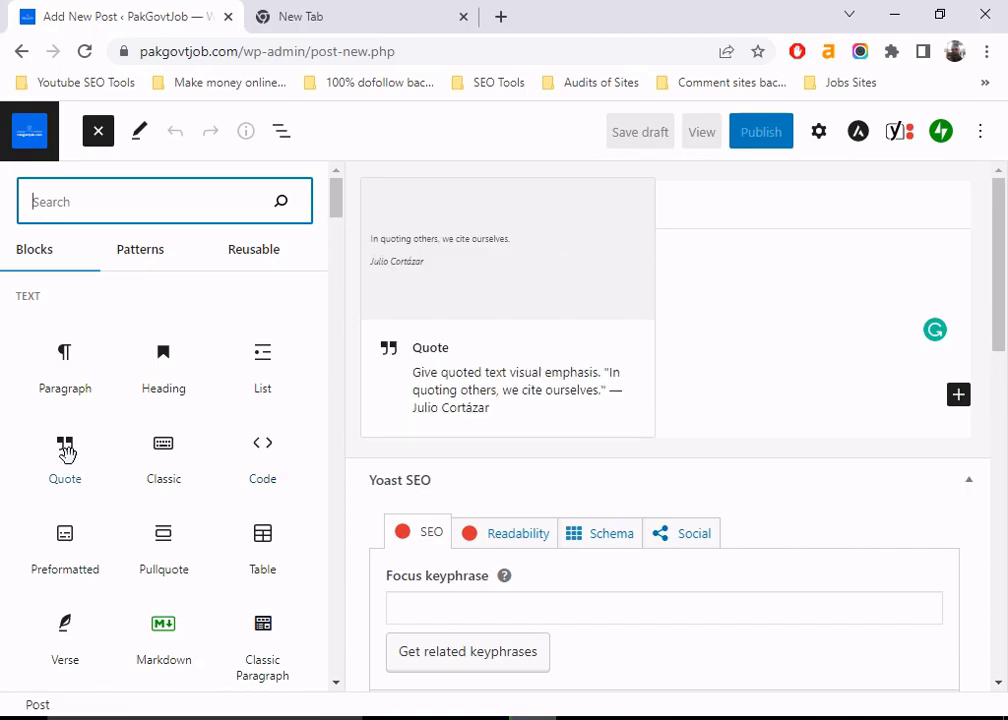
- Browse the available content blocks, covering the text, media, design and widget groups
{"action": "scroll", "coordinate": [137, 374], "scroll_direction": "down", "scroll_amount": 1}
{"action": "scroll", "coordinate": [138, 375], "scroll_direction": "down", "scroll_amount": 3}
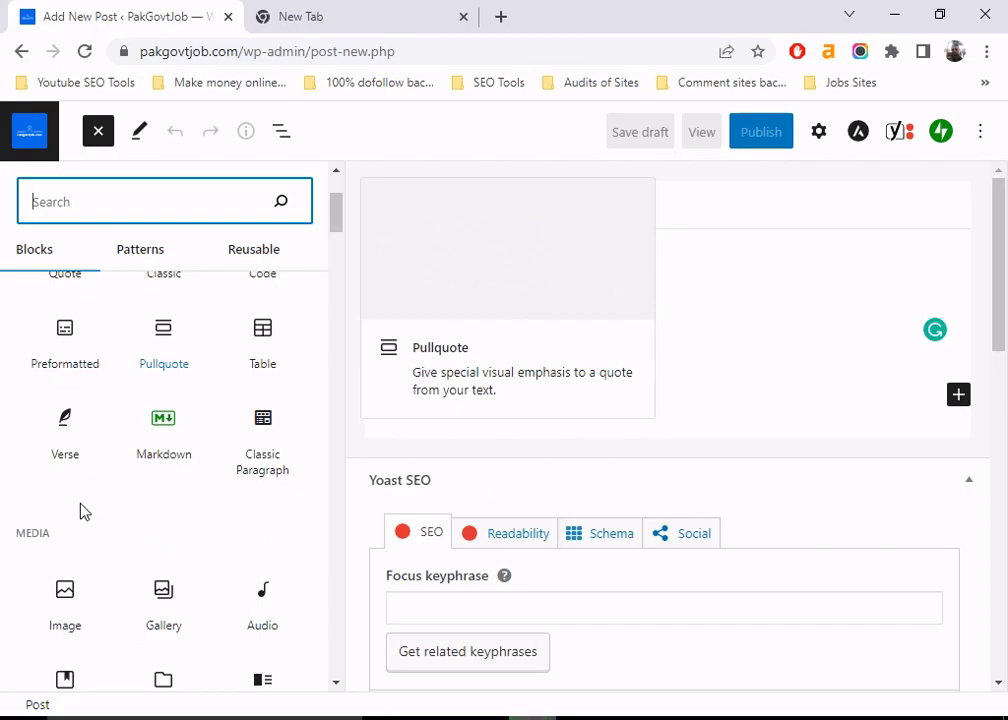
{"action": "scroll", "coordinate": [80, 505], "scroll_direction": "down", "scroll_amount": 10}
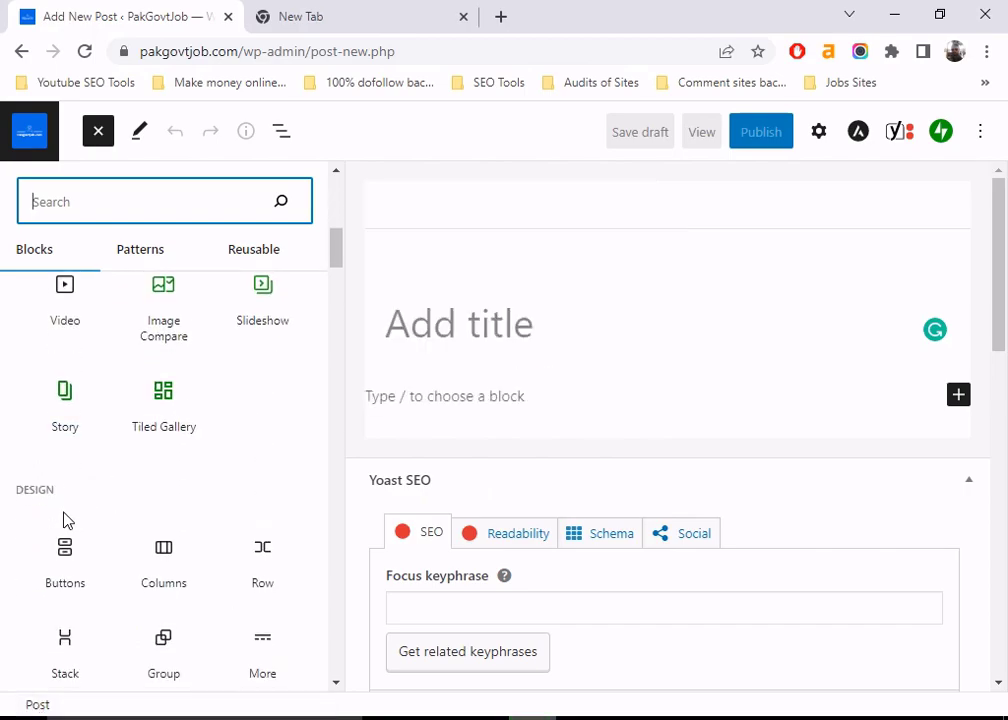
{"action": "scroll", "coordinate": [63, 520], "scroll_direction": "down", "scroll_amount": 4}
{"action": "scroll", "coordinate": [82, 387], "scroll_direction": "down", "scroll_amount": 2}
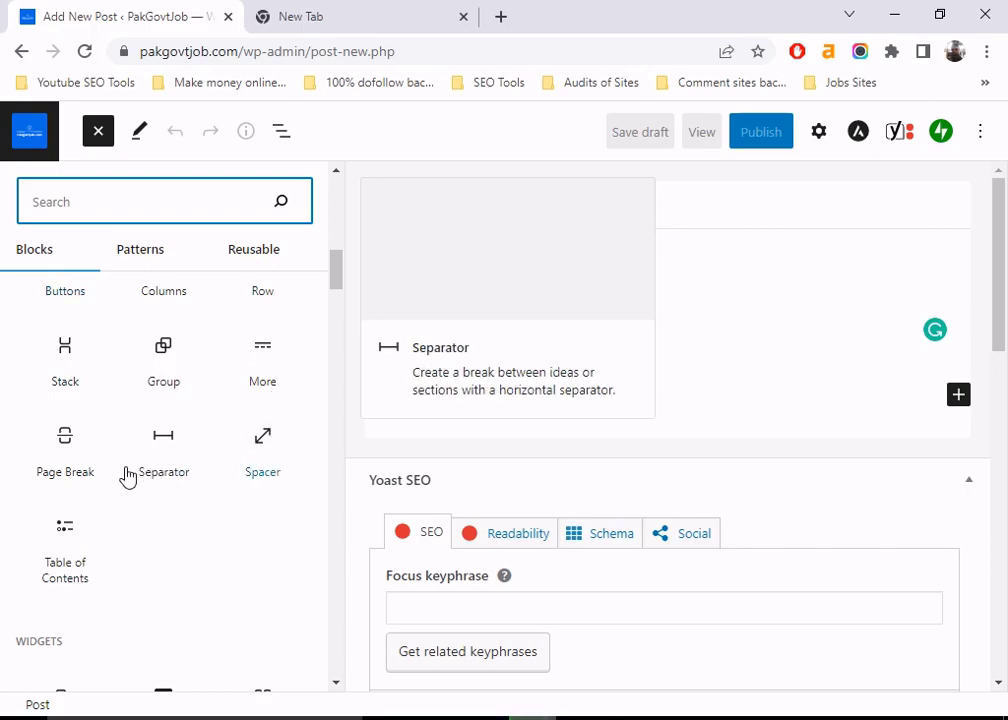
{"action": "scroll", "coordinate": [110, 480], "scroll_direction": "down", "scroll_amount": 5}
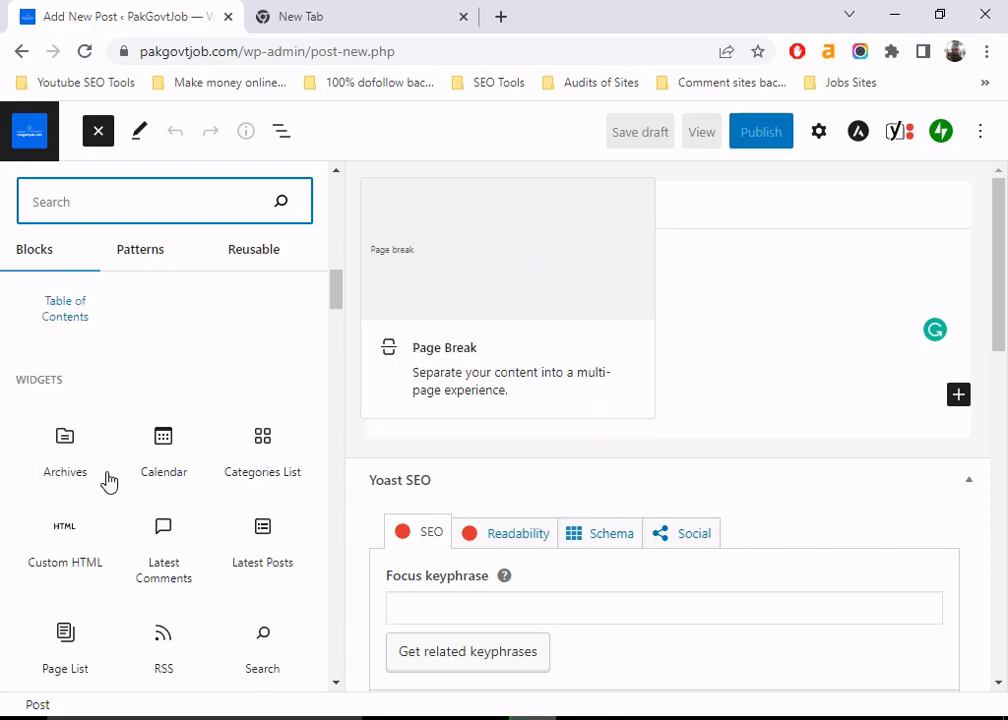
{"action": "scroll", "coordinate": [60, 405], "scroll_direction": "down", "scroll_amount": 1}
{"action": "scroll", "coordinate": [59, 395], "scroll_direction": "down", "scroll_amount": 1}
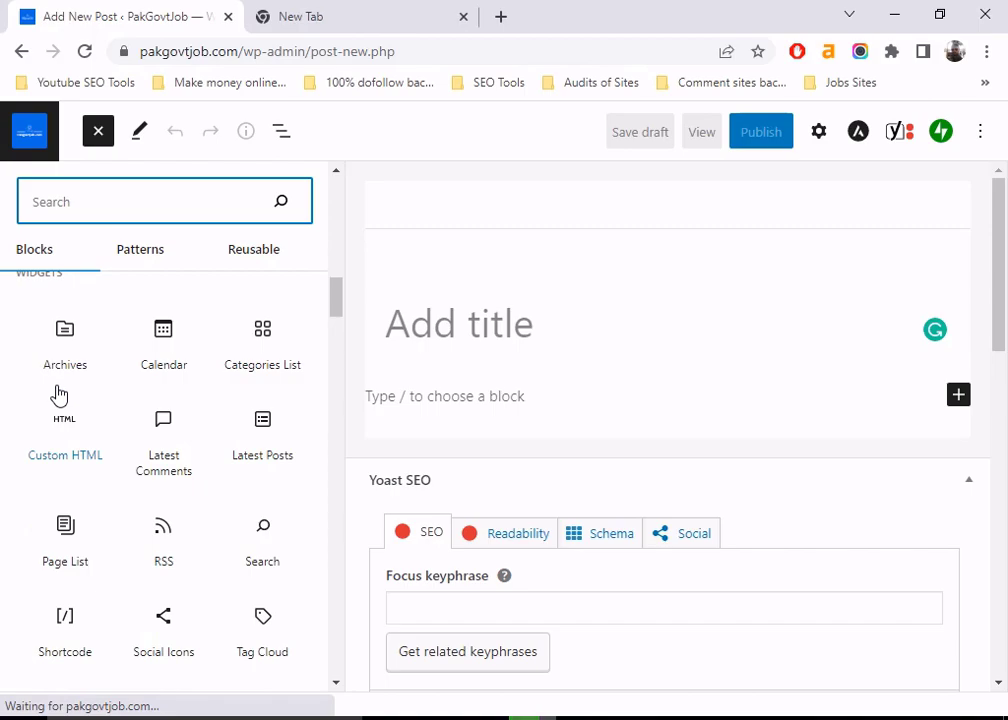
{"action": "scroll", "coordinate": [106, 410], "scroll_direction": "down", "scroll_amount": 6}
{"action": "scroll", "coordinate": [106, 421], "scroll_direction": "up", "scroll_amount": 9}
{"action": "scroll", "coordinate": [110, 400], "scroll_direction": "up", "scroll_amount": 5}
- Look through the featured block patterns and the saved reusable blocks, ending back at the block list
{"action": "left_click", "coordinate": [140, 257]}
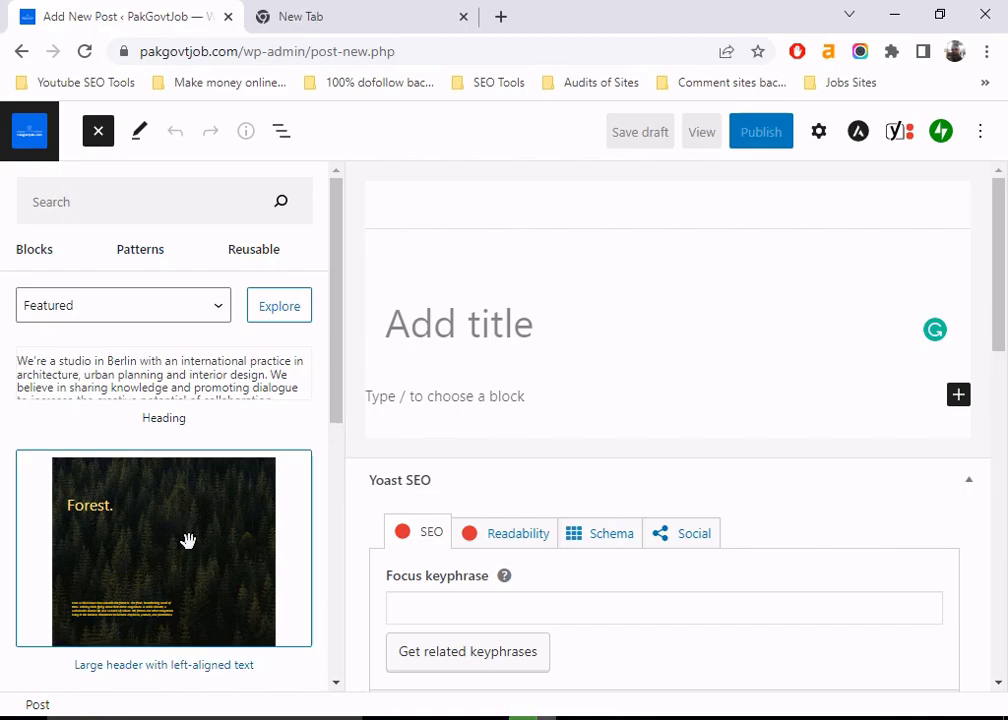
{"action": "scroll", "coordinate": [188, 462], "scroll_direction": "down", "scroll_amount": 1}
{"action": "scroll", "coordinate": [180, 479], "scroll_direction": "down", "scroll_amount": 5}
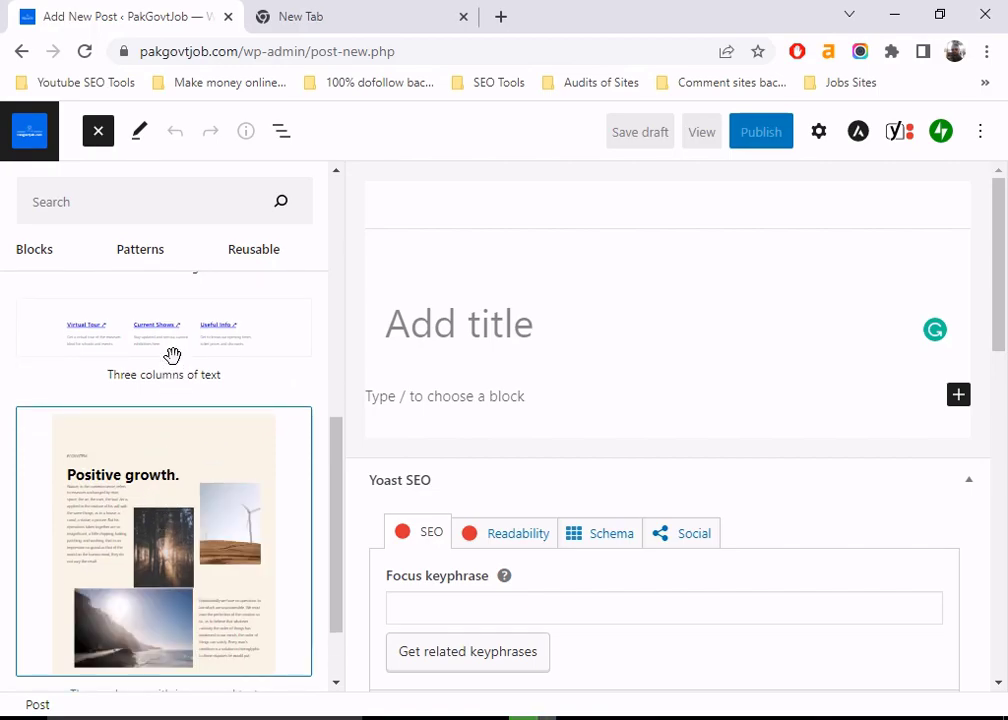
{"action": "scroll", "coordinate": [180, 458], "scroll_direction": "down", "scroll_amount": 1}
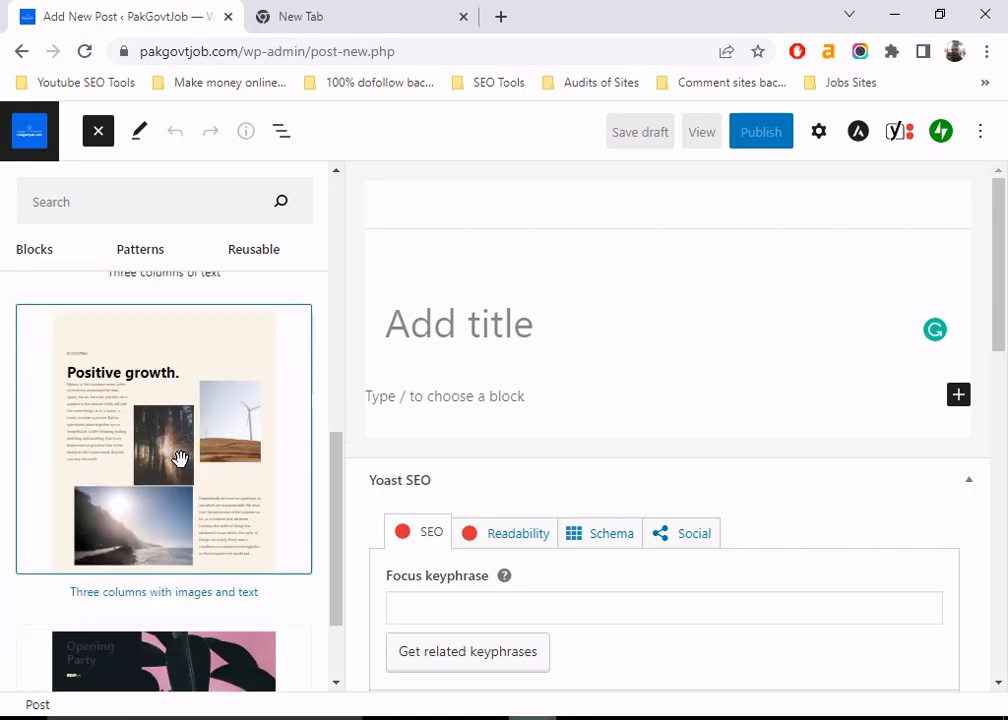
{"action": "left_click", "coordinate": [254, 254]}
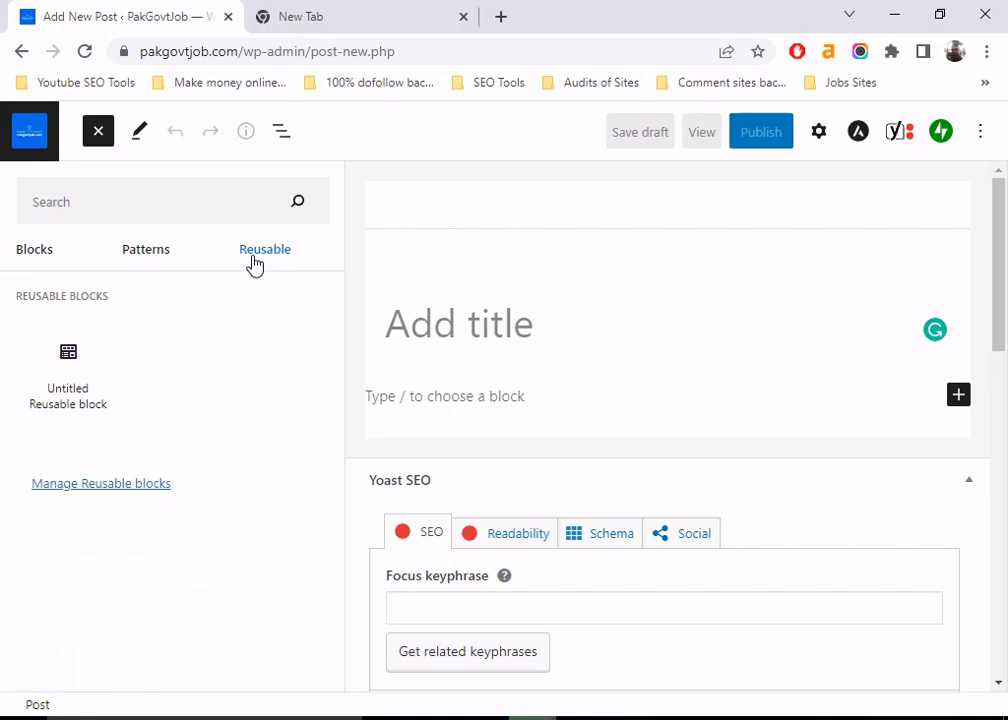
{"action": "mouse_move", "coordinate": [64, 402]}
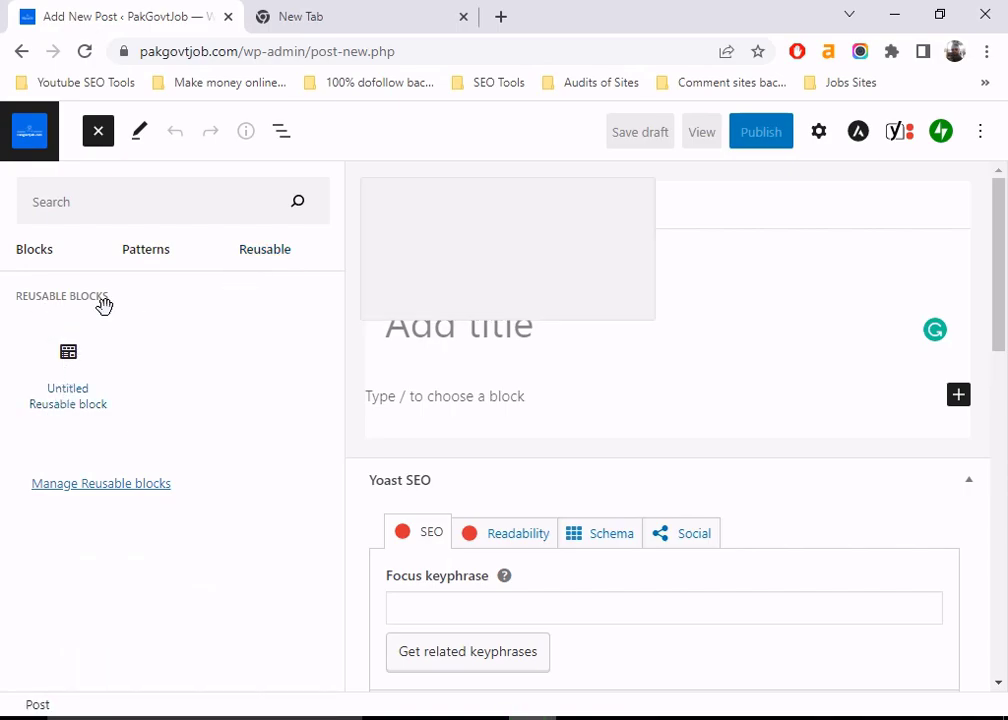
{"action": "left_click", "coordinate": [34, 253]}
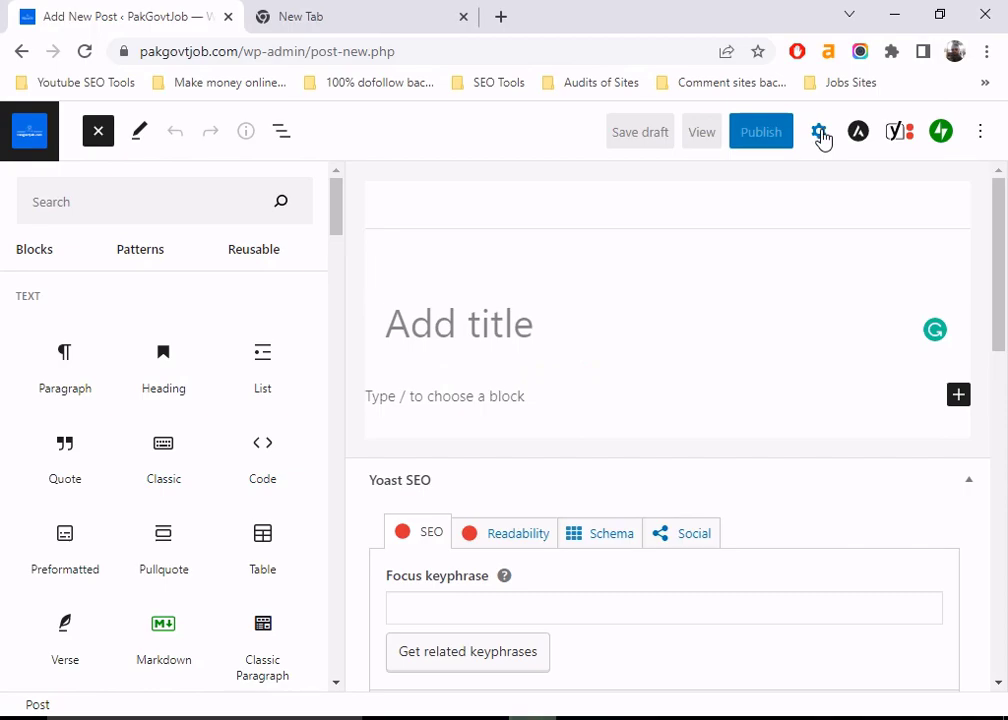
- Open the editor settings and review the block and post options, including categories, tags and featured image
{"action": "left_click", "coordinate": [820, 134]}
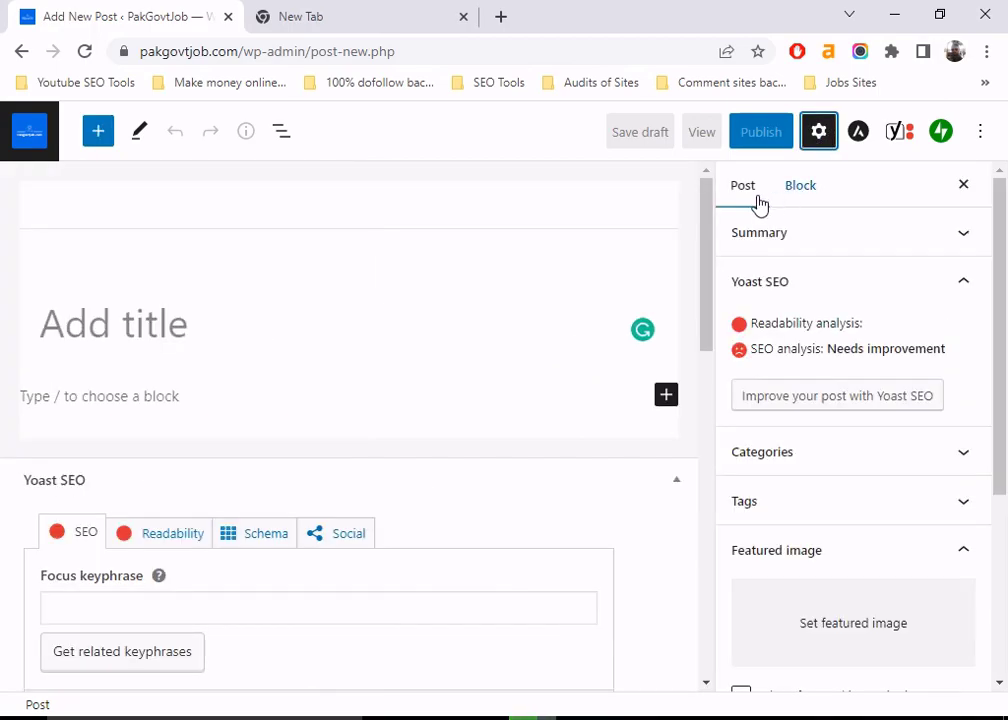
{"action": "left_click", "coordinate": [804, 189]}
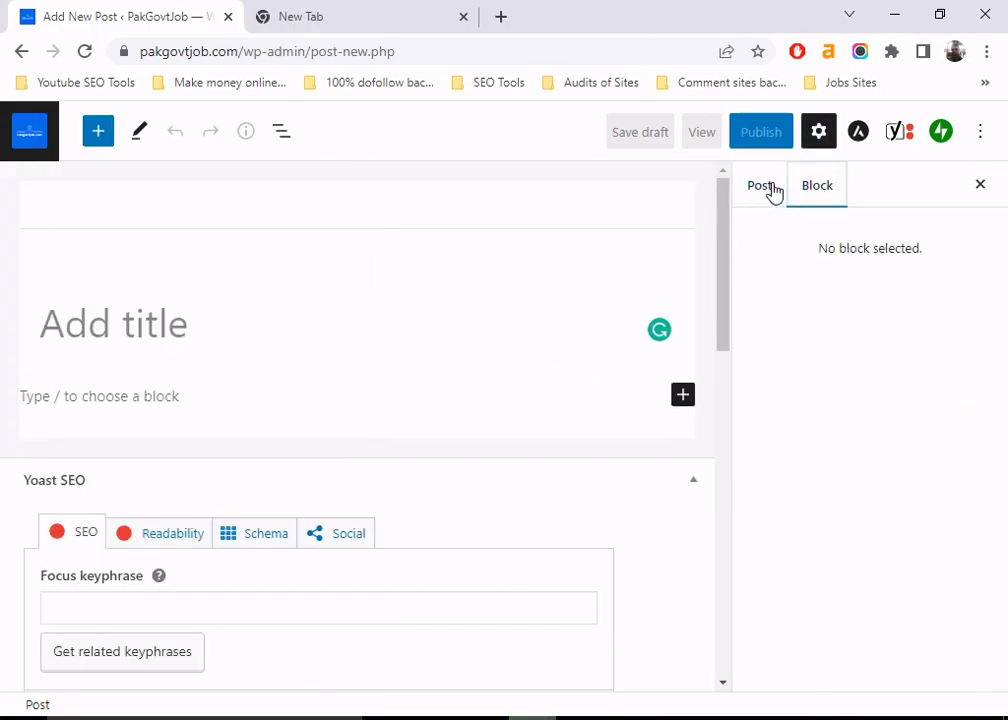
{"action": "left_click", "coordinate": [772, 190]}
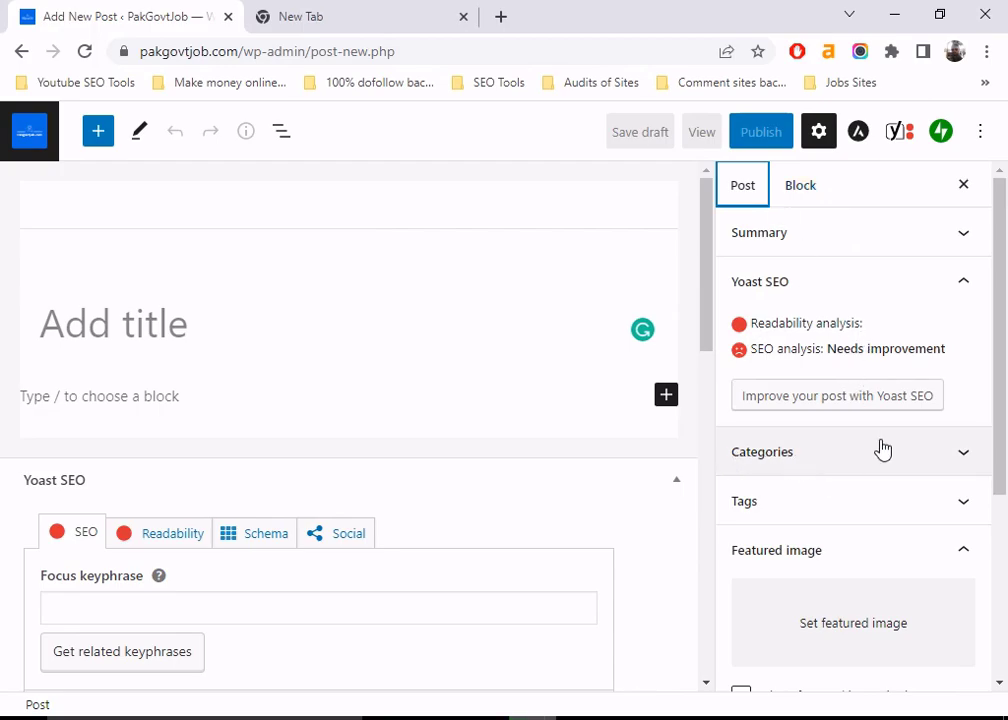
{"action": "scroll", "coordinate": [885, 430], "scroll_direction": "down", "scroll_amount": 1}
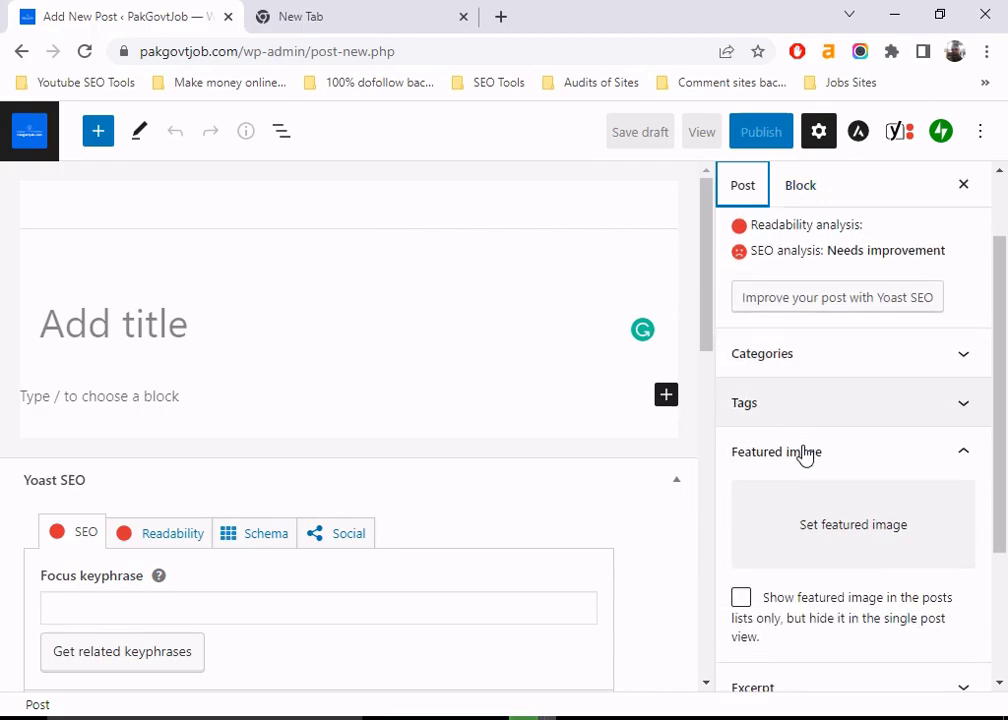
{"action": "scroll", "coordinate": [805, 460], "scroll_direction": "down", "scroll_amount": 2}
{"action": "scroll", "coordinate": [806, 477], "scroll_direction": "up", "scroll_amount": 2}
{"action": "scroll", "coordinate": [807, 476], "scroll_direction": "up", "scroll_amount": 1}
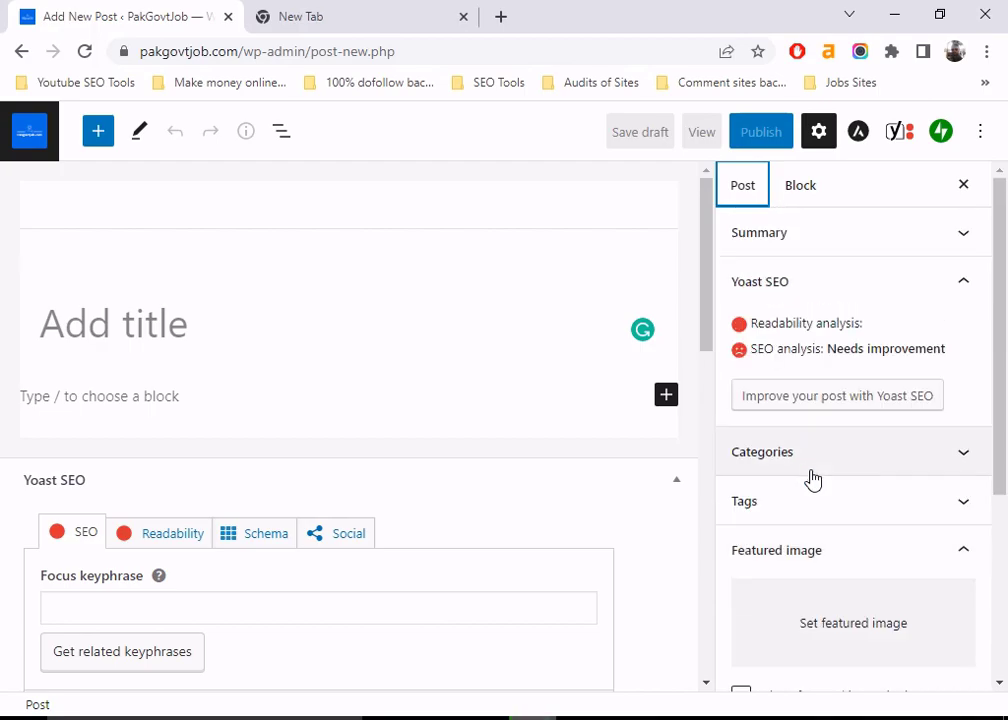
- Enter the post title "Jang classified jobs in karachi 13 sep 2022"
{"action": "left_click", "coordinate": [92, 345]}
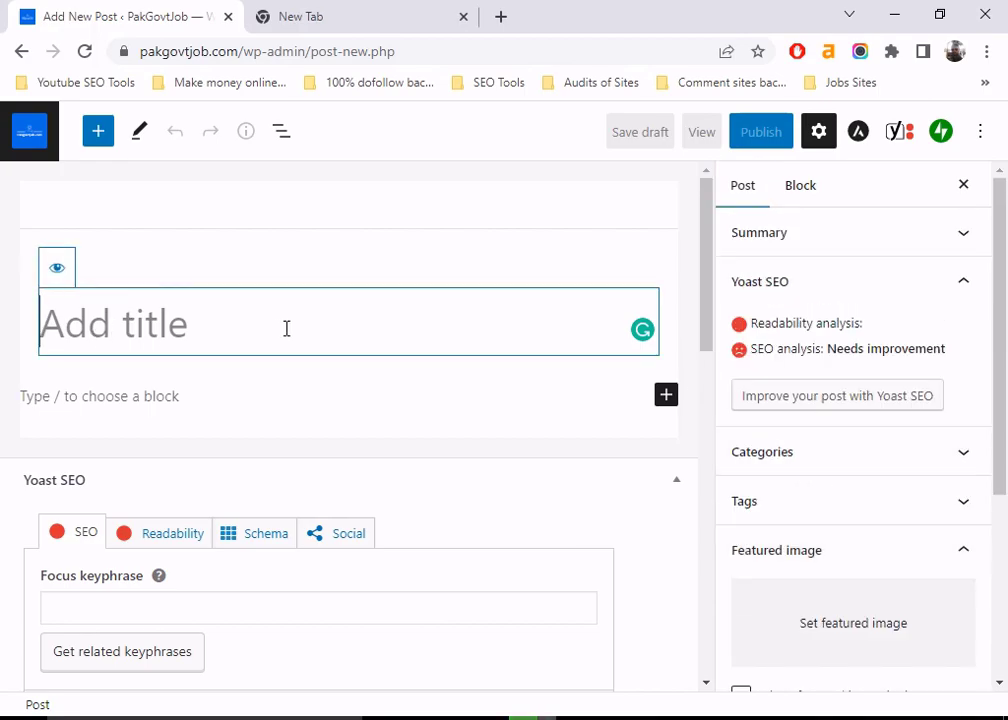
{"action": "type", "text": "Jan"}
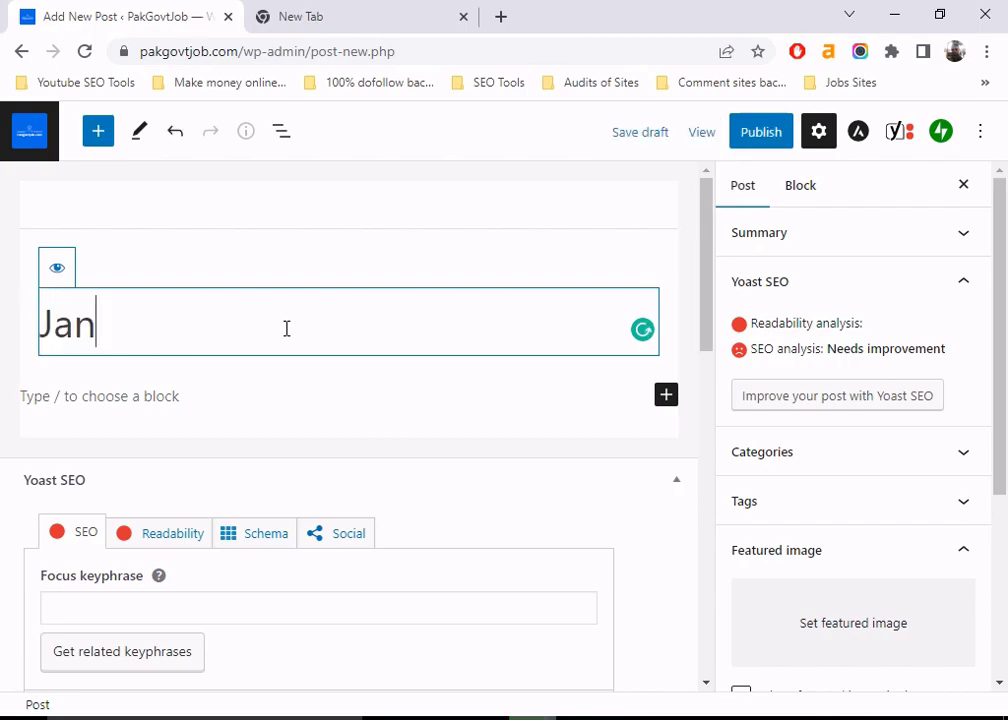
{"action": "type", "text": "g cla"}
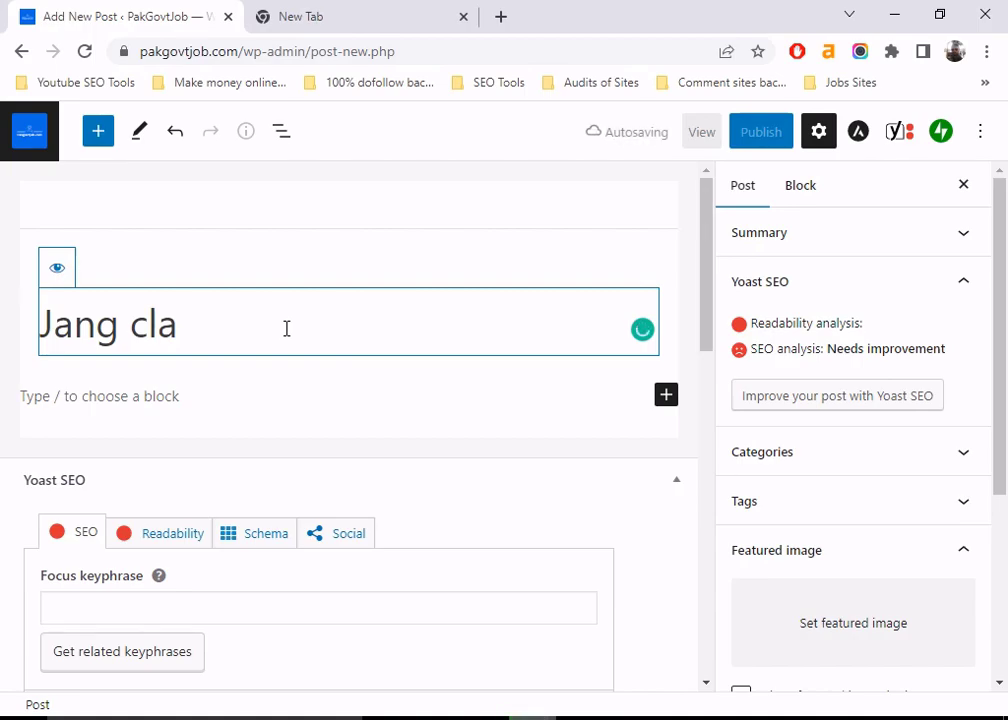
{"action": "type", "text": "ssified jobs"}
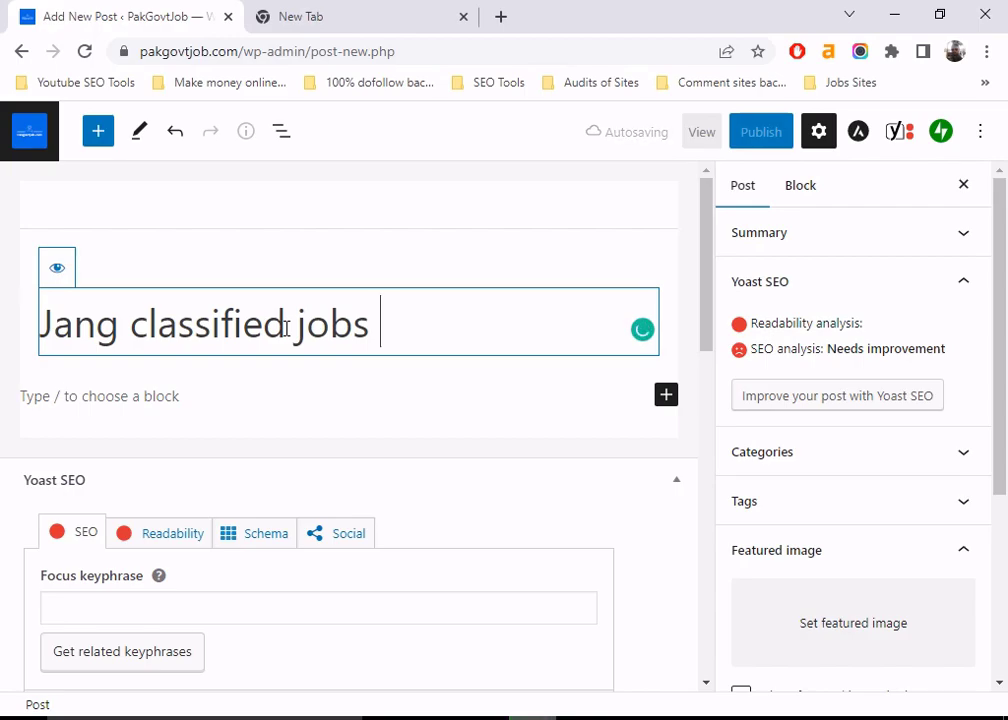
{"action": "type", "text": "in karachi "}
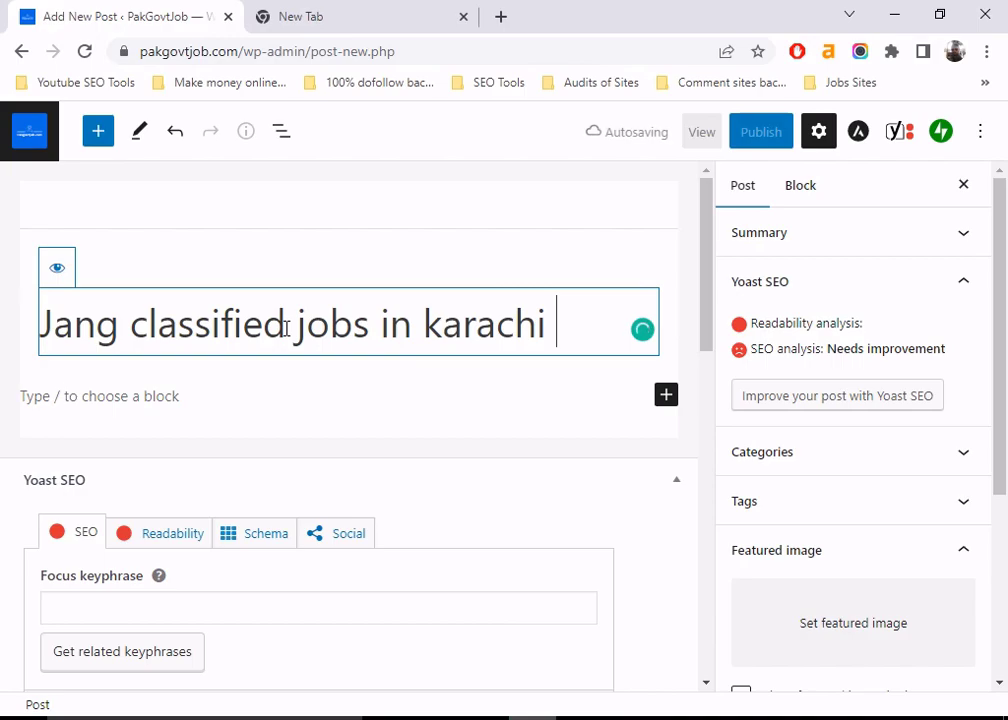
{"action": "type", "text": "13 se"}
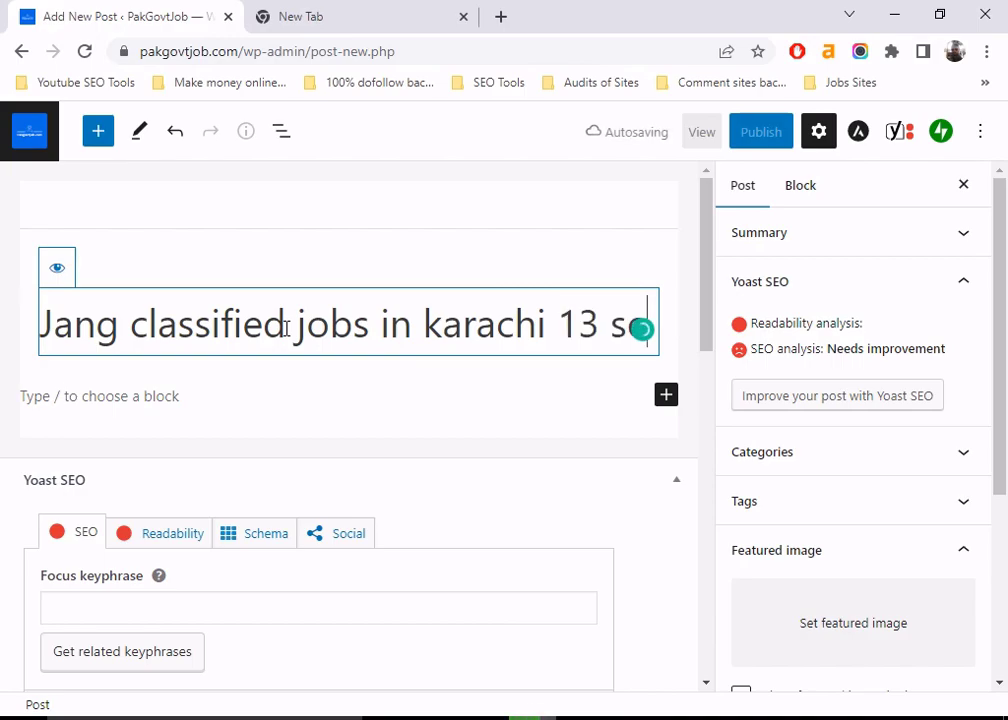
{"action": "type", "text": "p 2"}
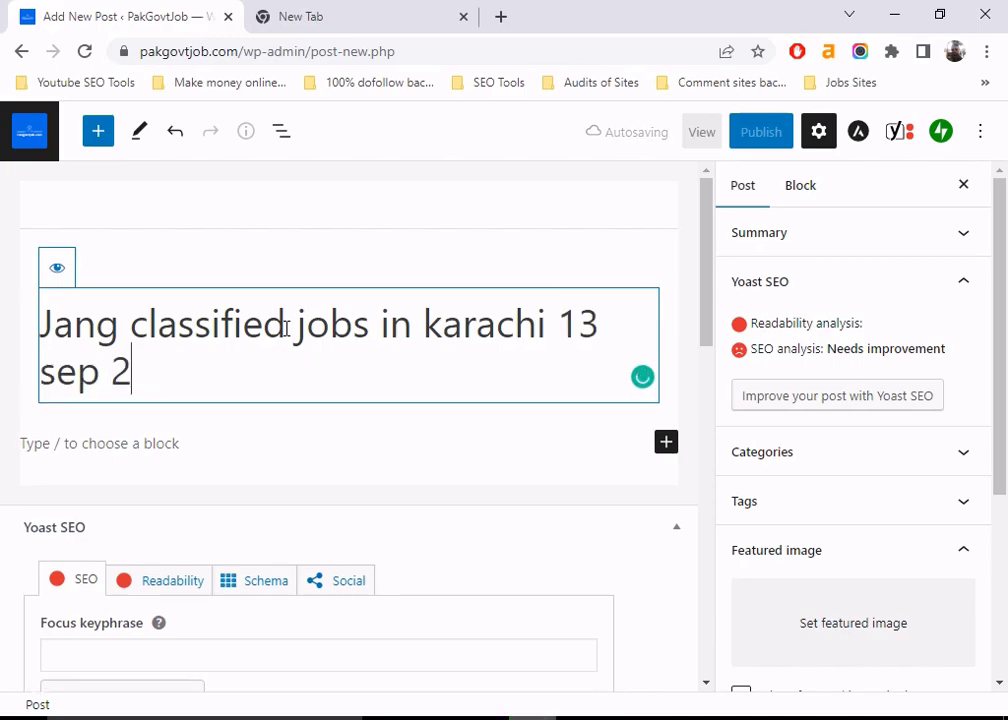
{"action": "type", "text": "022"}
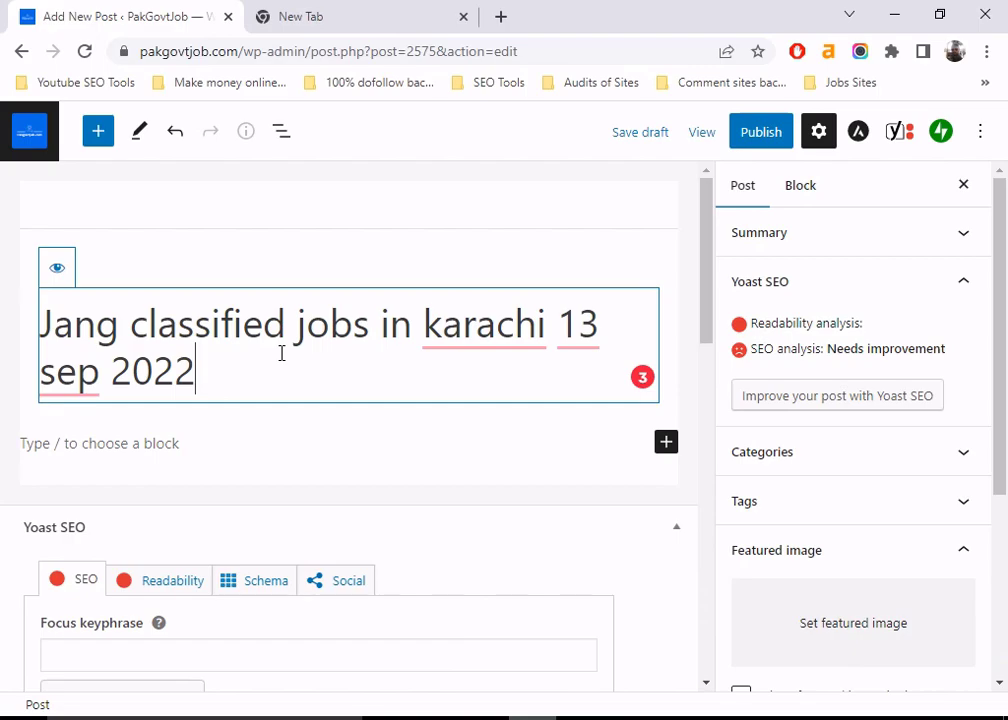
- Insert a paragraph reading "Latest jobs in karachi. jang classified jobs in karachi. Private jobs in karachi. Latest jos in Pakistan." below the title
{"action": "scroll", "coordinate": [317, 344], "scroll_direction": "down", "scroll_amount": 1}
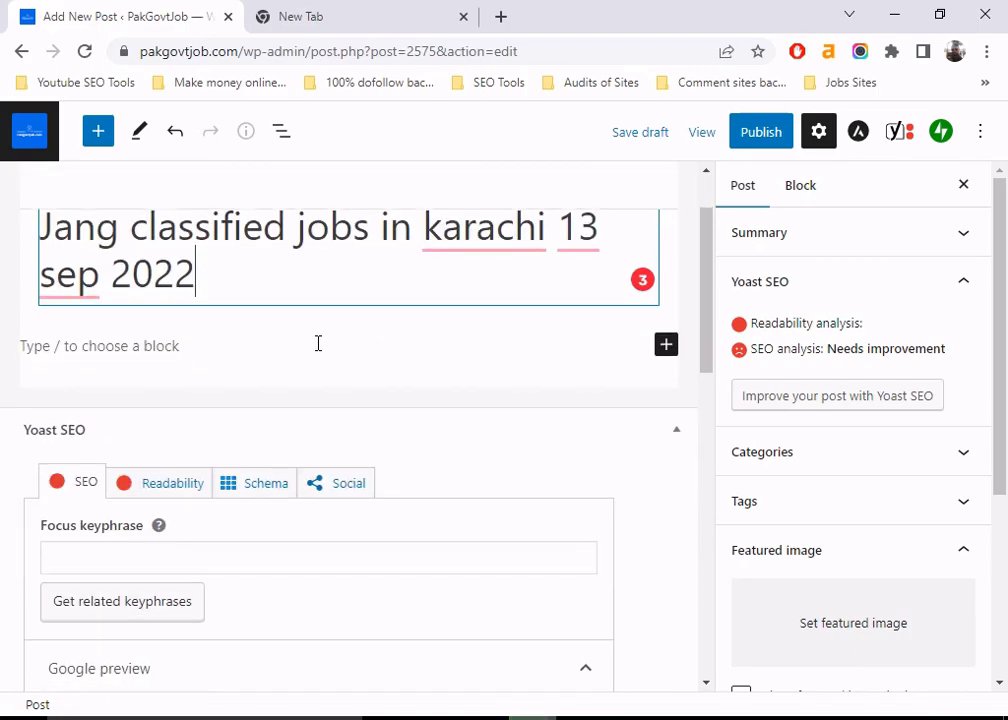
{"action": "left_click", "coordinate": [666, 345]}
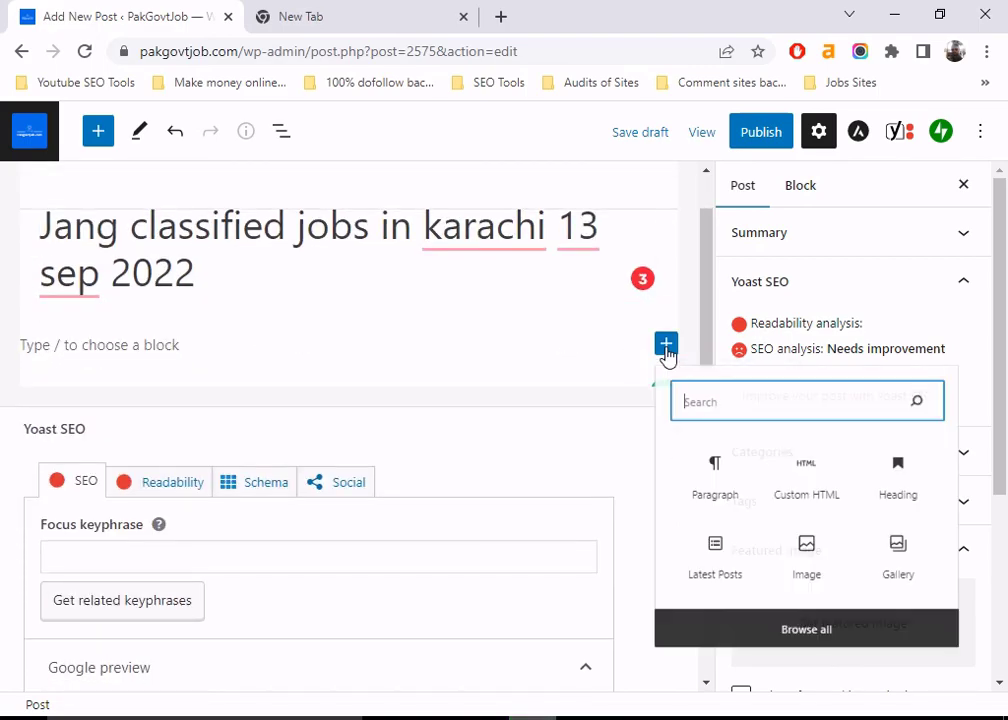
{"action": "left_click", "coordinate": [716, 495]}
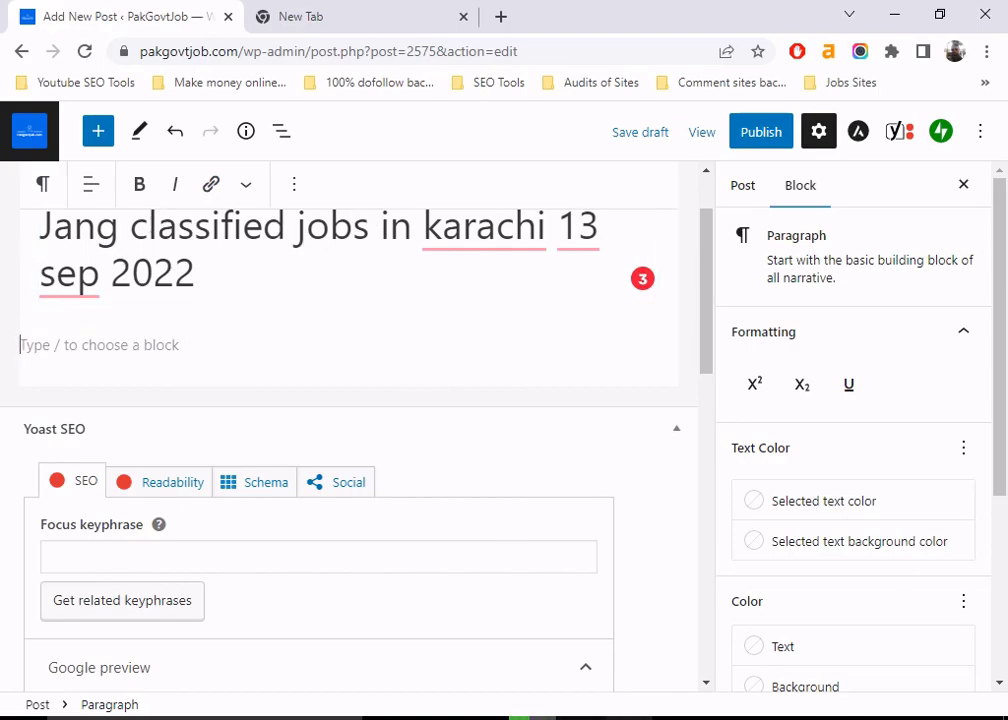
{"action": "left_click", "coordinate": [677, 718]}
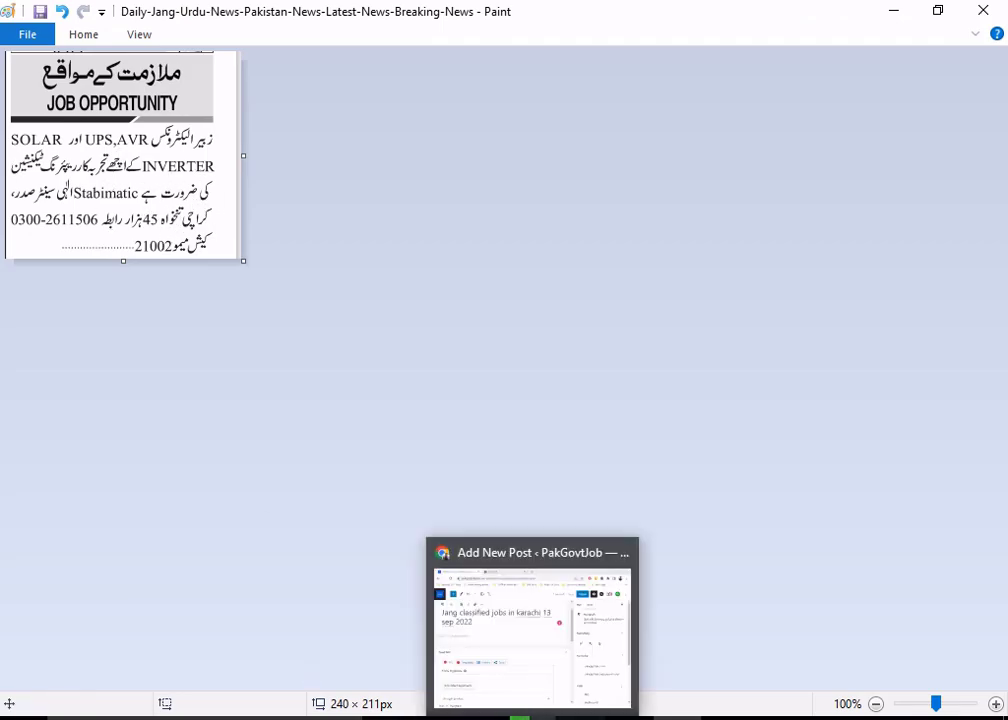
{"action": "left_click", "coordinate": [533, 620]}
{"action": "left_click", "coordinate": [130, 350]}
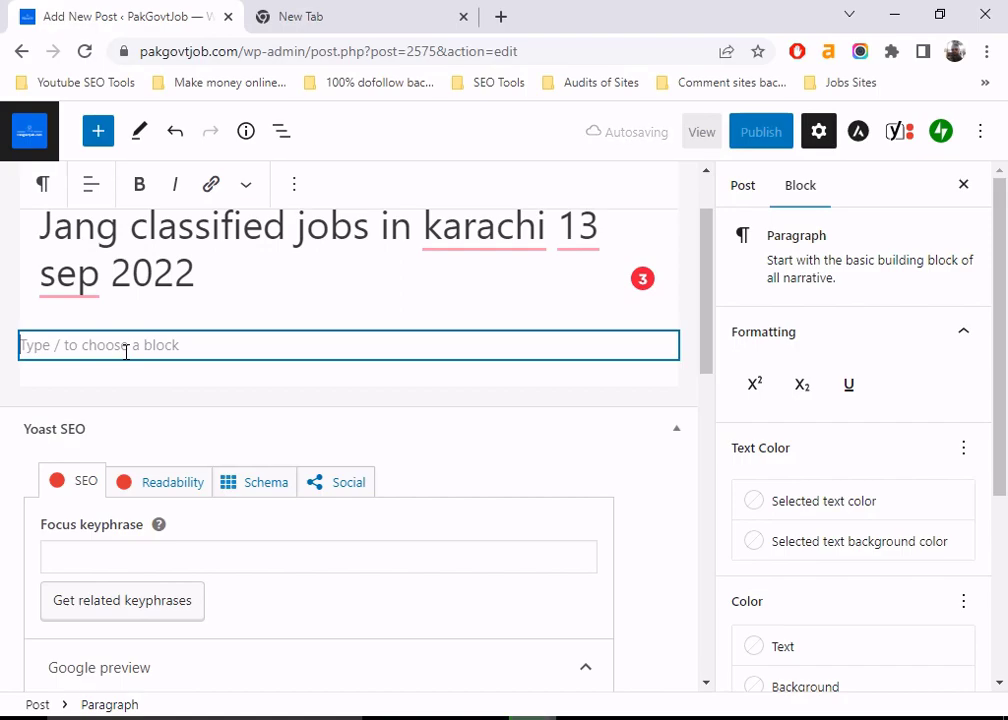
{"action": "type", "text": "Latest jobs in karachi. jang classified jobs in karachi. Private jobs in karachi. Latest jos in Pakistan."}
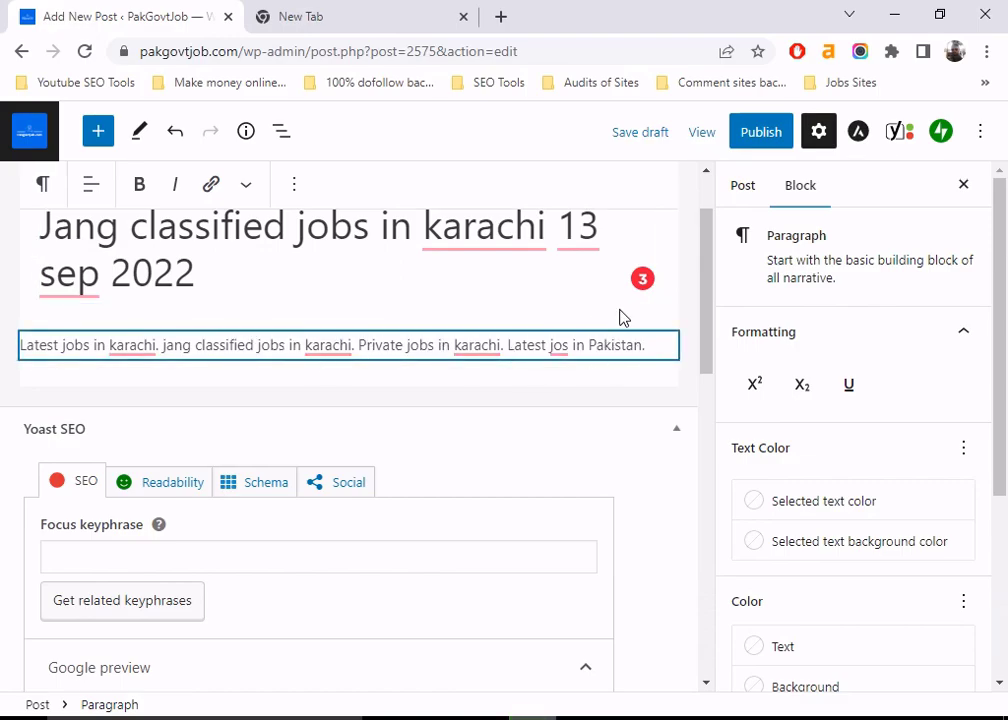
- Set the typography size of the paragraph below the title to Medium (M)
{"action": "left_click", "coordinate": [819, 133]}
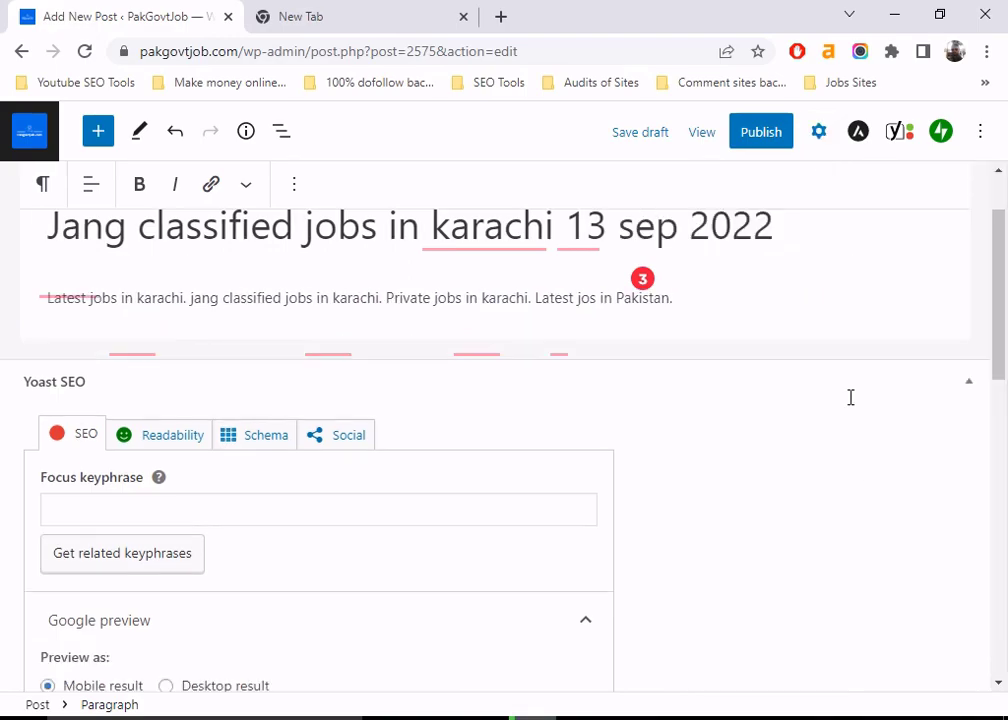
{"action": "left_click", "coordinate": [817, 136]}
{"action": "scroll", "coordinate": [866, 398], "scroll_direction": "down", "scroll_amount": 3}
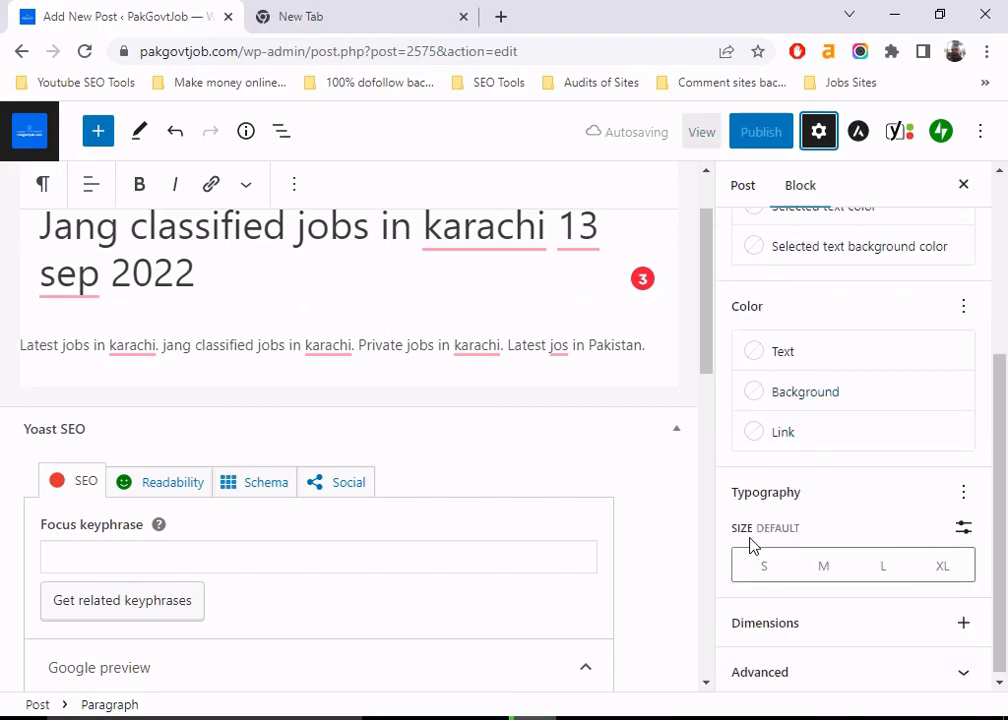
{"action": "left_click", "coordinate": [826, 577]}
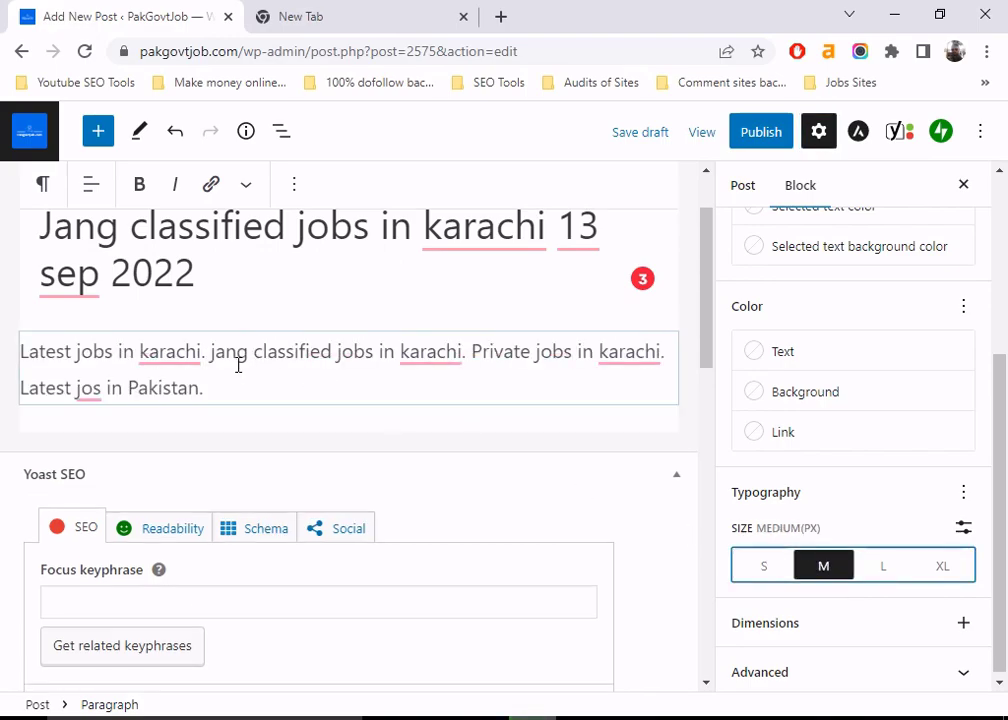
- Set a custom typography size of 26 px for the introductory paragraph and view the additional typography options
{"action": "left_click", "coordinate": [964, 531]}
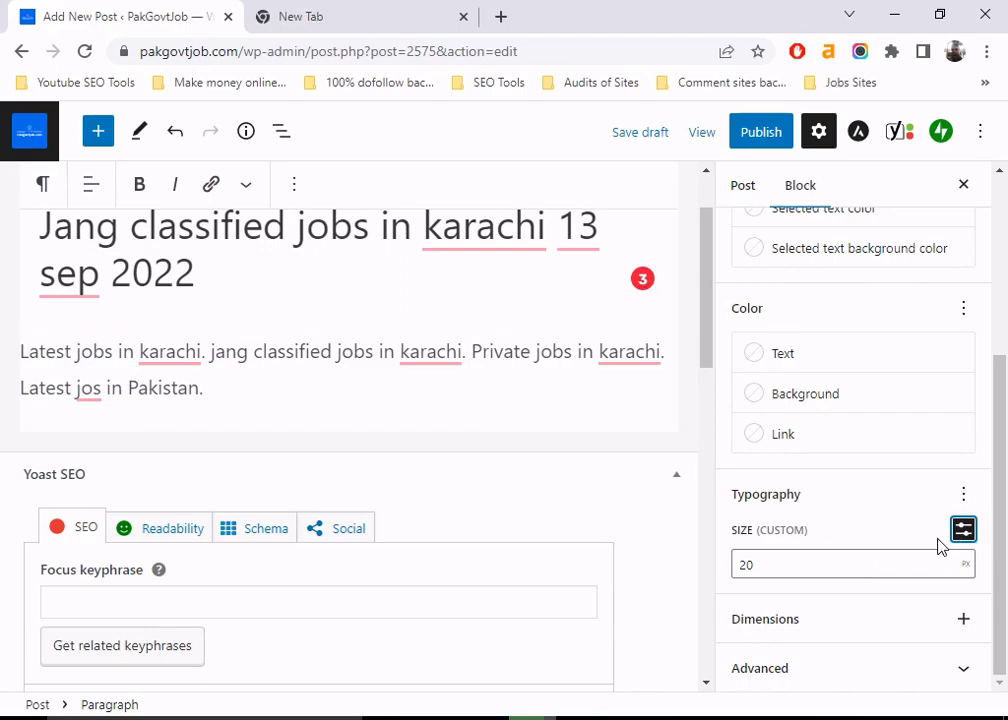
{"action": "left_click", "coordinate": [776, 566]}
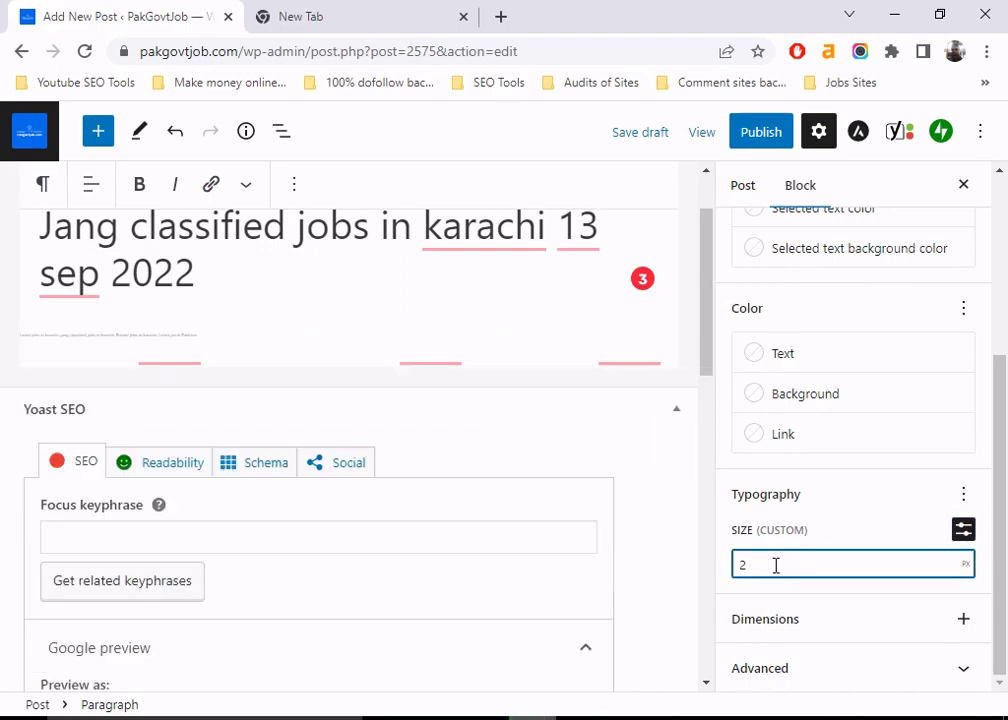
{"action": "type", "text": "6"}
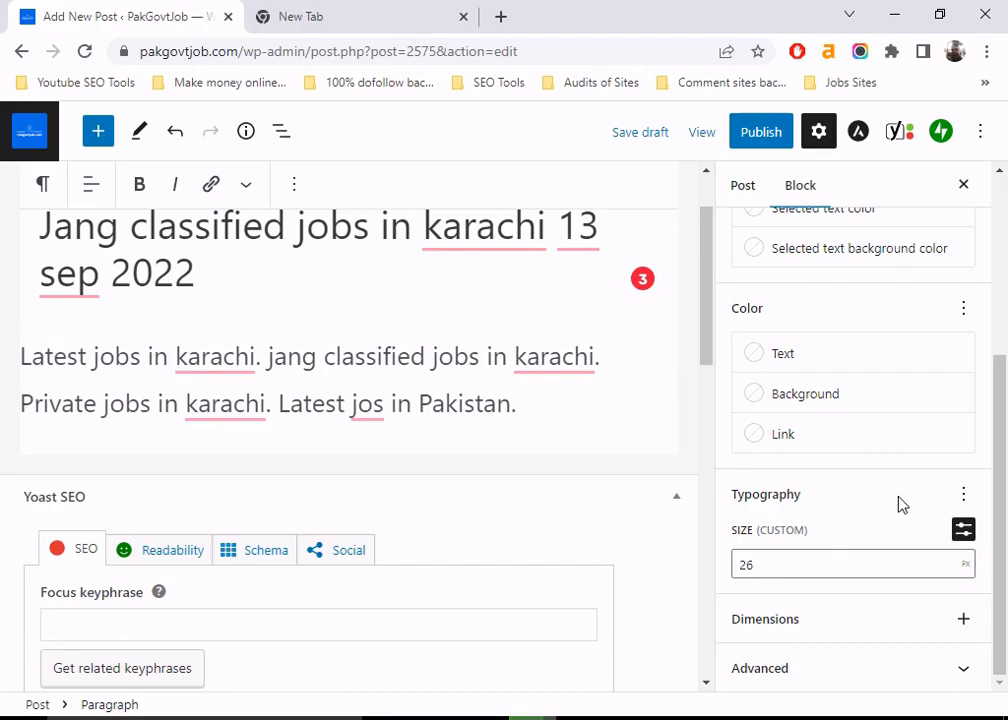
{"action": "left_click", "coordinate": [966, 495]}
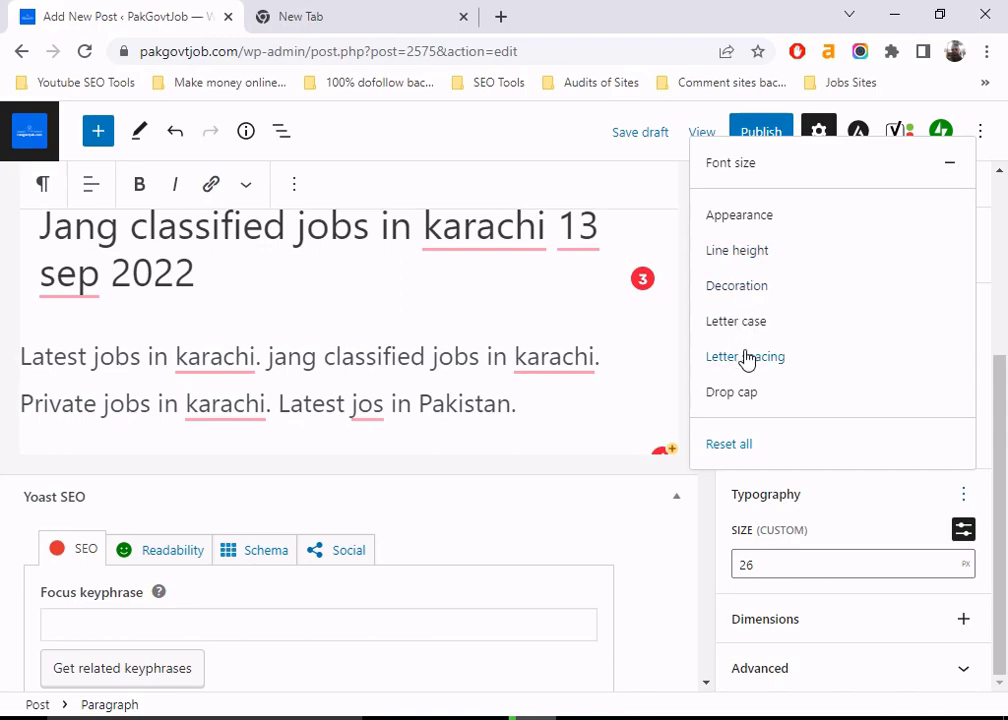
{"action": "left_click", "coordinate": [851, 513]}
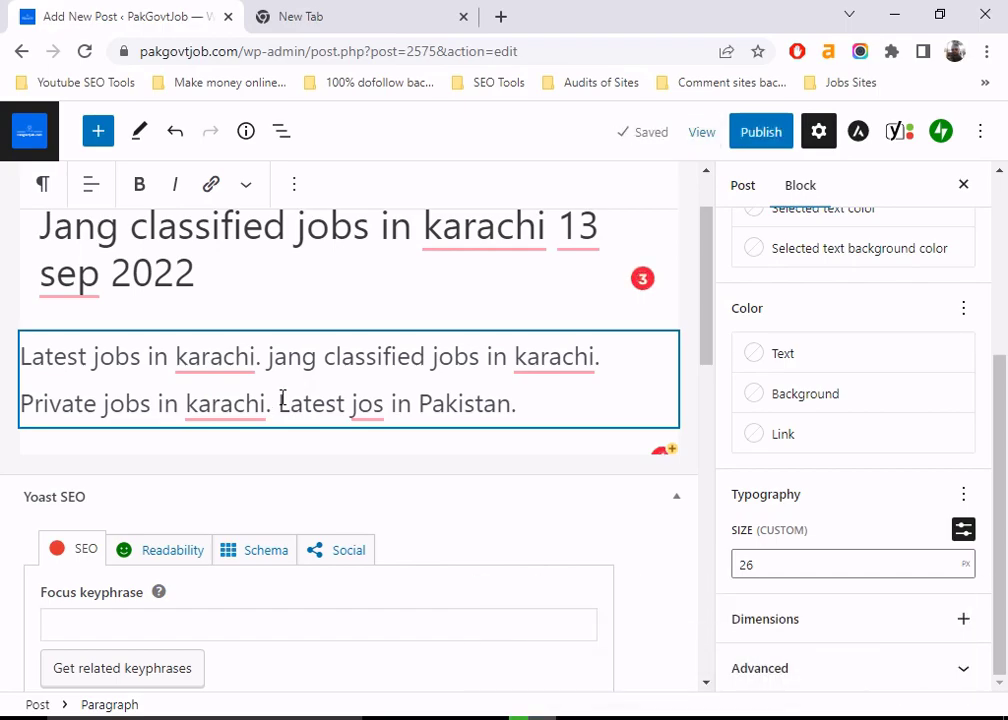
{"action": "left_click_drag", "start_coordinate": [282, 404], "coordinate": [513, 405]}
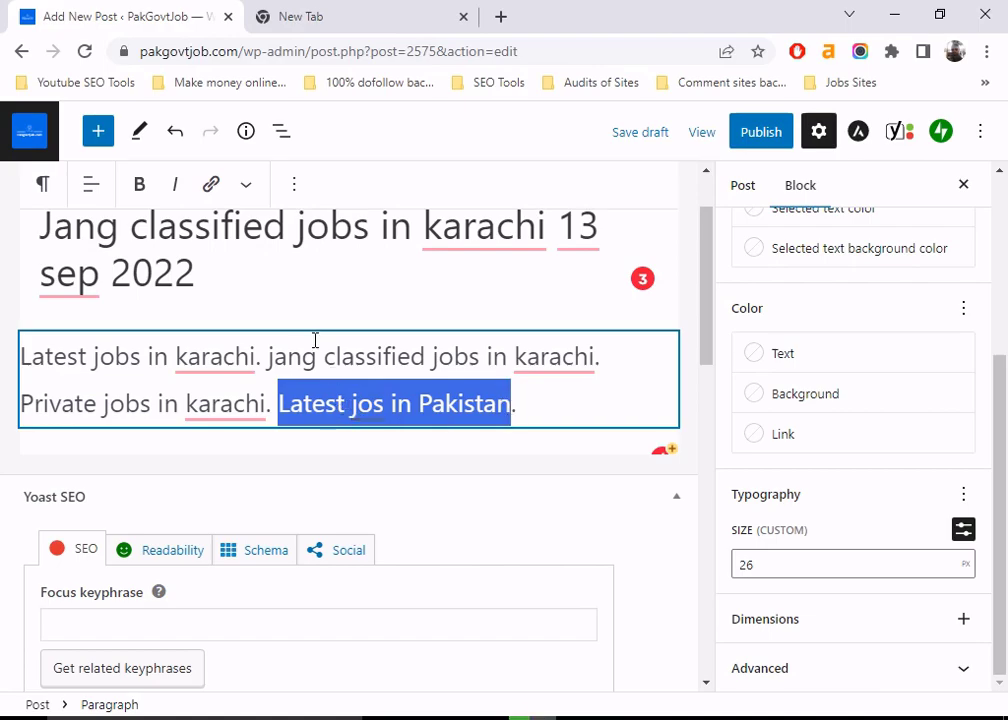
{"action": "left_click", "coordinate": [214, 188]}
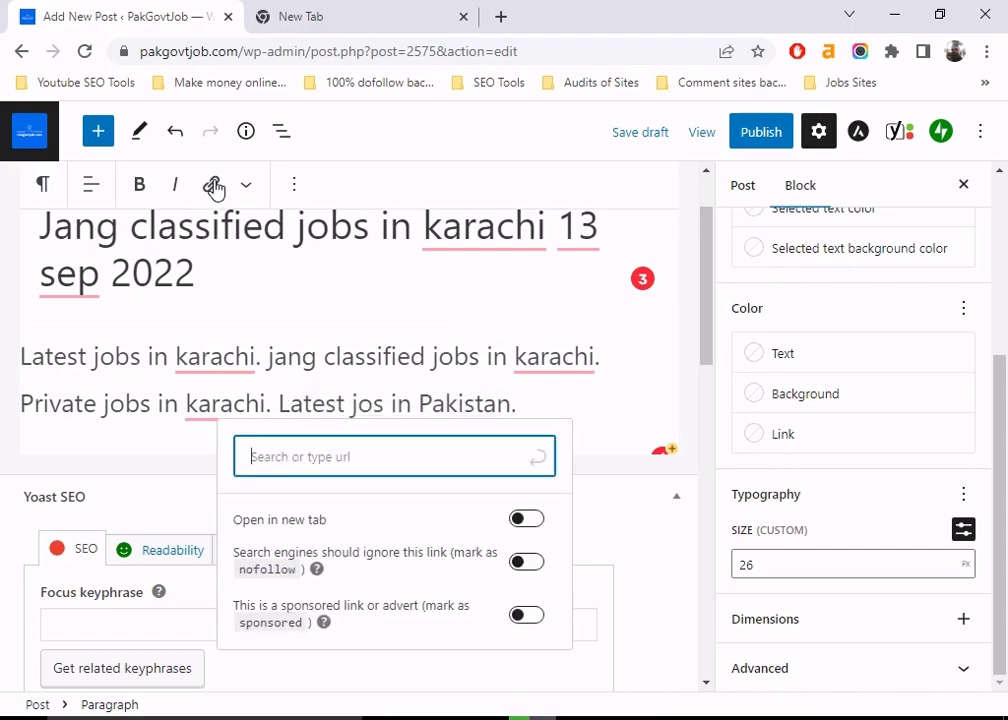
{"action": "type", "text": "https://pa"}
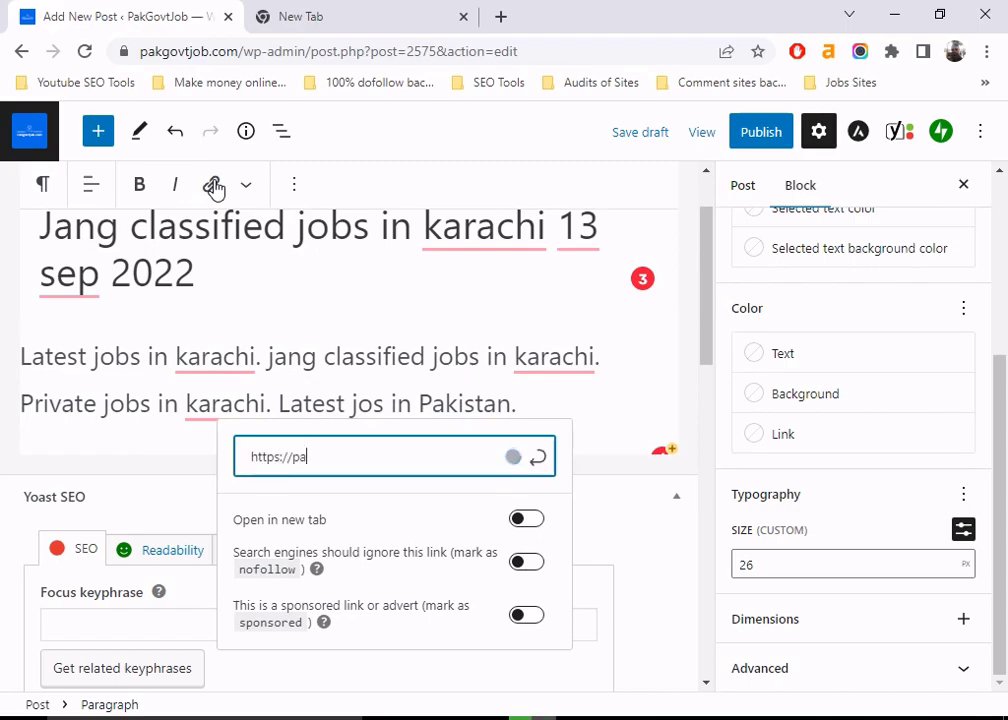
{"action": "type", "text": "kgovtjob"}
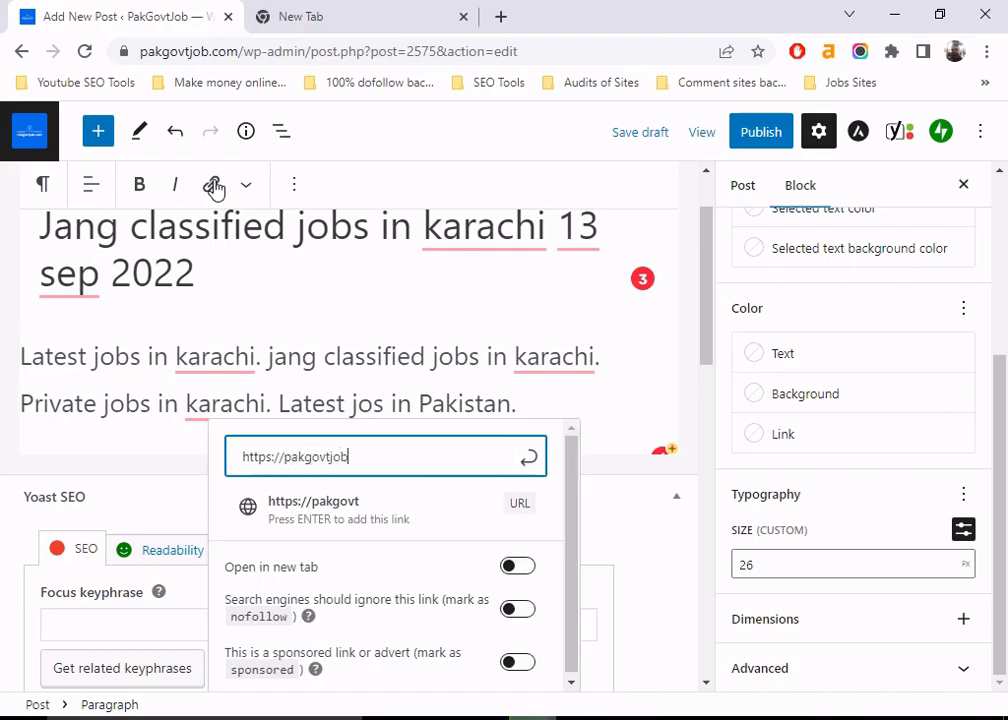
{"action": "type", "text": ".com"}
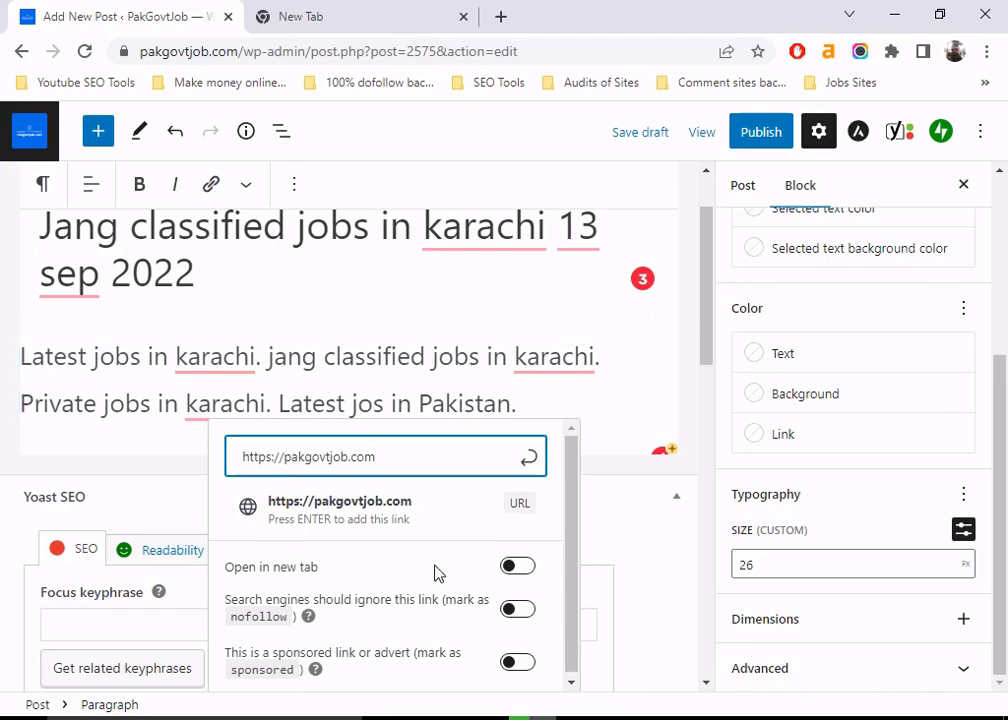
{"action": "left_click", "coordinate": [519, 568]}
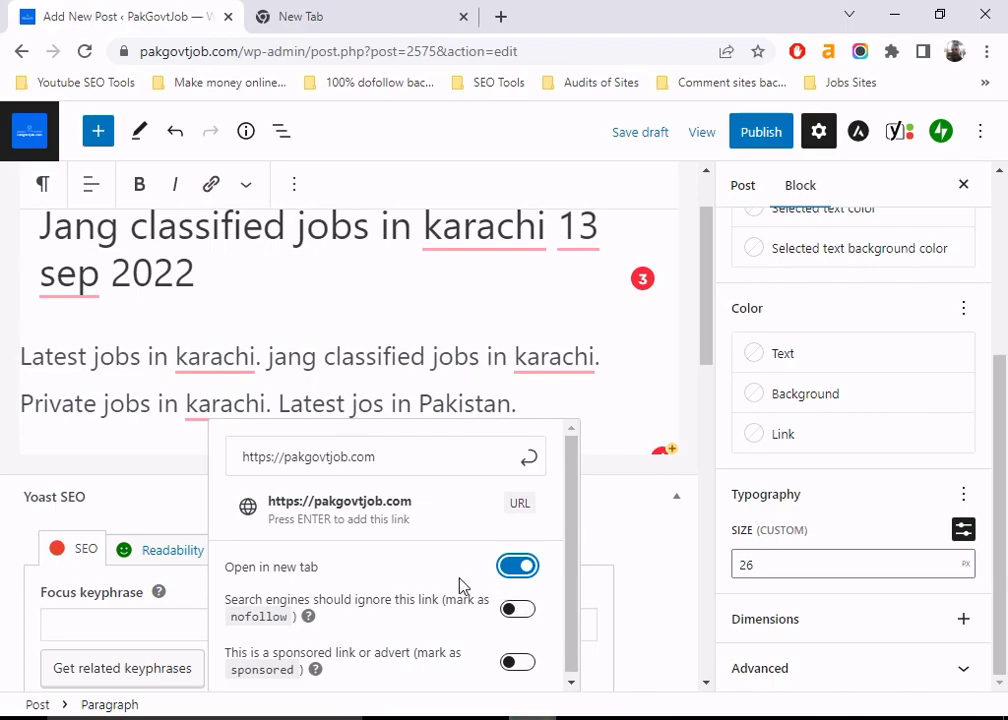
{"action": "left_click", "coordinate": [338, 510]}
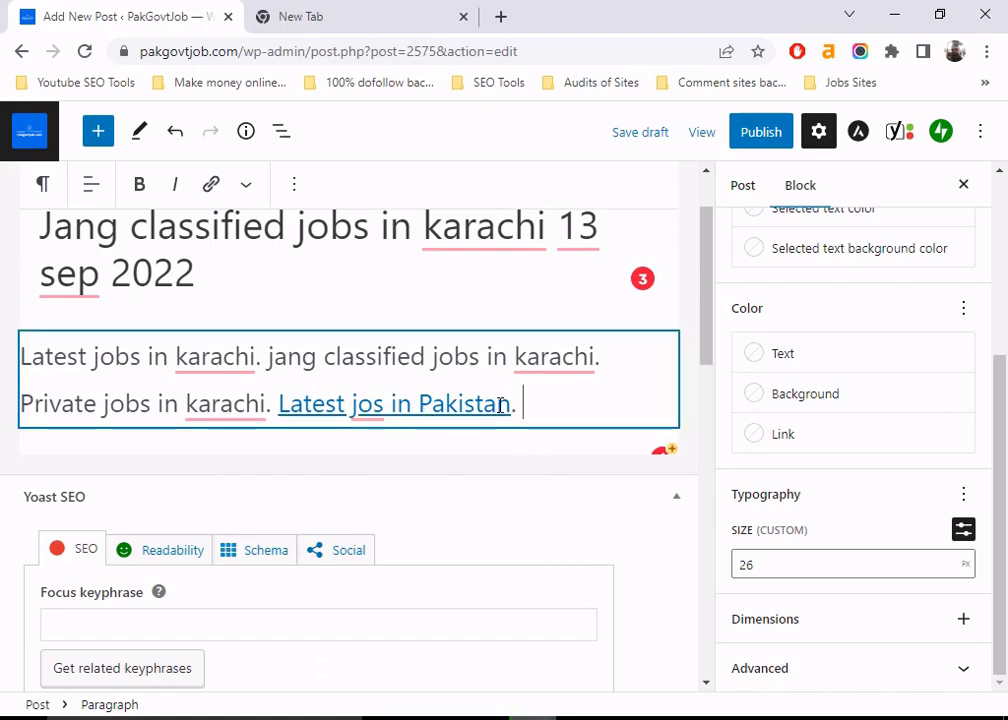
- Set the paragraph's link color to Luminous vivid orange
{"action": "left_click", "coordinate": [798, 434]}
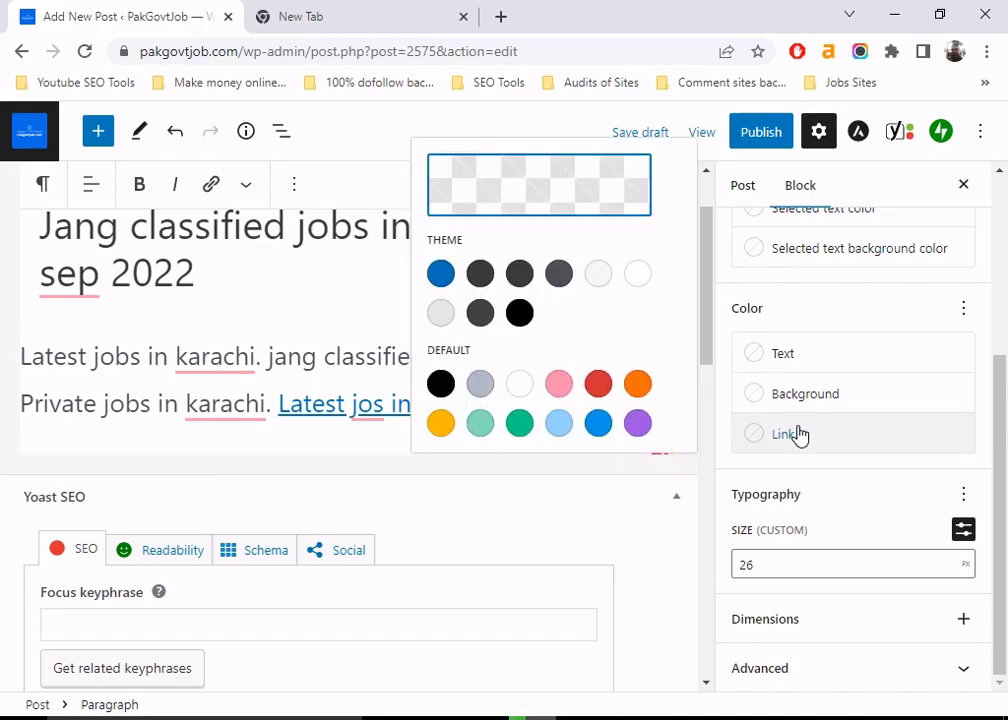
{"action": "left_click", "coordinate": [645, 383]}
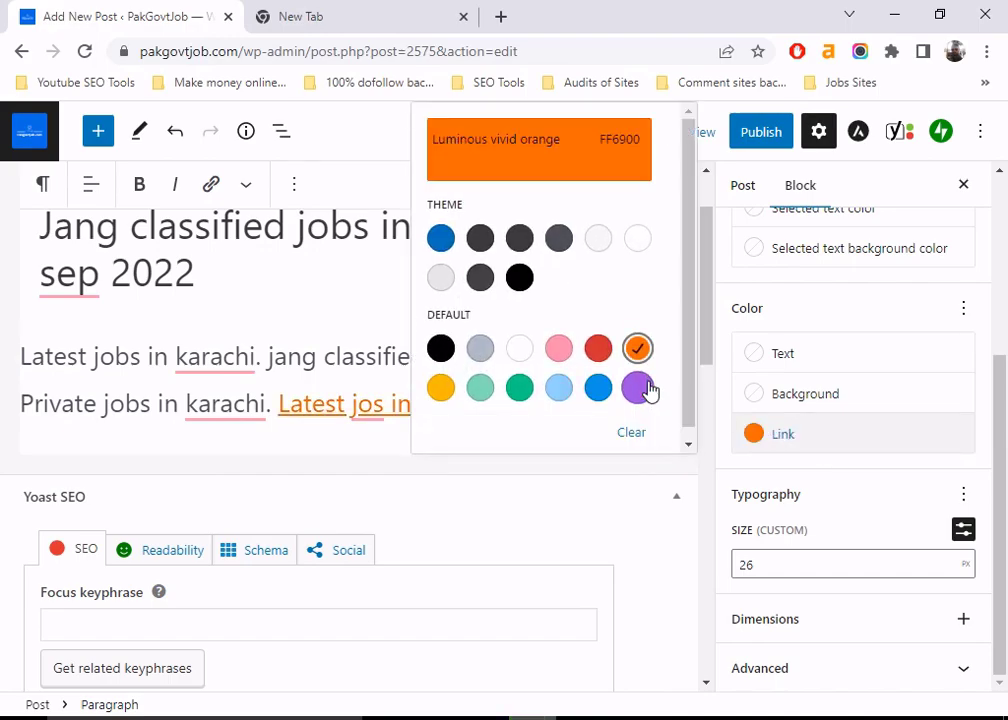
{"action": "left_click", "coordinate": [339, 372]}
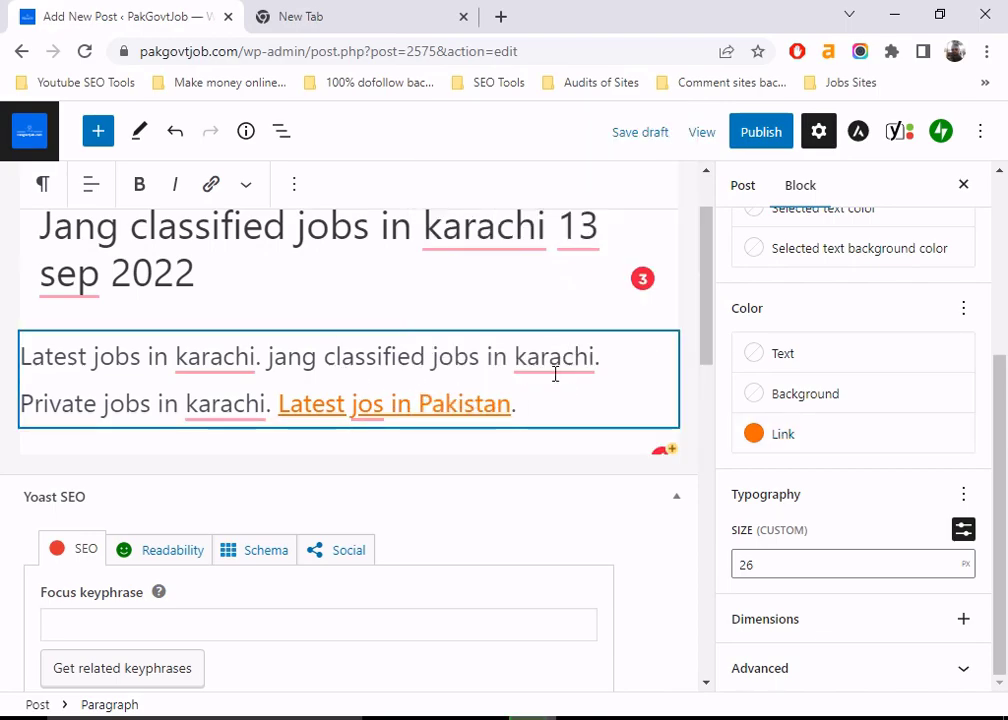
- Give the paragraph a light grey theme background, try light green cyan text, and settle on black text
{"action": "left_click", "coordinate": [793, 400]}
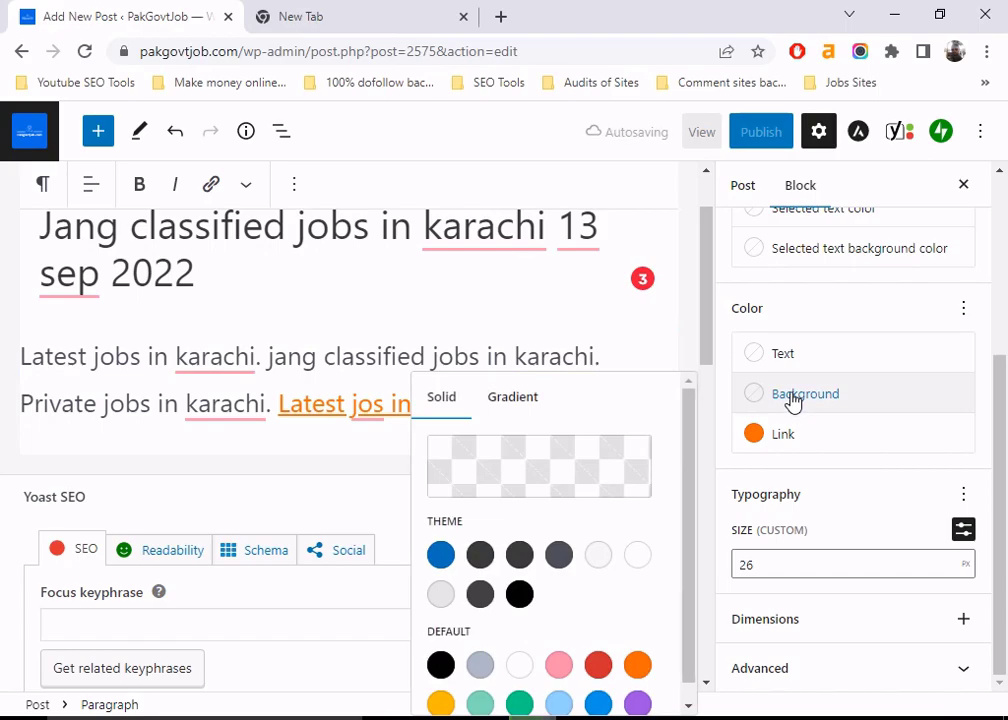
{"action": "left_click", "coordinate": [440, 596]}
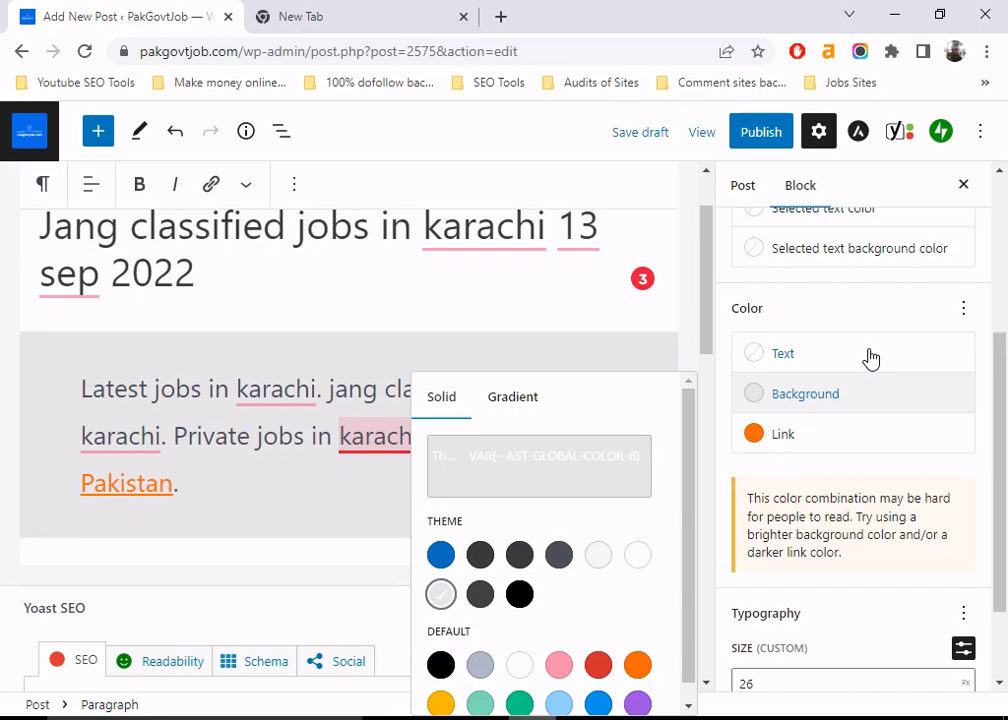
{"action": "left_click", "coordinate": [776, 355]}
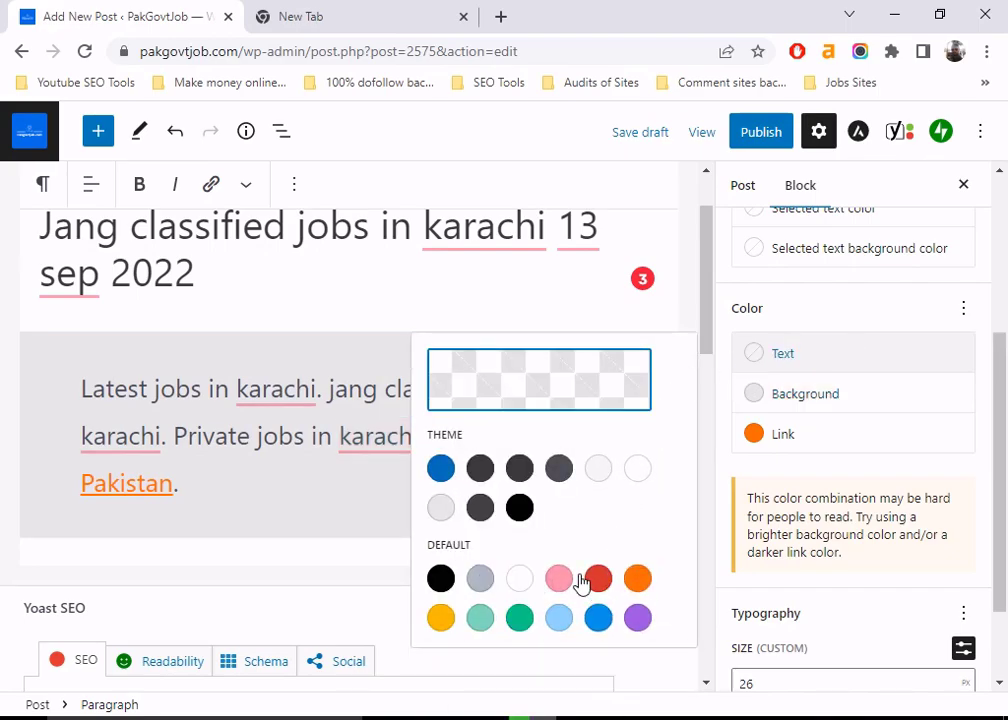
{"action": "left_click", "coordinate": [481, 618]}
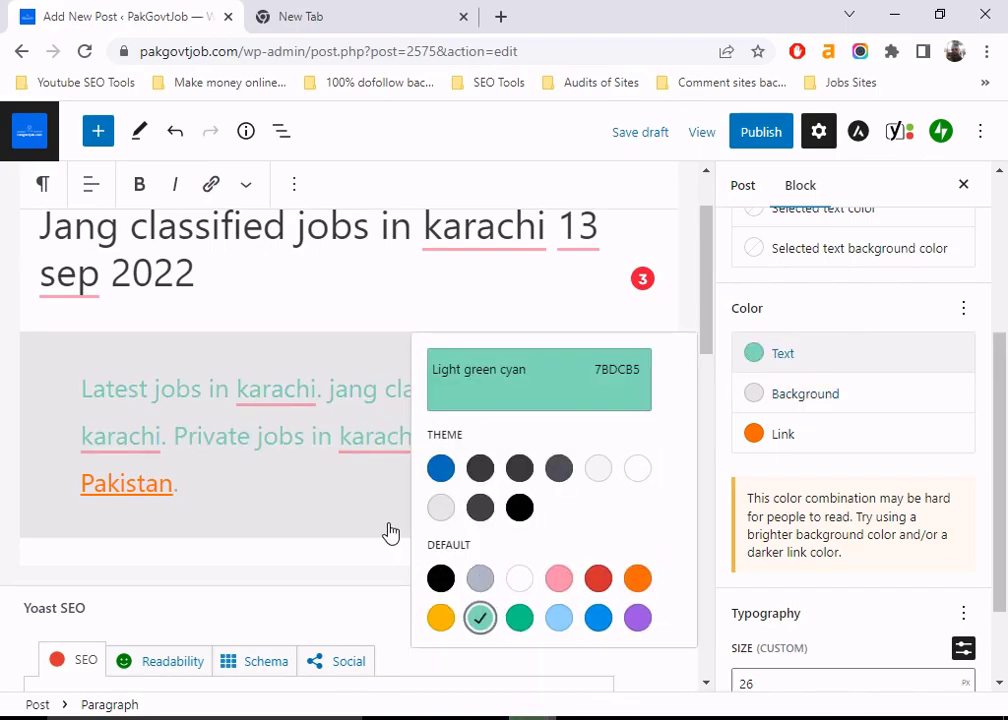
{"action": "left_click", "coordinate": [440, 578]}
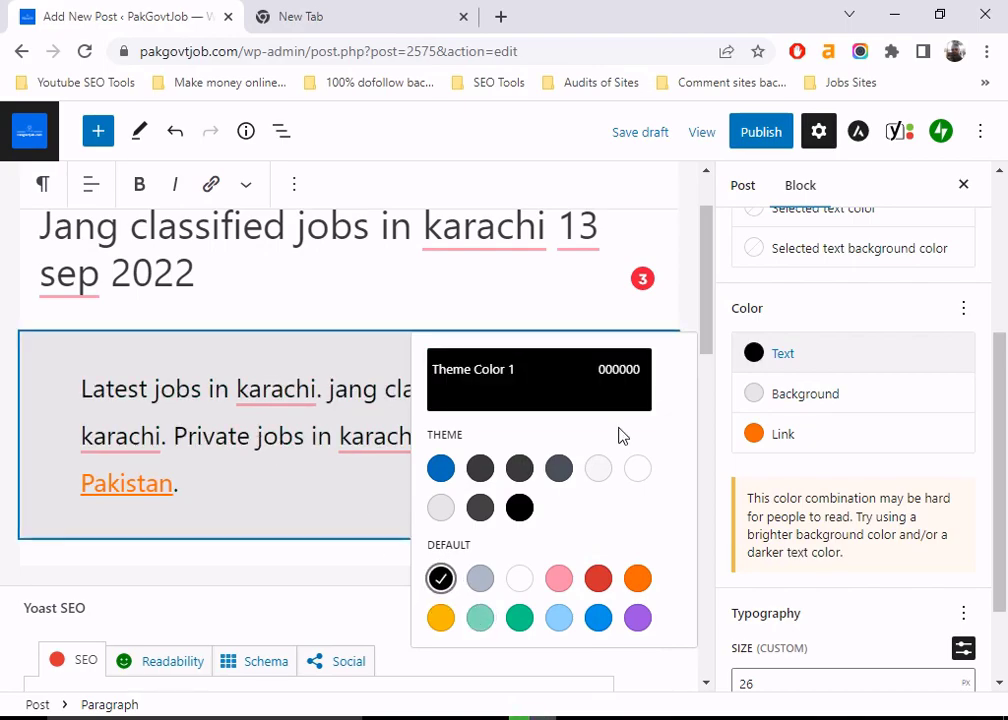
{"action": "left_click", "coordinate": [900, 366]}
- Make the paragraph text from "Latest jobs in karachi" through "Private jobs in karachi" bold
{"action": "scroll", "coordinate": [990, 385], "scroll_direction": "down", "scroll_amount": 2}
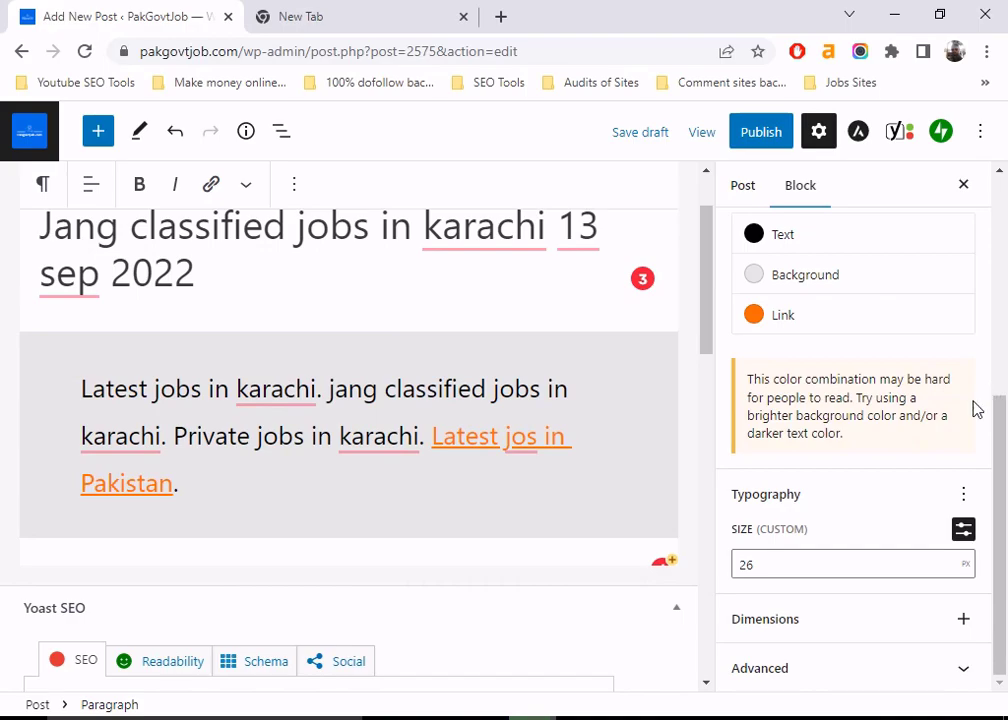
{"action": "scroll", "coordinate": [907, 628], "scroll_direction": "up", "scroll_amount": 3}
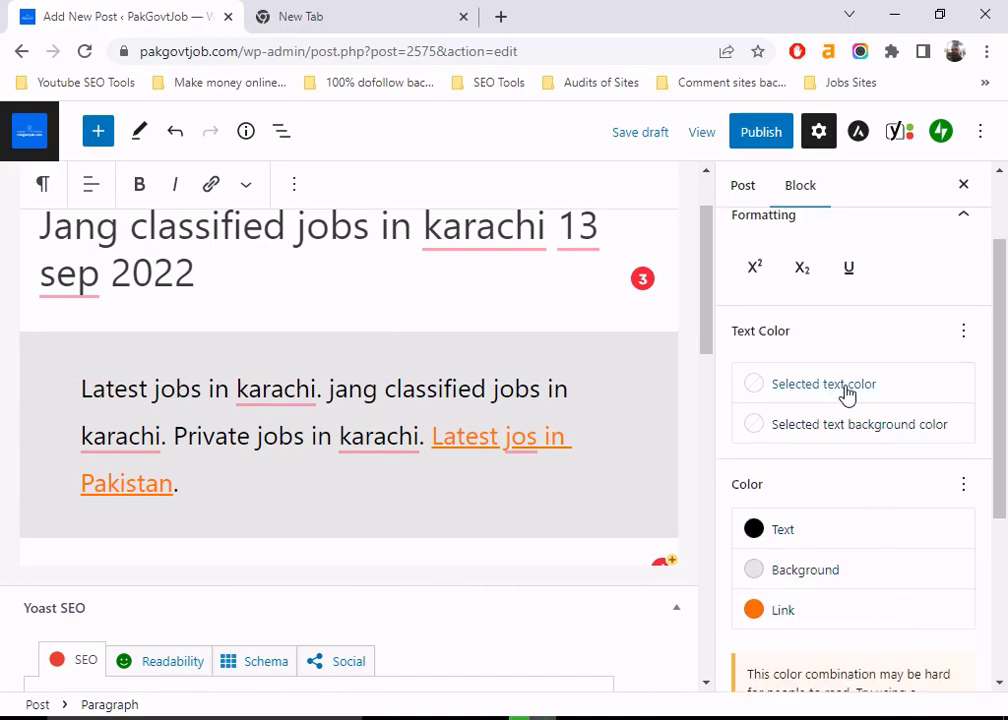
{"action": "scroll", "coordinate": [846, 388], "scroll_direction": "up", "scroll_amount": 1}
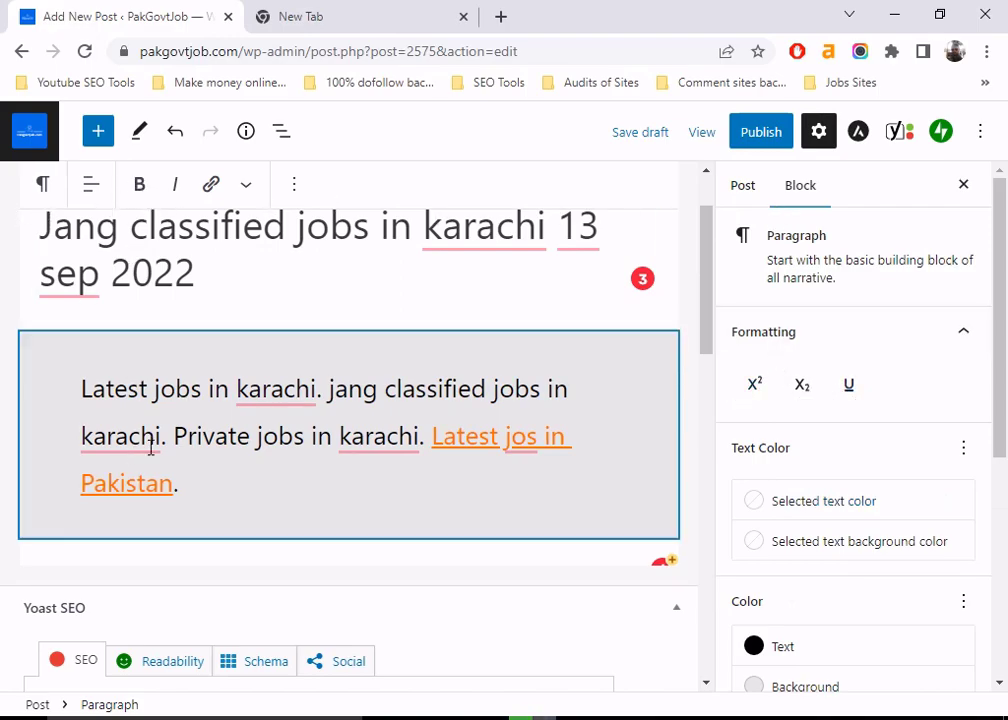
{"action": "left_click_drag", "start_coordinate": [419, 436], "coordinate": [38, 395]}
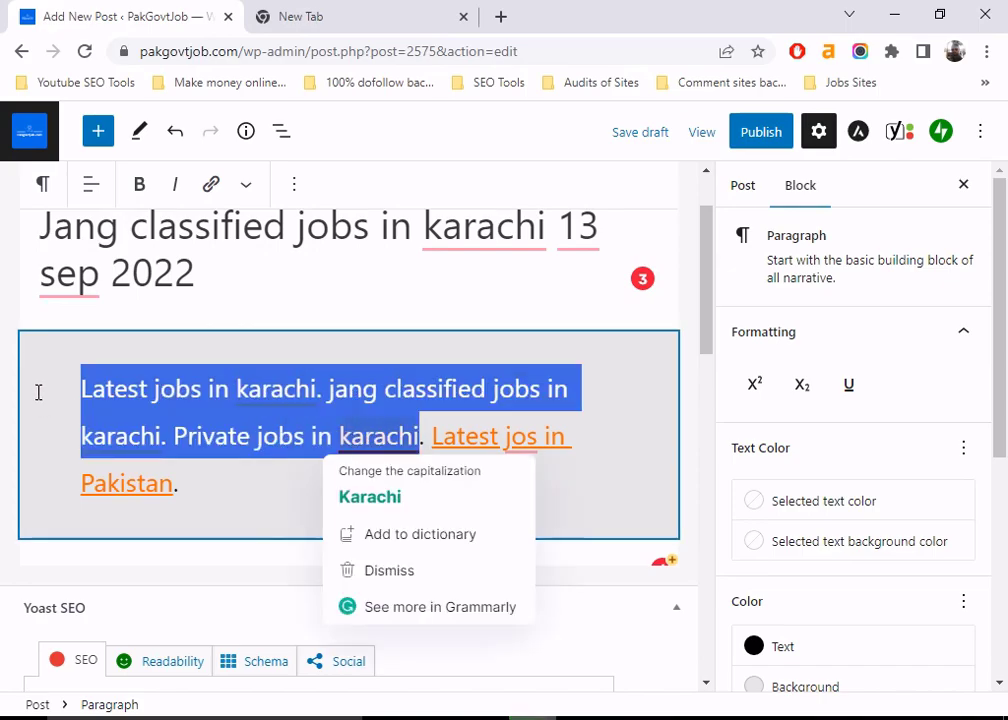
{"action": "left_click", "coordinate": [141, 184]}
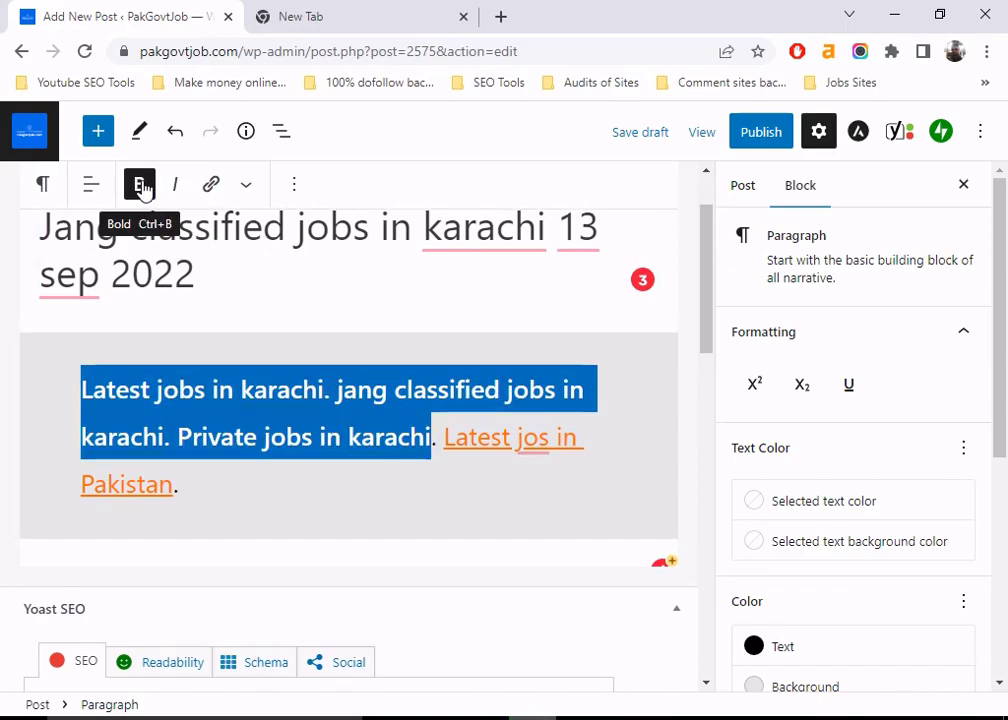
- Italicize the first "karachi." in the paragraph, including the "n" just before it
{"action": "left_click_drag", "start_coordinate": [327, 390], "coordinate": [219, 340]}
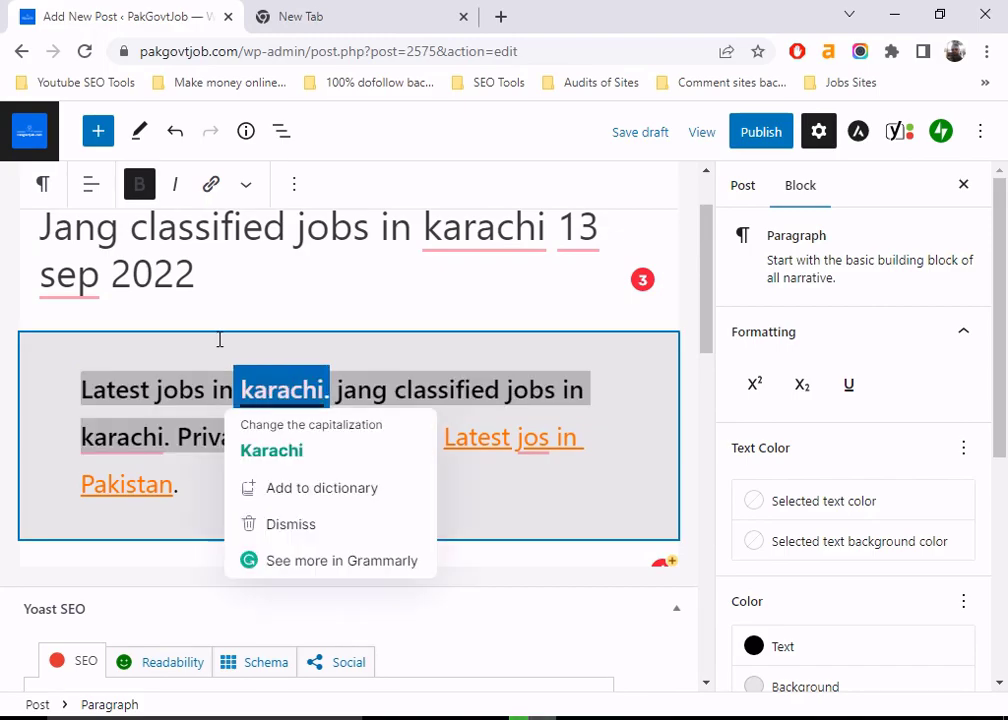
{"action": "left_click", "coordinate": [178, 187]}
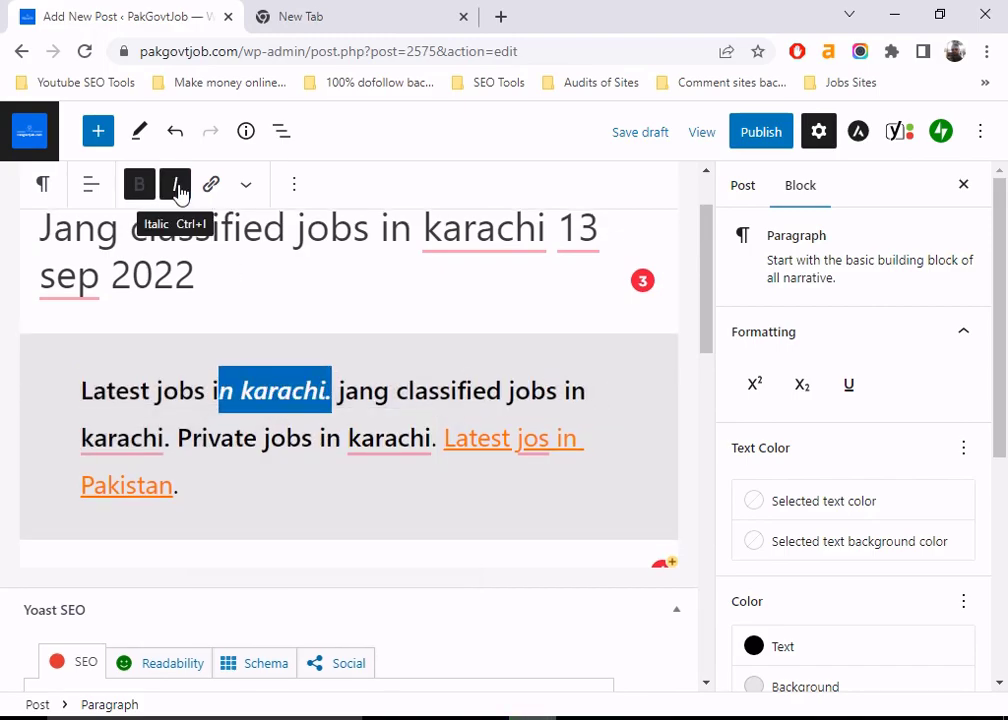
{"action": "left_click", "coordinate": [248, 500]}
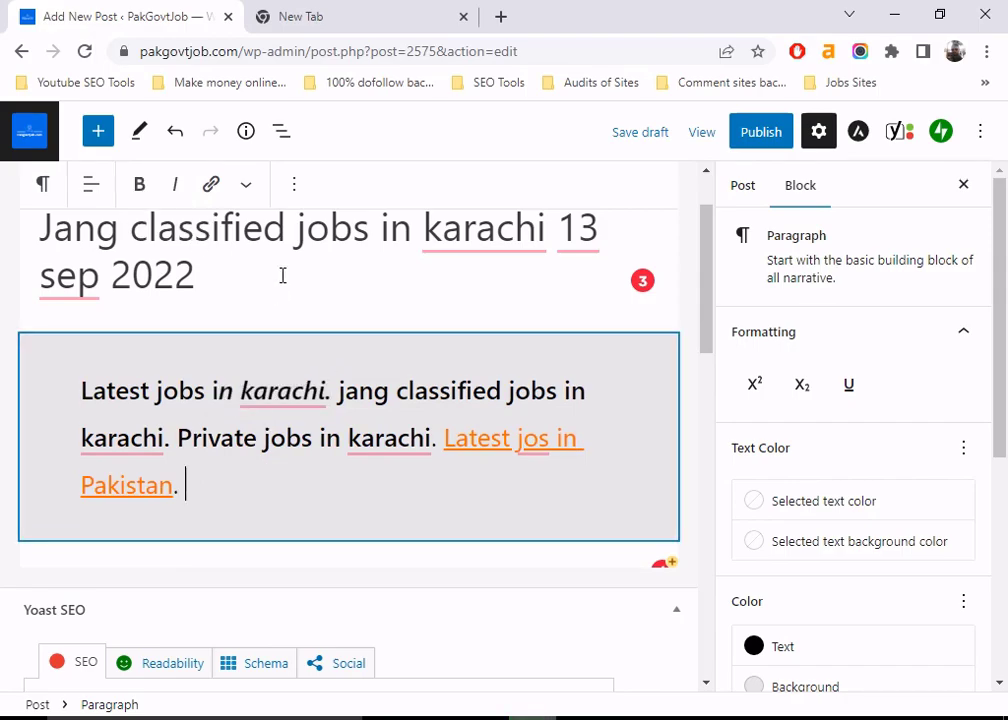
- View the paragraph block's options, then add an empty paragraph block below it
{"action": "left_click", "coordinate": [295, 187]}
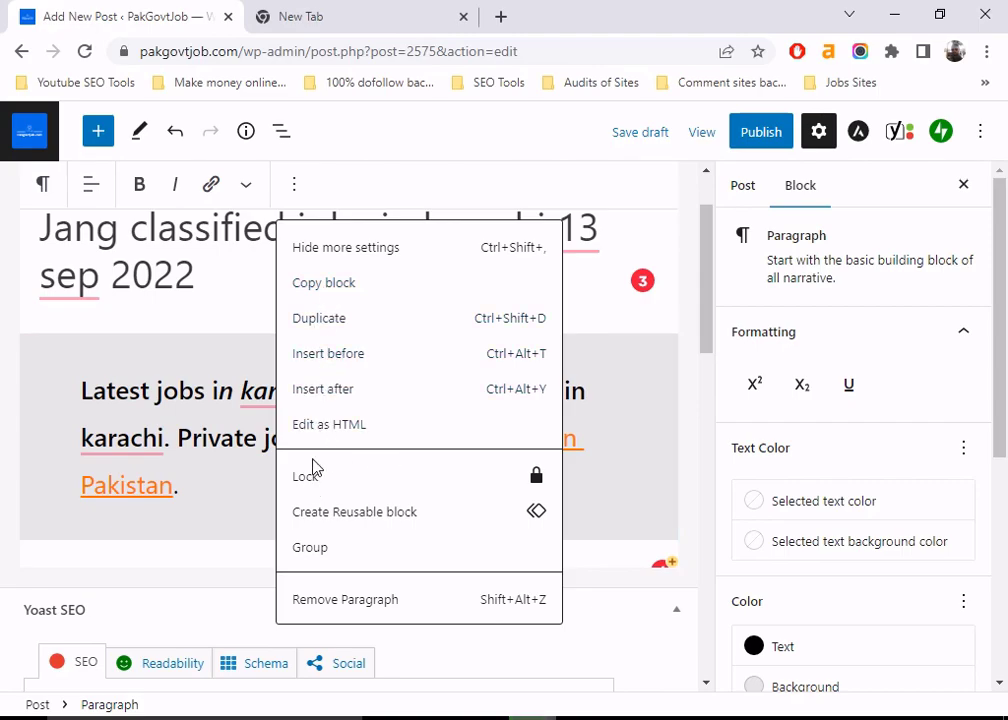
{"action": "left_click", "coordinate": [210, 487]}
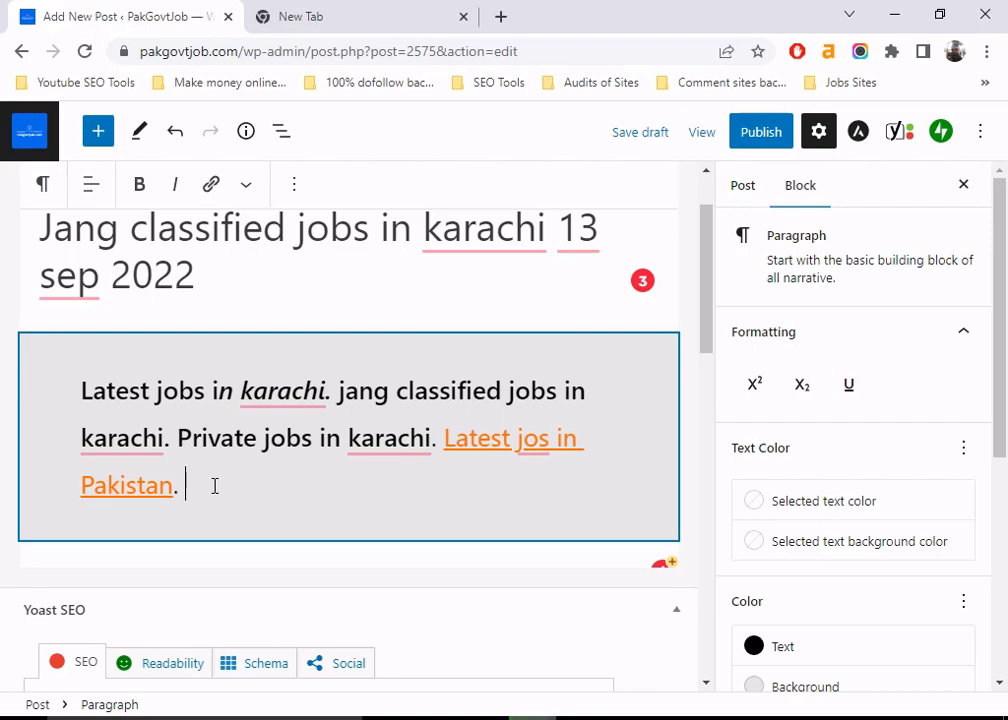
{"action": "key", "text": "Return"}
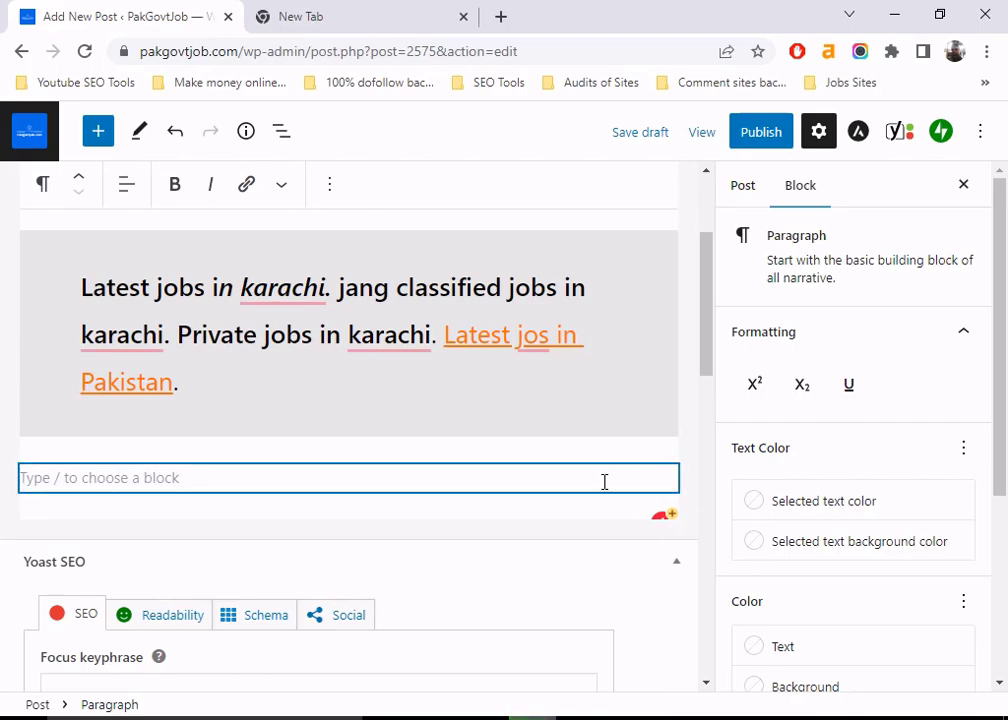
{"action": "scroll", "coordinate": [625, 479], "scroll_direction": "down", "scroll_amount": 1}
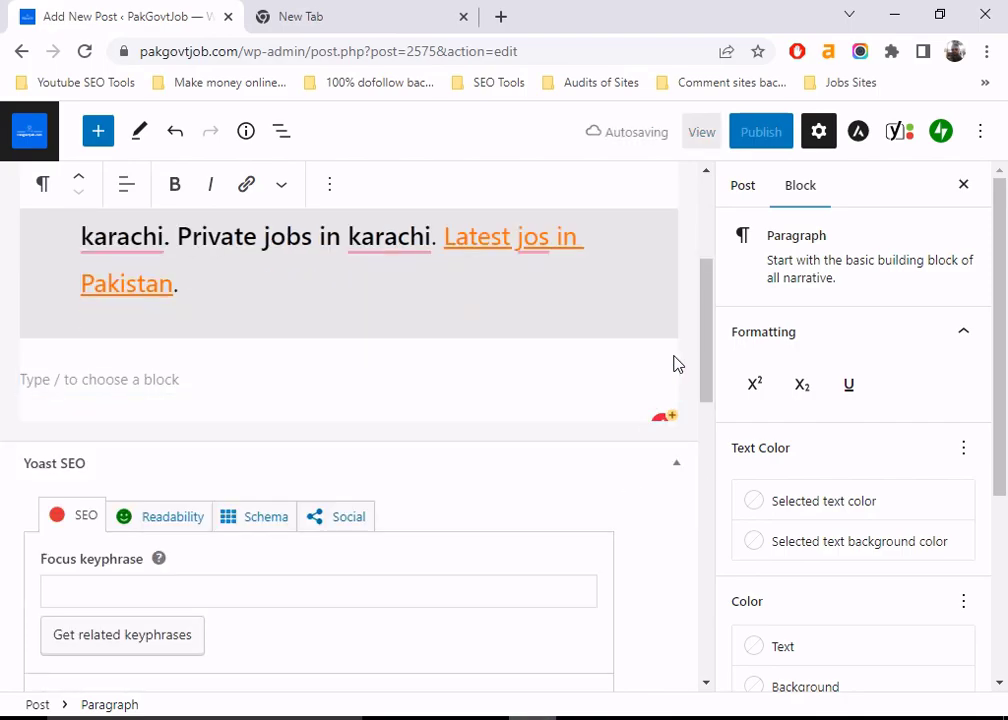
- Close the block settings sidebar and view the blocks available for adding below the empty paragraph
{"action": "left_click", "coordinate": [966, 187]}
{"action": "left_click", "coordinate": [910, 334]}
{"action": "left_click", "coordinate": [29, 345]}
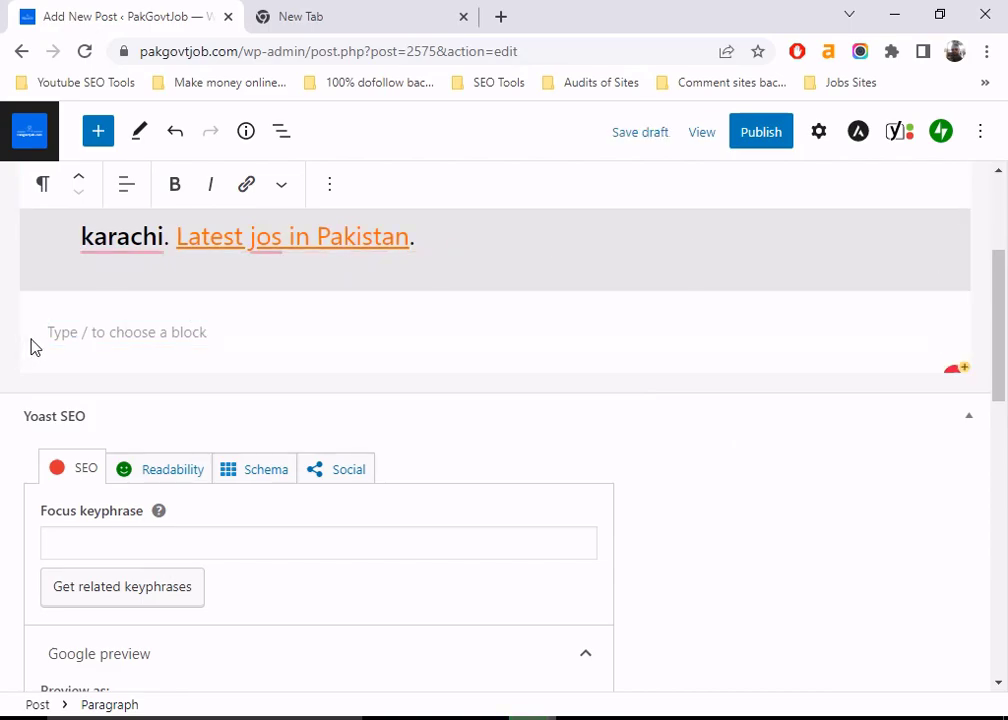
{"action": "left_click", "coordinate": [731, 350]}
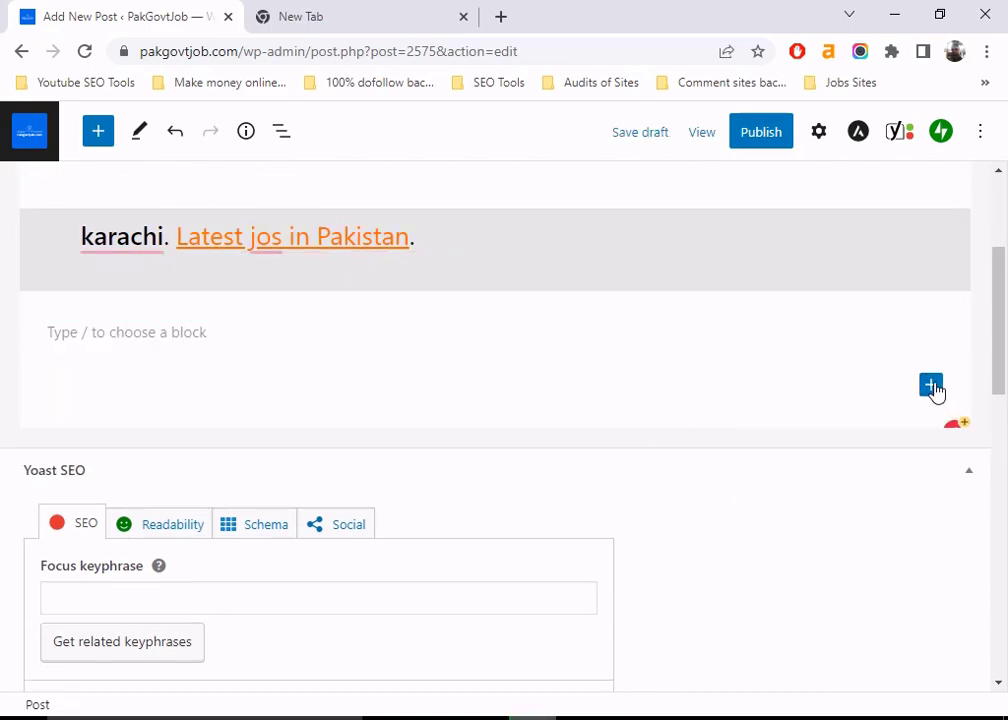
{"action": "left_click", "coordinate": [931, 386]}
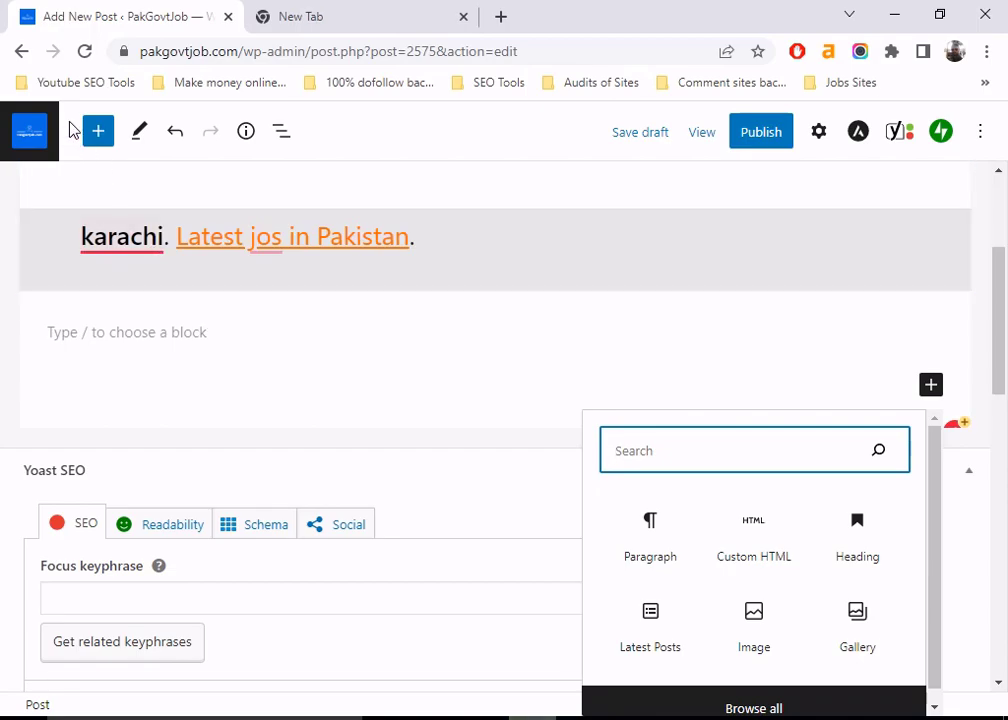
- Search the block library for "gal" and "image", and insert an Image block below the empty paragraph
{"action": "left_click", "coordinate": [99, 133]}
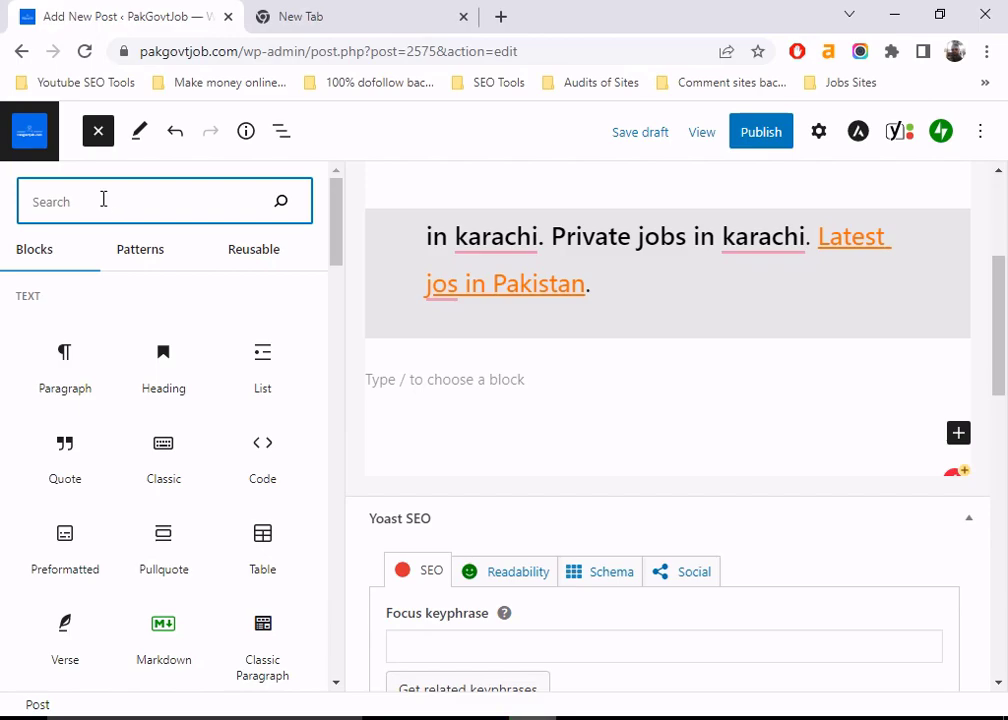
{"action": "type", "text": "gal"}
{"action": "mouse_move", "coordinate": [57, 315]}
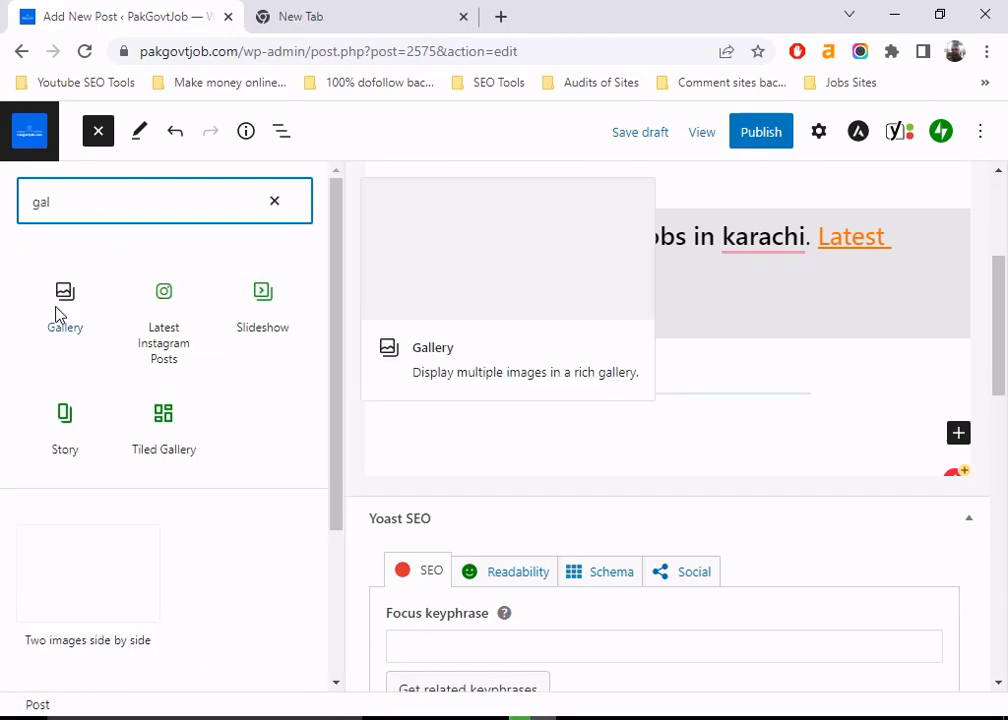
{"action": "left_click_drag", "start_coordinate": [72, 201], "coordinate": [4, 203]}
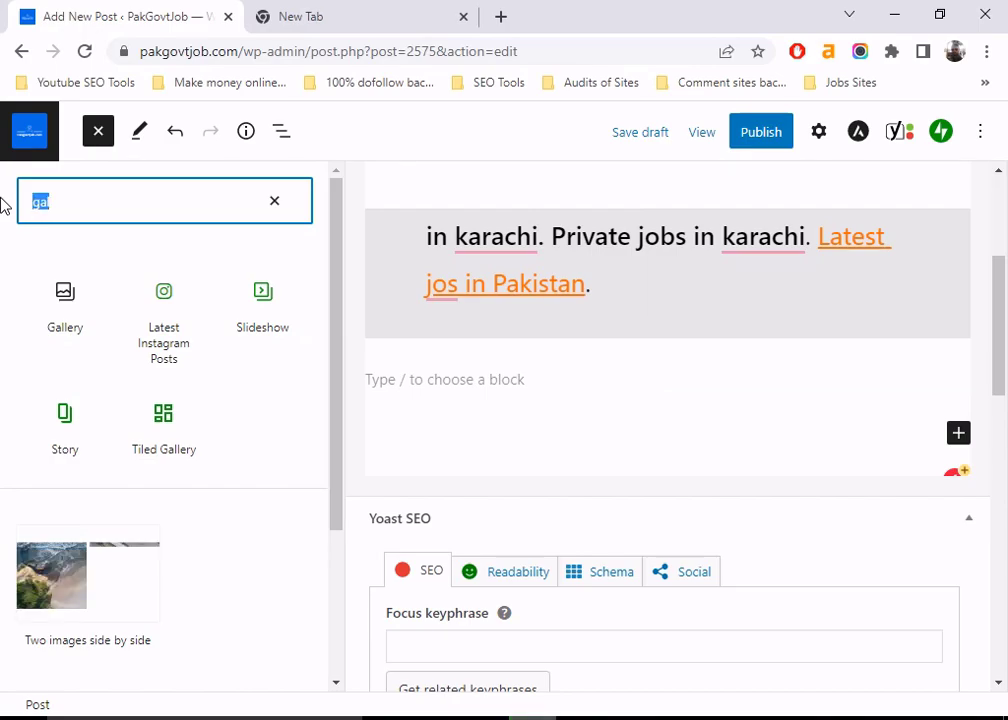
{"action": "type", "text": "image"}
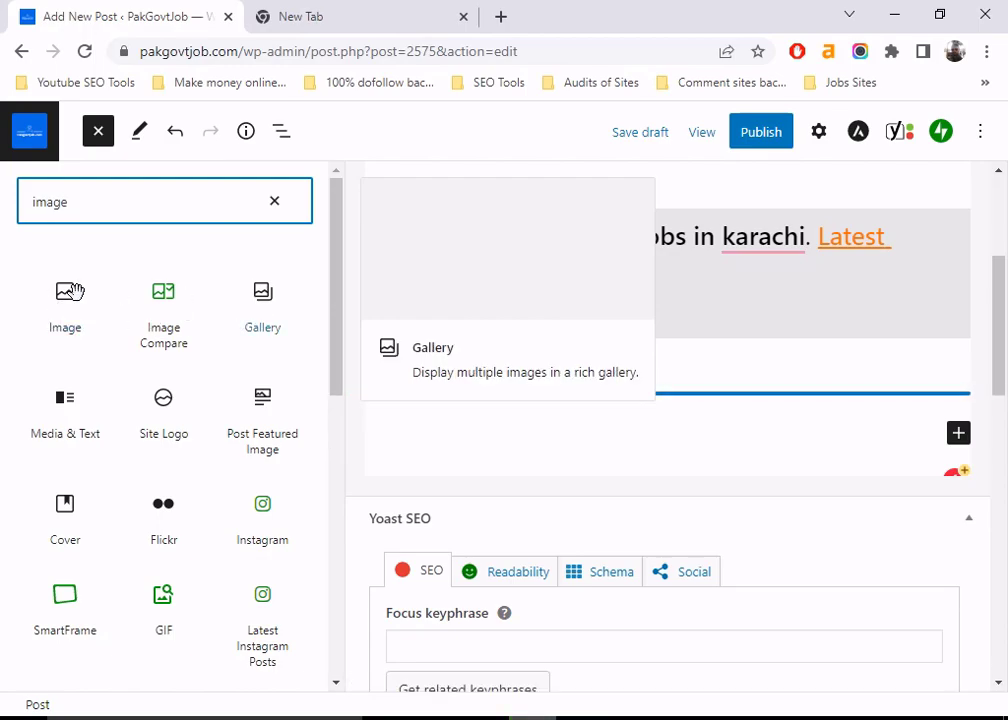
{"action": "left_click", "coordinate": [66, 296]}
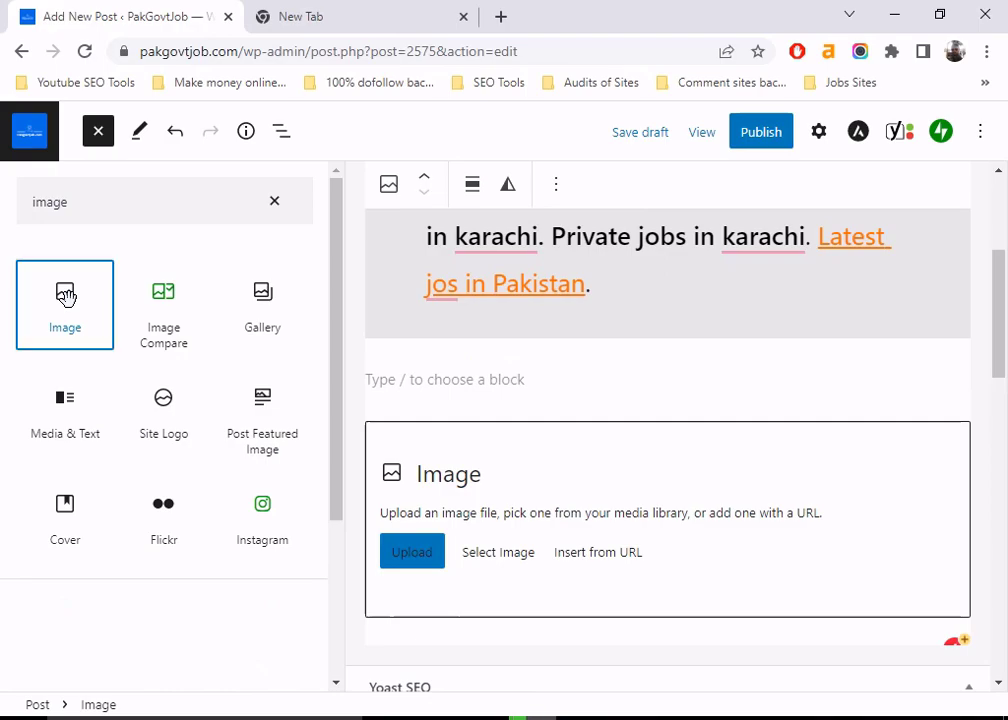
{"action": "left_click", "coordinate": [101, 138]}
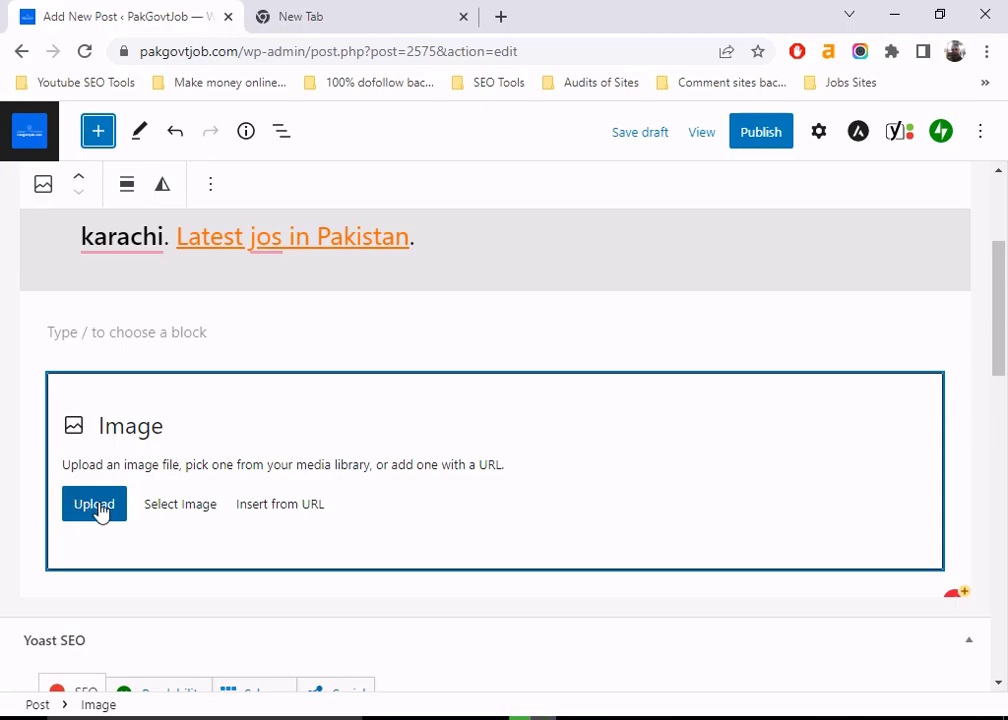
- Upload Daily-Jang-Urdu-News-Pakistan-News-Latest-News-Breaking-News from the Desktop into the Image block
{"action": "left_click", "coordinate": [100, 512]}
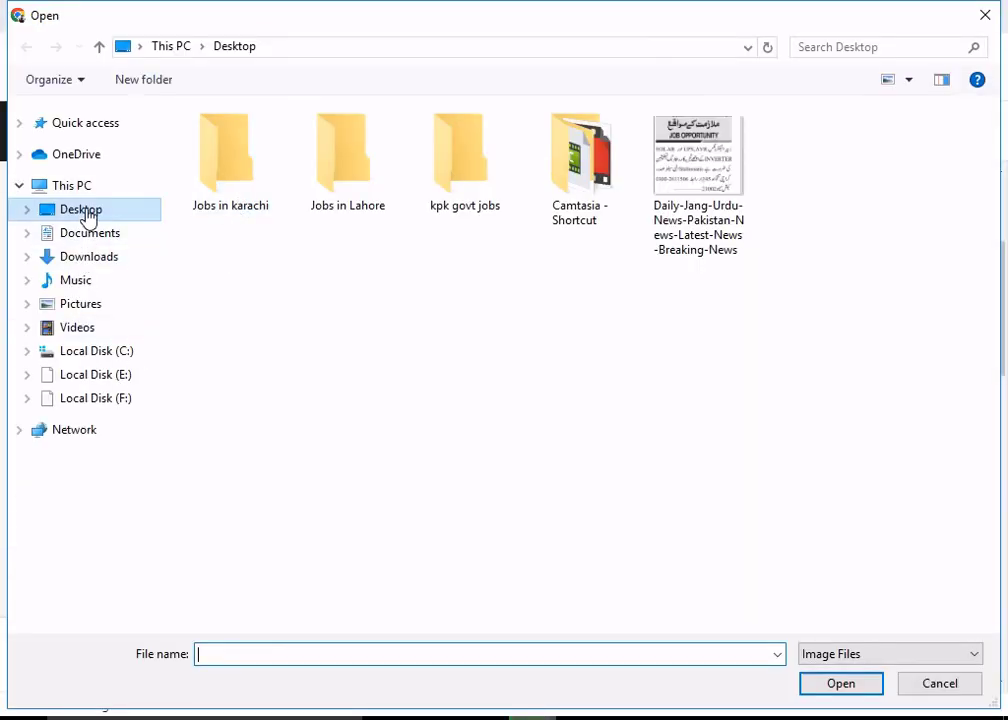
{"action": "left_click", "coordinate": [659, 165]}
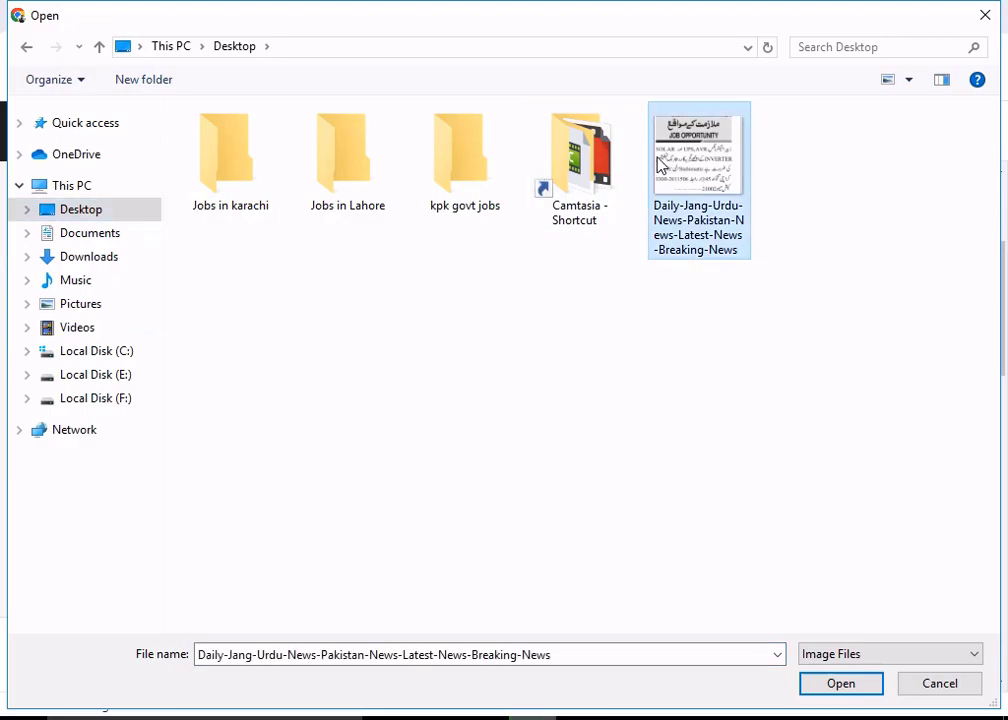
{"action": "left_click", "coordinate": [840, 683]}
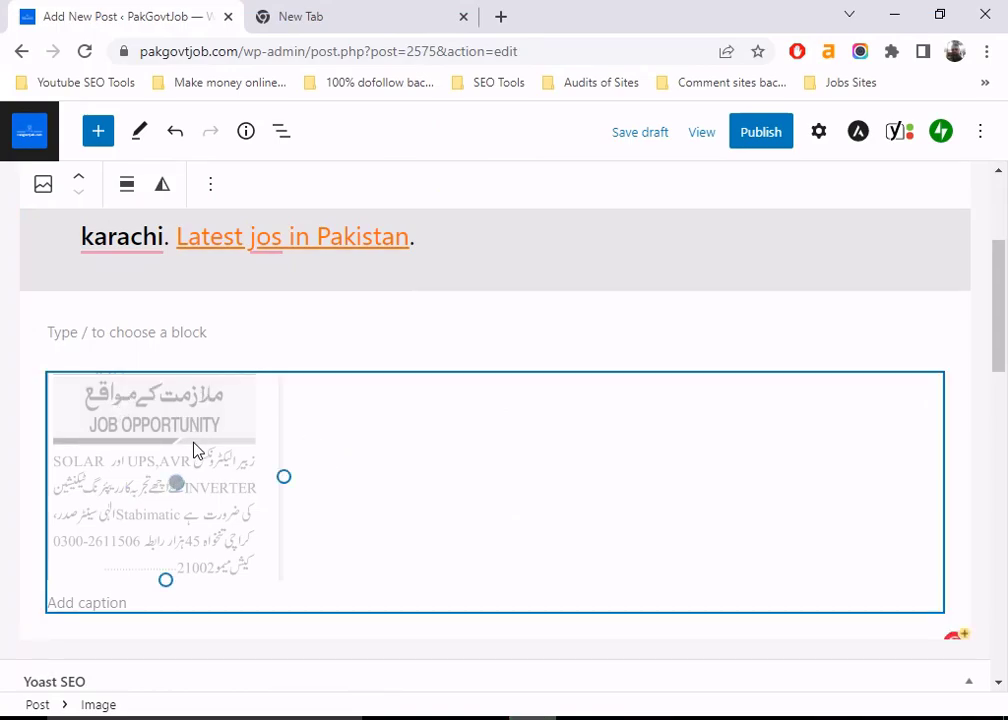
- Try wide width and left alignment on the job ad image, and settle on center alignment
{"action": "scroll", "coordinate": [191, 450], "scroll_direction": "down", "scroll_amount": 1}
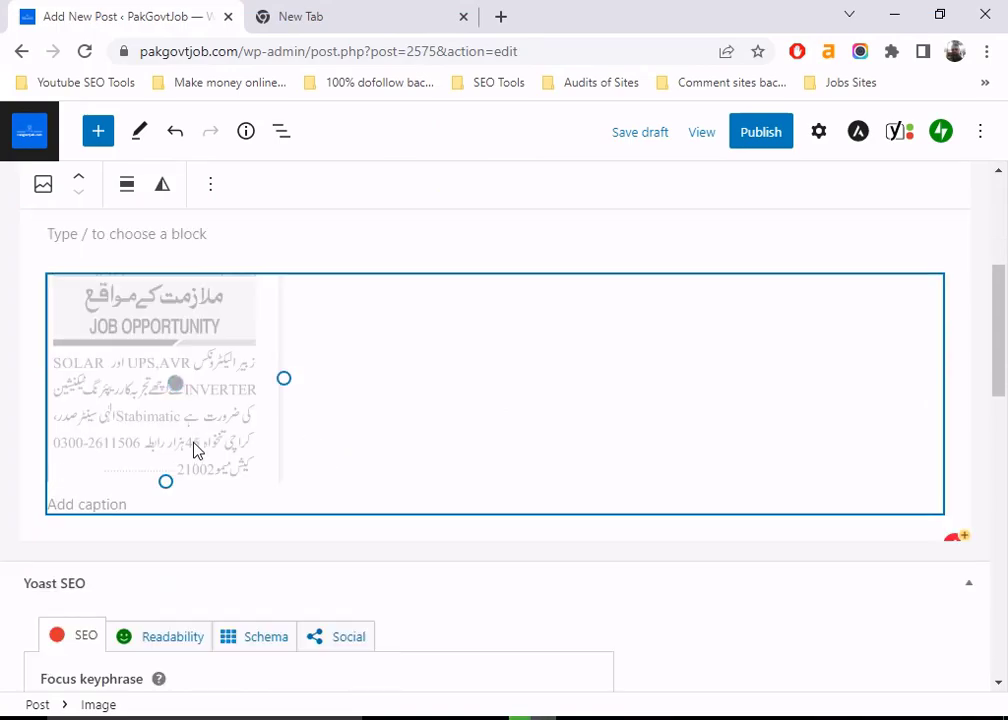
{"action": "scroll", "coordinate": [196, 449], "scroll_direction": "down", "scroll_amount": 2}
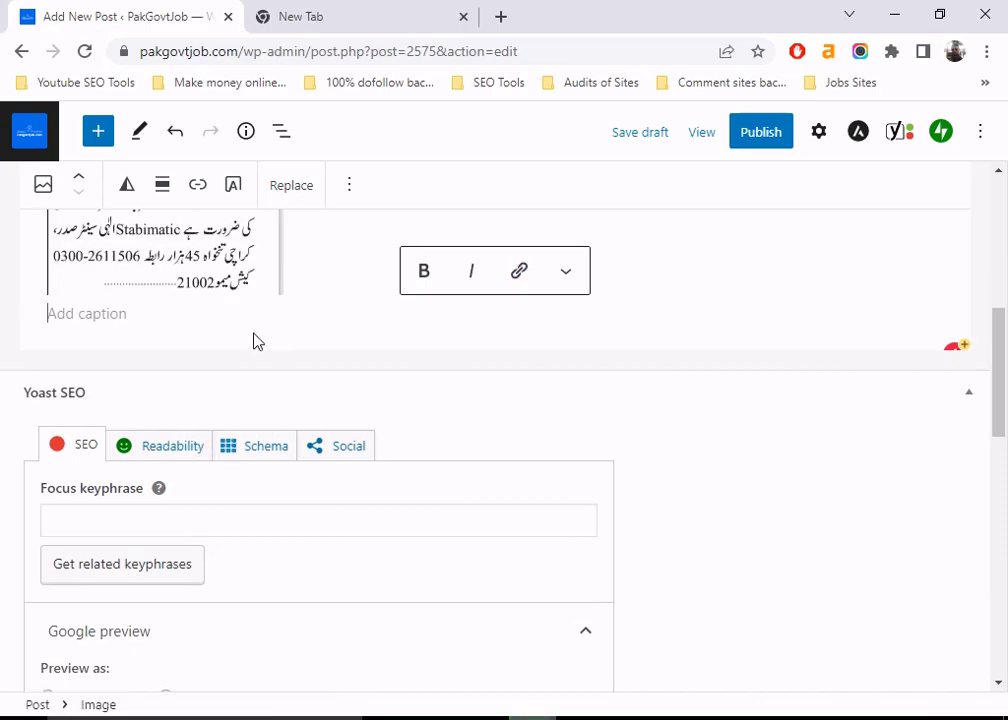
{"action": "scroll", "coordinate": [253, 341], "scroll_direction": "up", "scroll_amount": 2}
{"action": "left_click", "coordinate": [162, 185]}
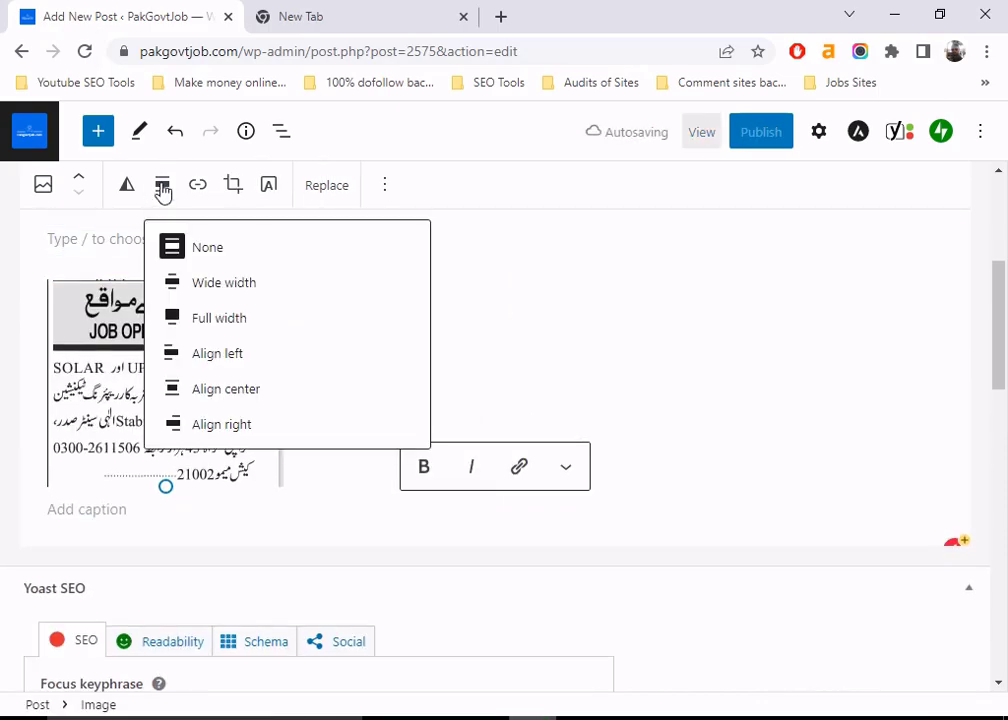
{"action": "left_click", "coordinate": [219, 287]}
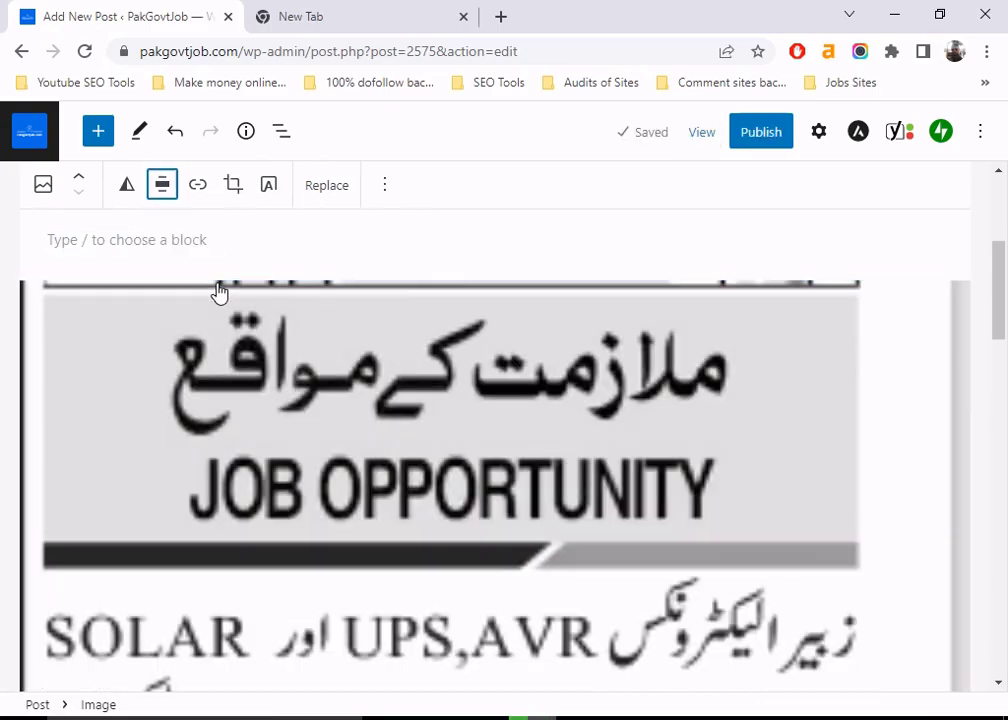
{"action": "left_click", "coordinate": [163, 189]}
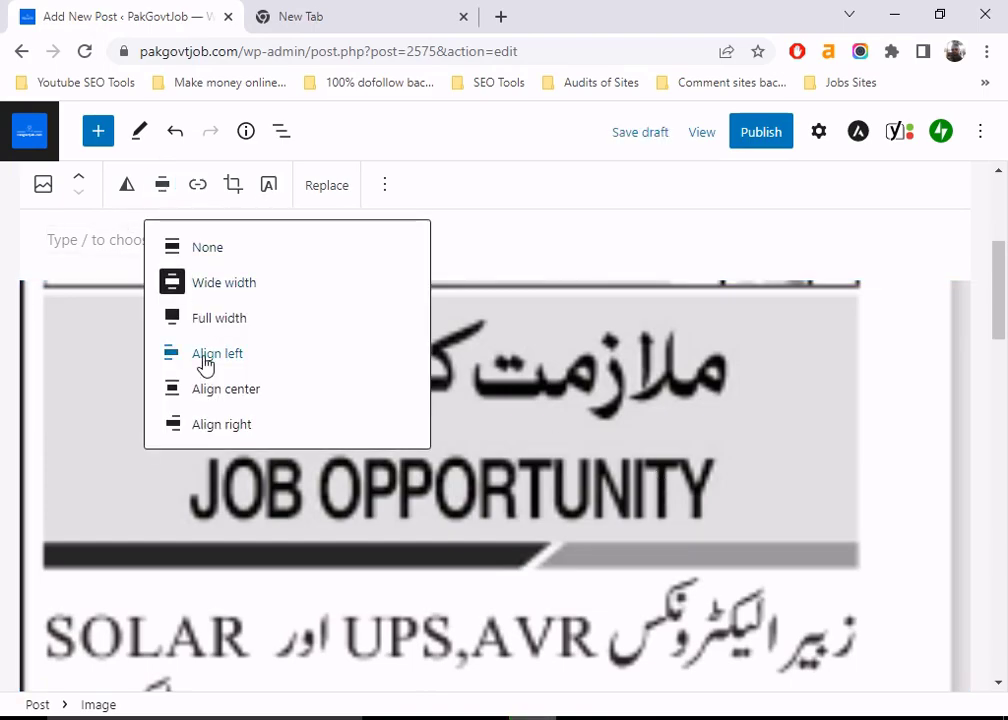
{"action": "left_click", "coordinate": [205, 356]}
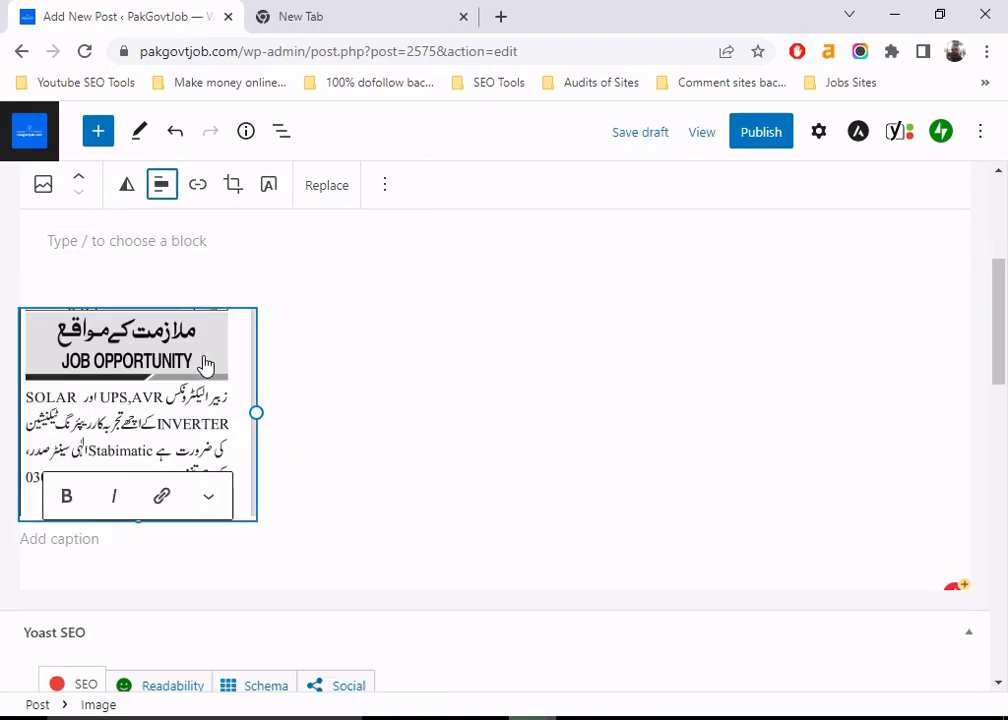
{"action": "left_click", "coordinate": [159, 189]}
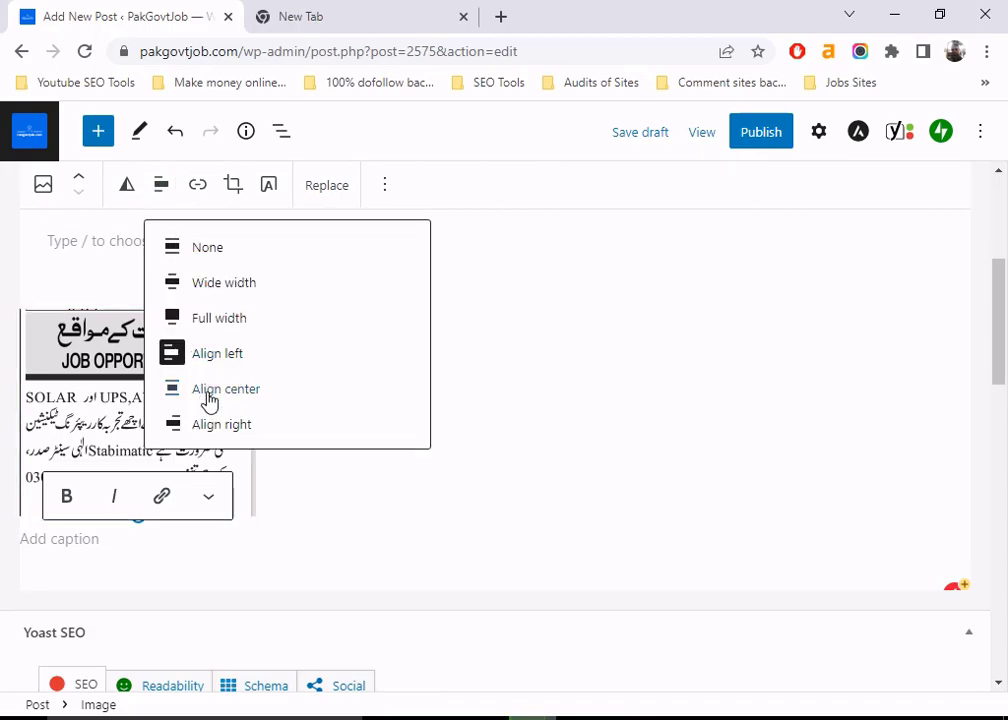
{"action": "left_click", "coordinate": [208, 392]}
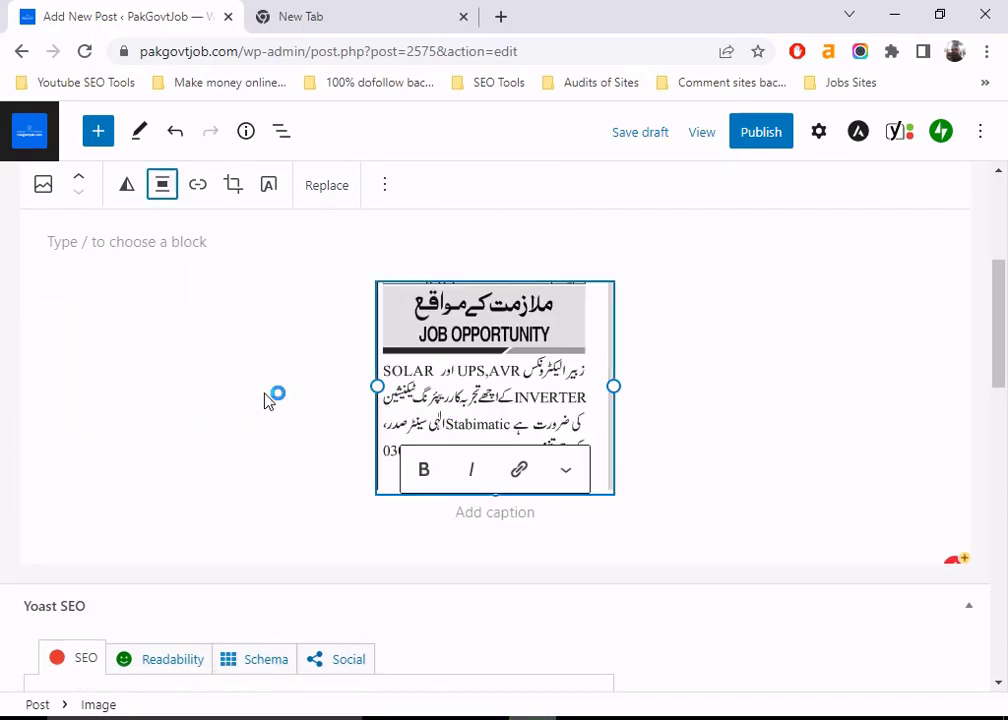
- Try center, right and left text alignment on the introductory paragraph, and settle on center
{"action": "scroll", "coordinate": [403, 393], "scroll_direction": "up", "scroll_amount": 3}
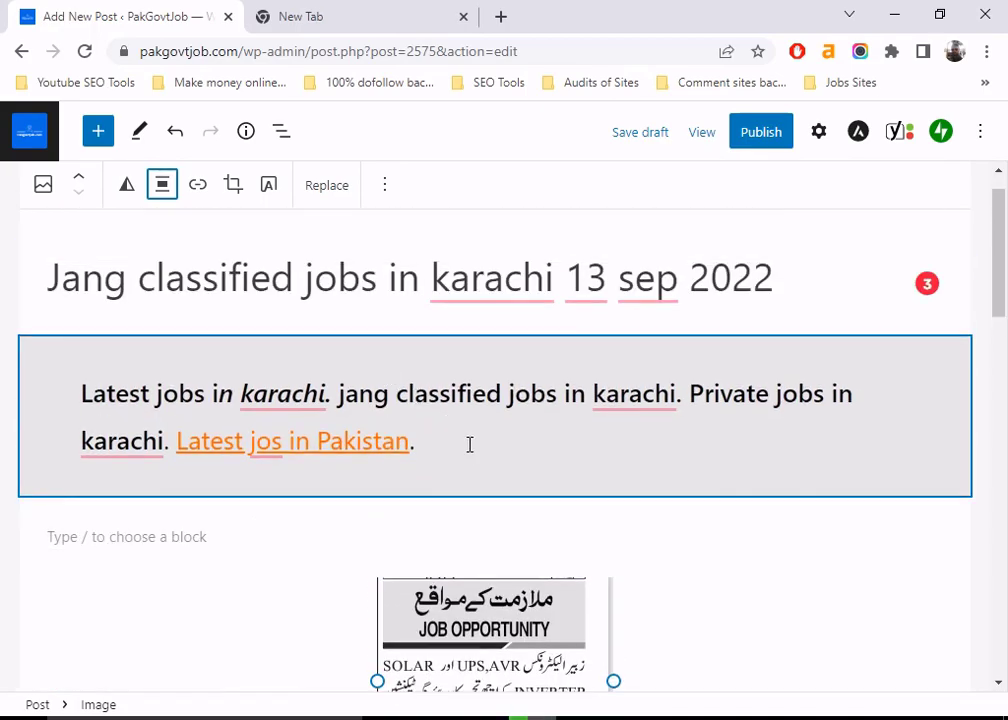
{"action": "left_click", "coordinate": [466, 441]}
{"action": "left_click", "coordinate": [128, 188]}
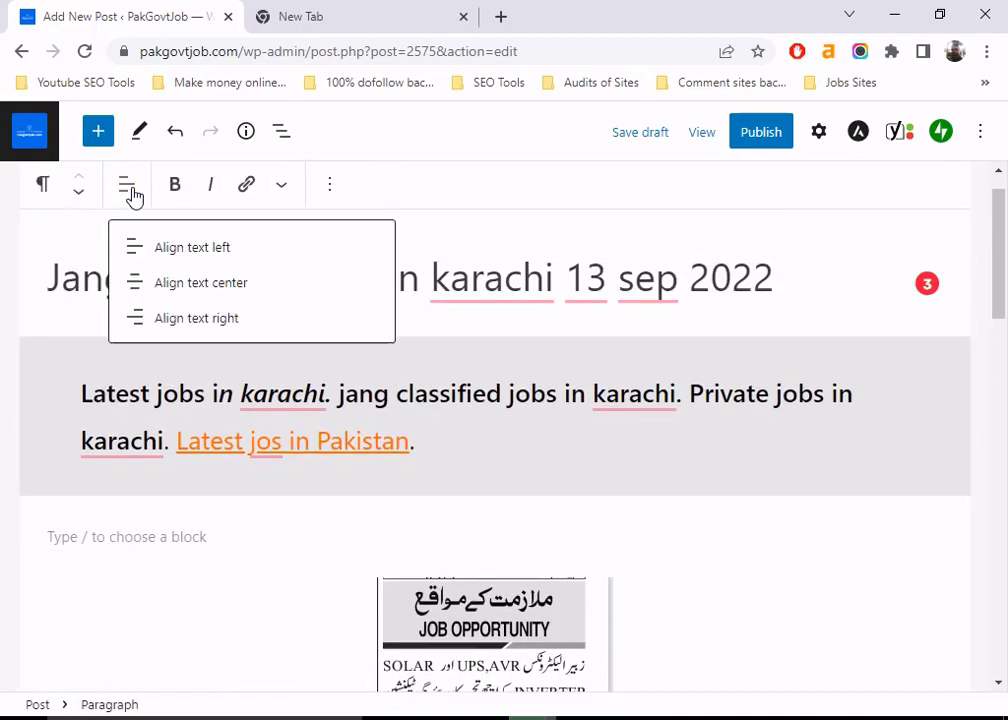
{"action": "left_click", "coordinate": [175, 288]}
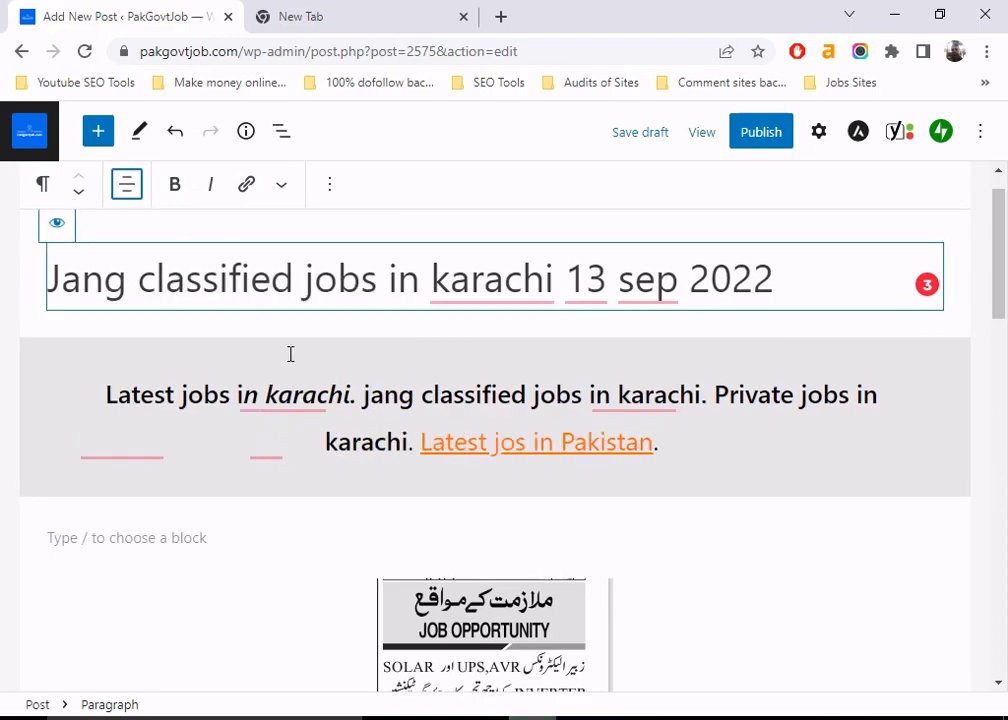
{"action": "left_click", "coordinate": [128, 188]}
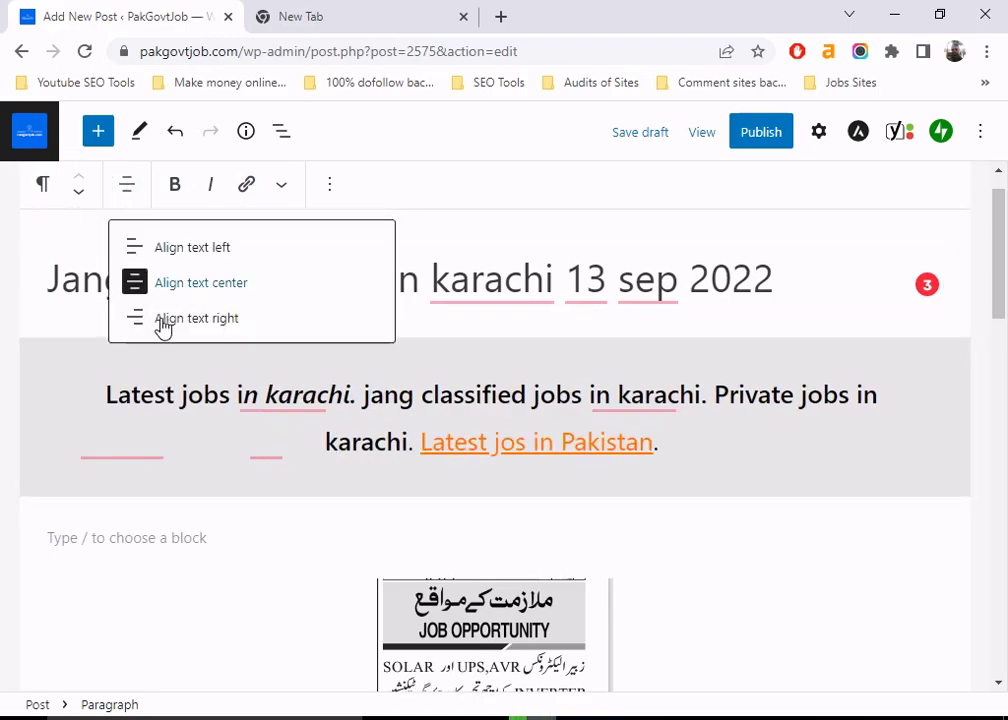
{"action": "left_click", "coordinate": [175, 322]}
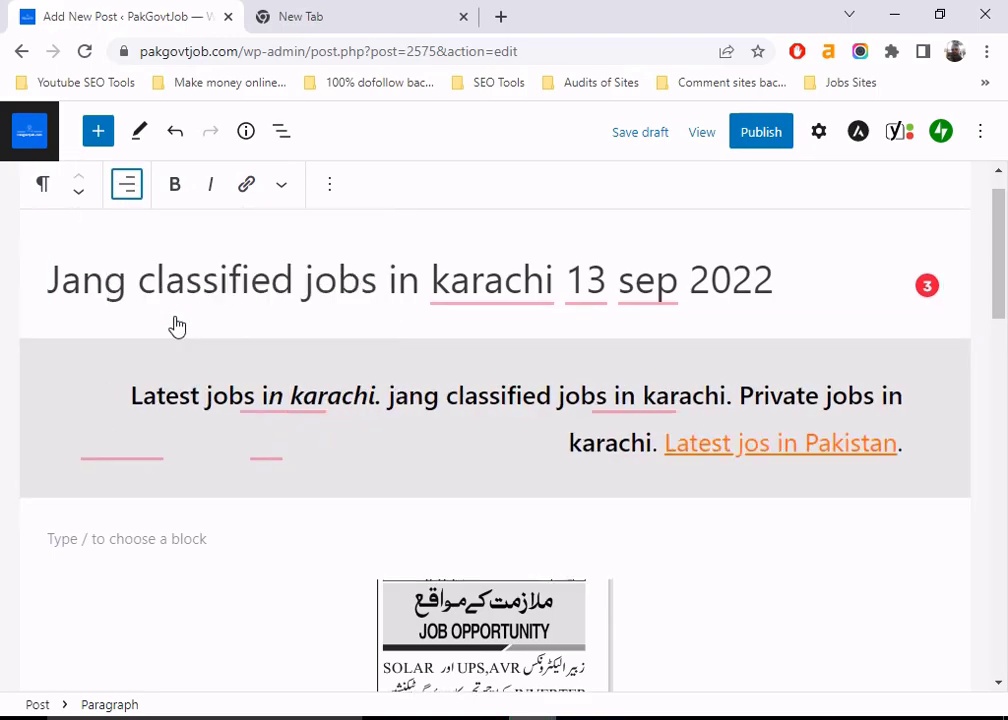
{"action": "left_click", "coordinate": [128, 190]}
{"action": "left_click", "coordinate": [170, 246]}
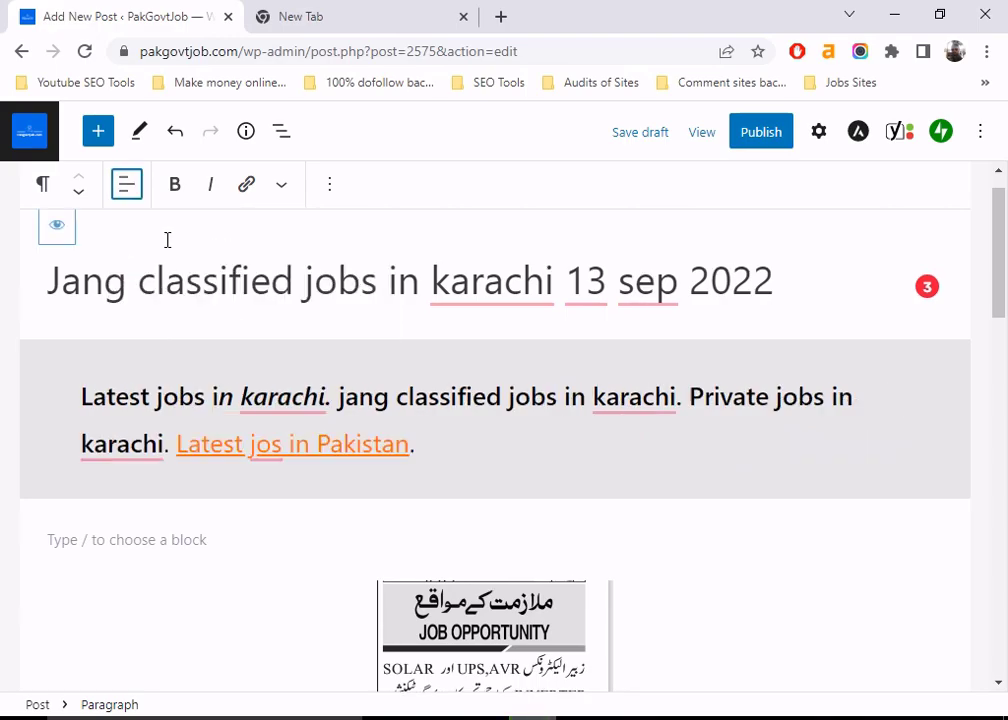
{"action": "left_click", "coordinate": [127, 187]}
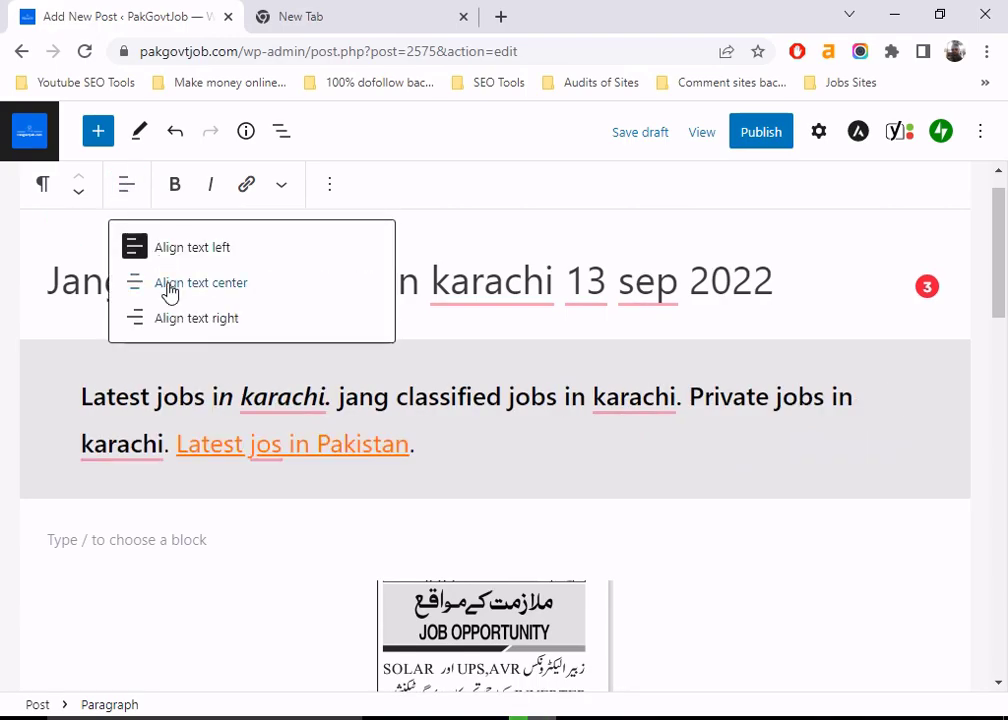
{"action": "left_click", "coordinate": [168, 287]}
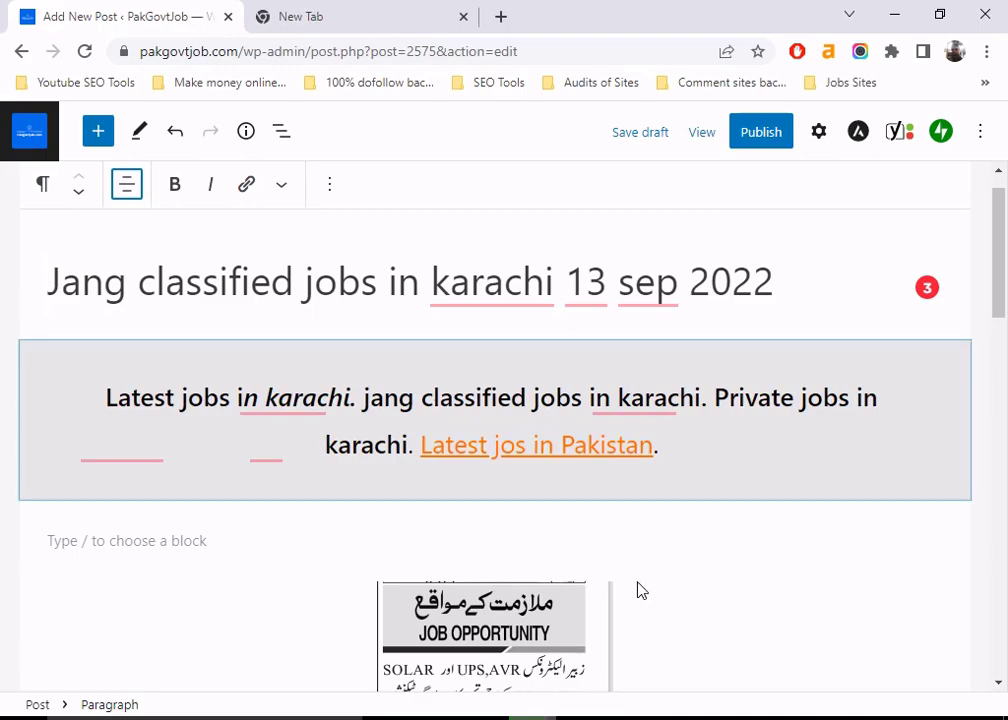
- Move the introductory paragraph down below the job ad image, and move it back up directly above the image
{"action": "left_click", "coordinate": [689, 602]}
{"action": "left_click", "coordinate": [501, 607]}
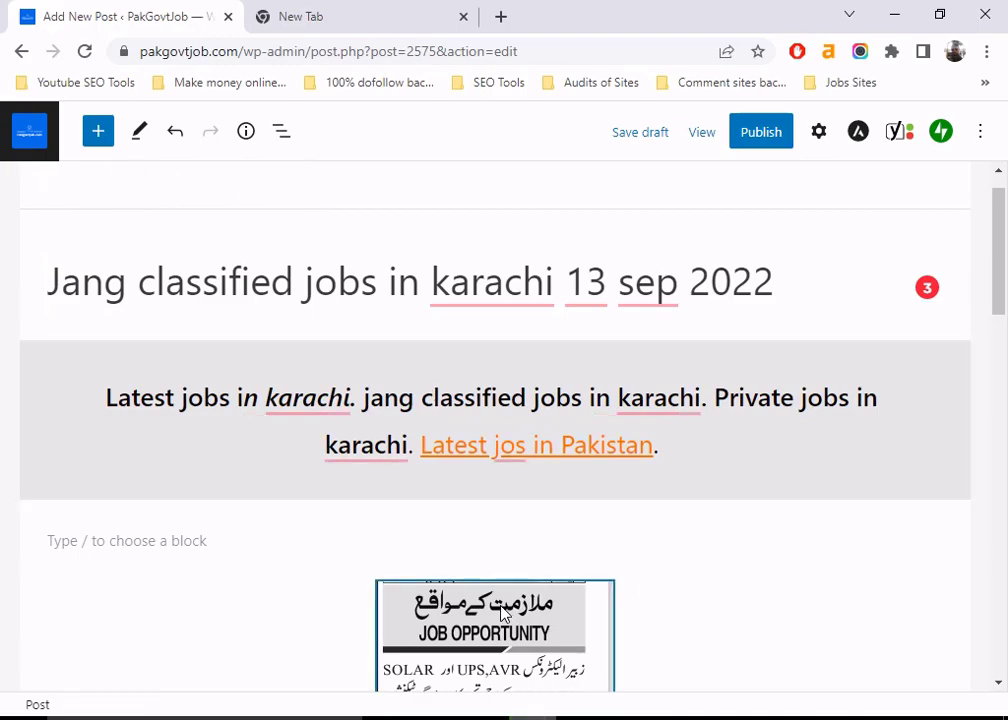
{"action": "left_click", "coordinate": [276, 427]}
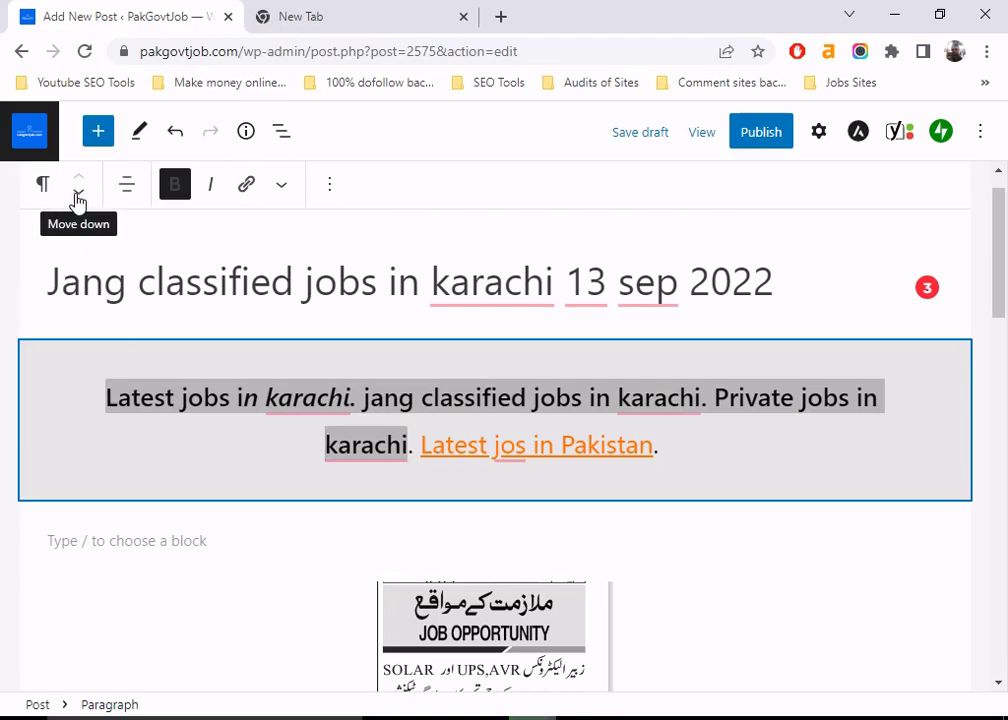
{"action": "left_click", "coordinate": [78, 198]}
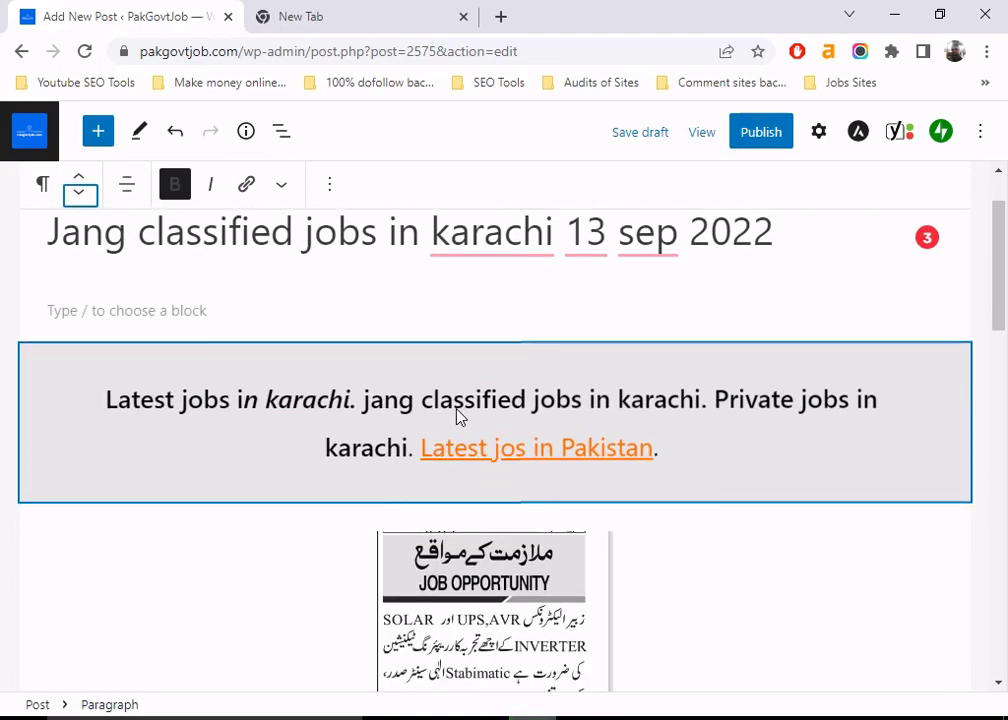
{"action": "left_click", "coordinate": [80, 196]}
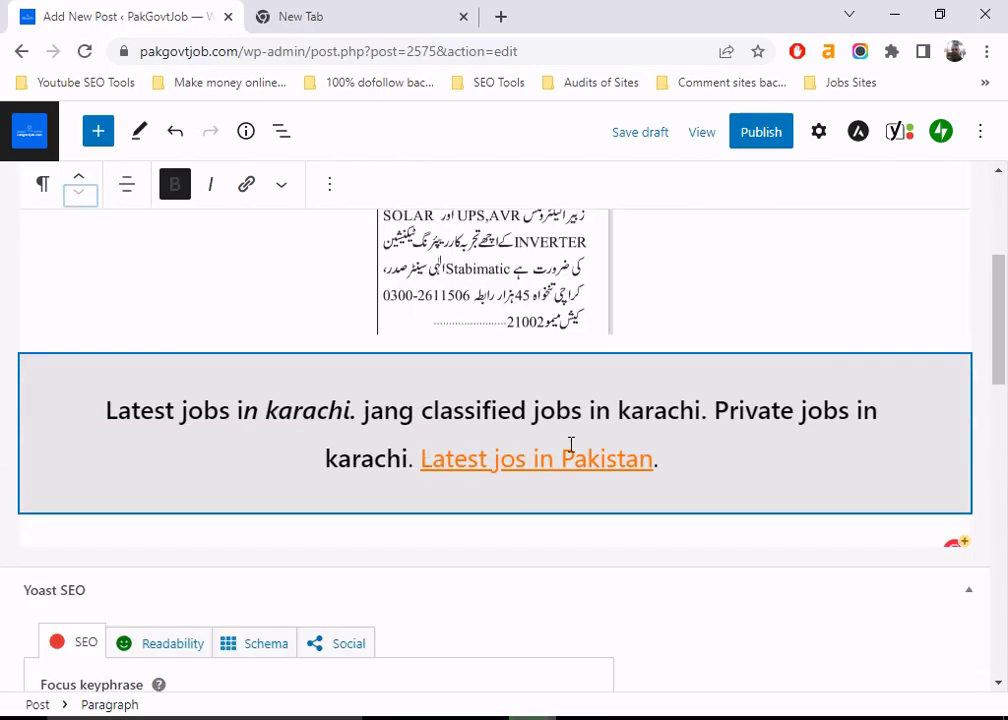
{"action": "left_click", "coordinate": [450, 285]}
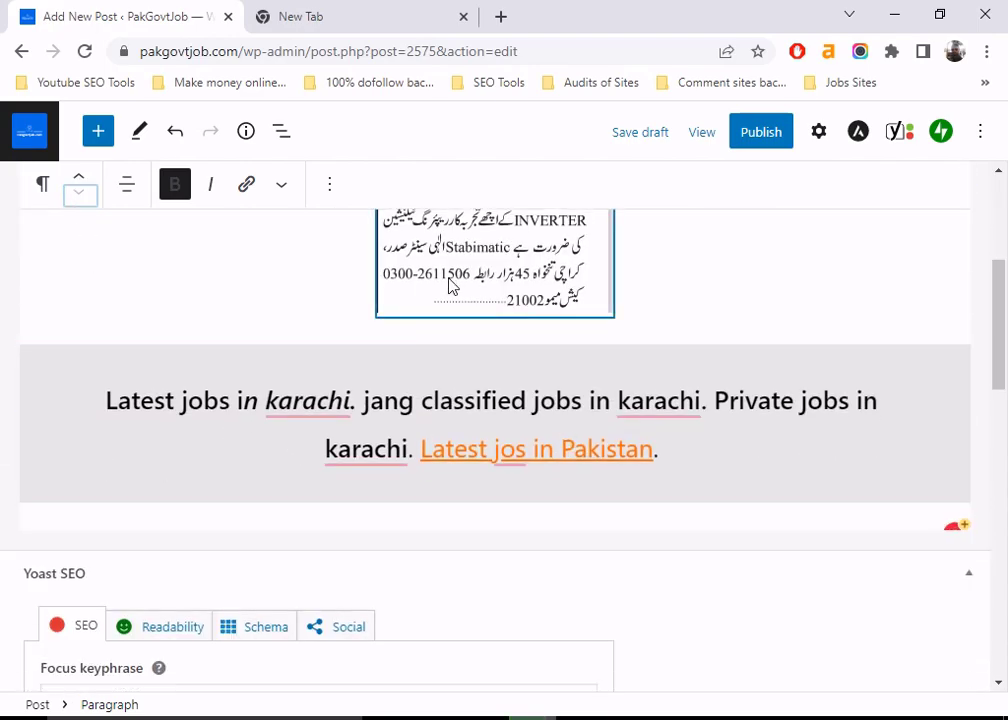
{"action": "left_click", "coordinate": [81, 185]}
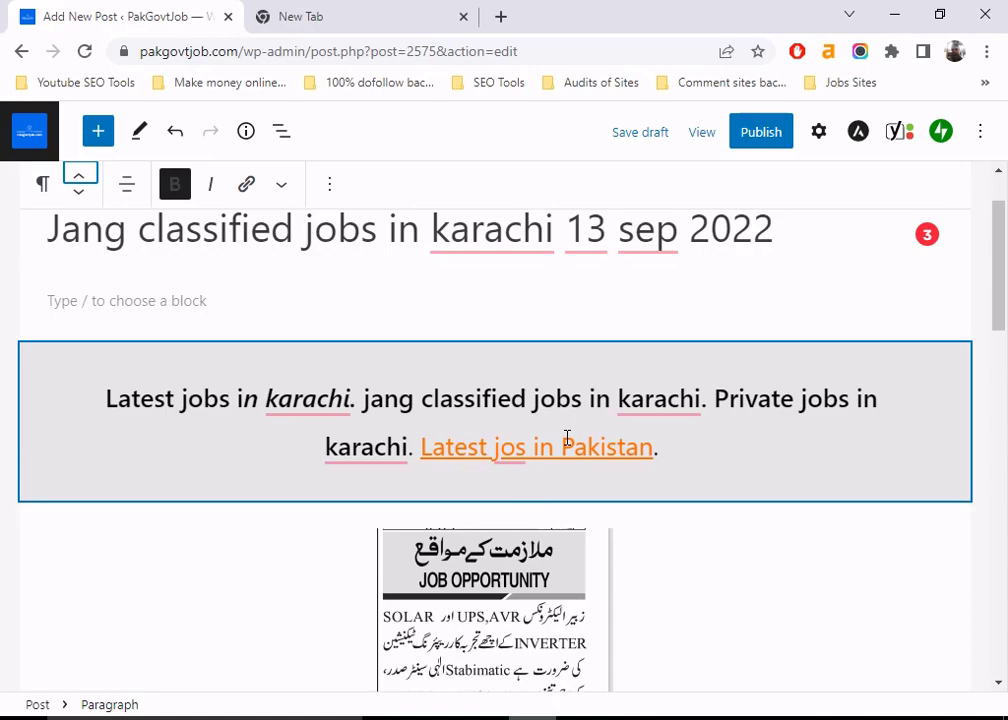
{"action": "scroll", "coordinate": [889, 441], "scroll_direction": "down", "scroll_amount": 2}
{"action": "left_click", "coordinate": [378, 540]}
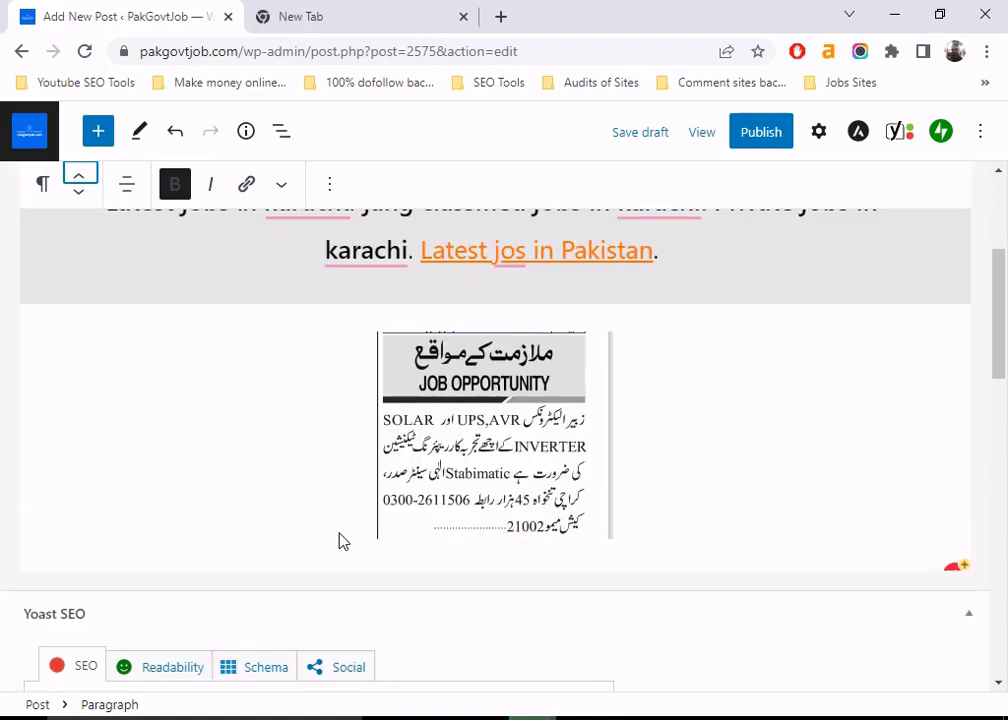
- Find the Cover block by searching for "cov" and insert it below the job ad image
{"action": "left_click", "coordinate": [288, 442]}
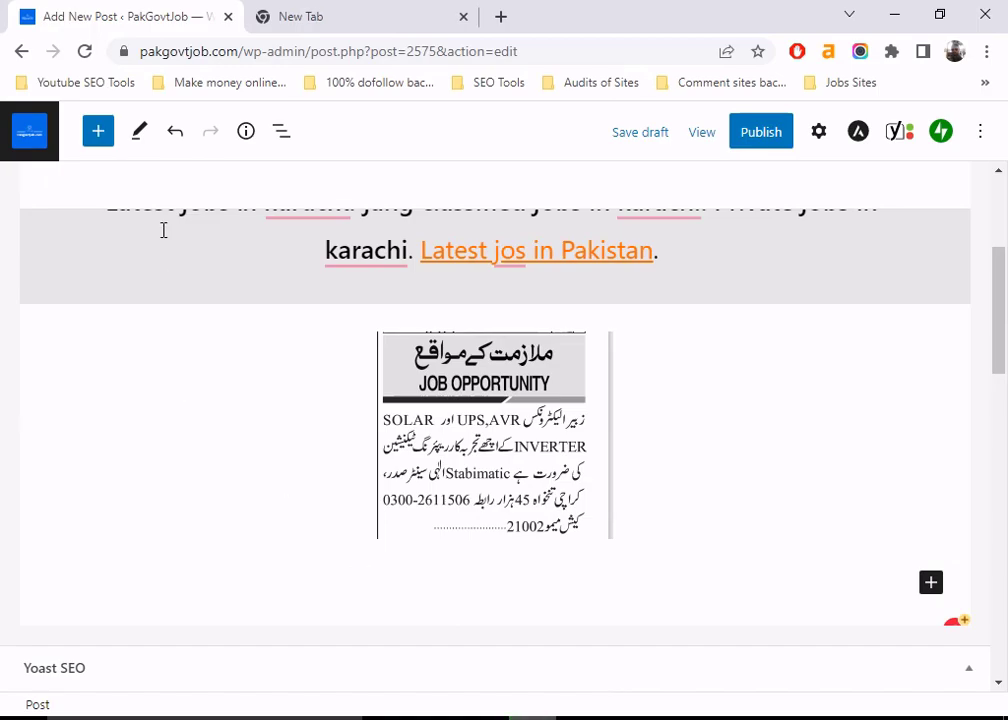
{"action": "left_click", "coordinate": [100, 133]}
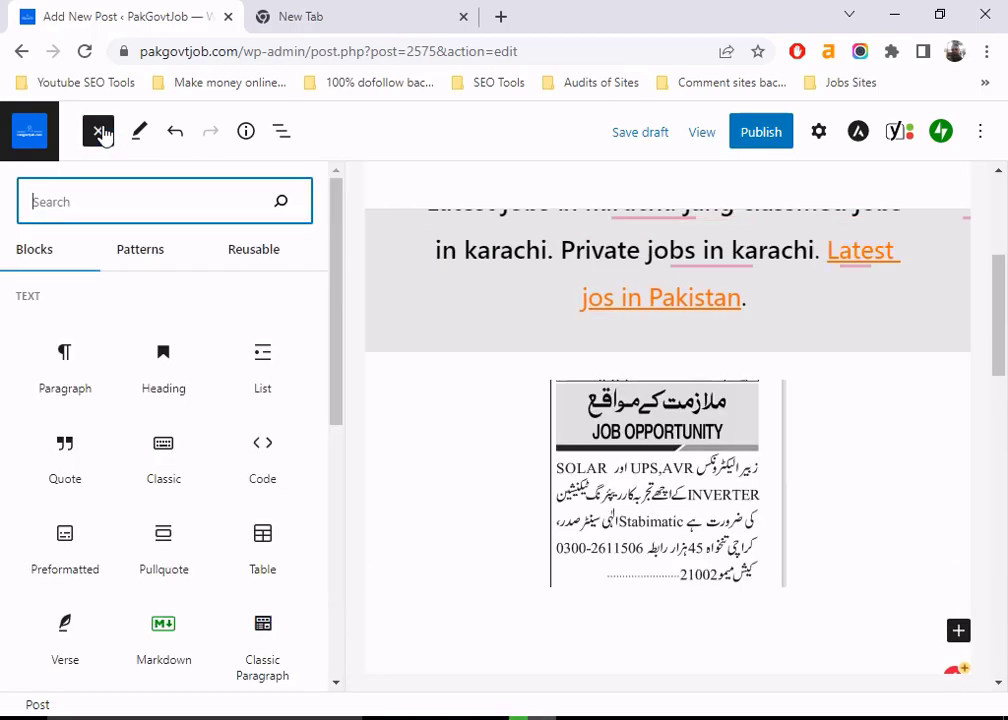
{"action": "type", "text": "c"}
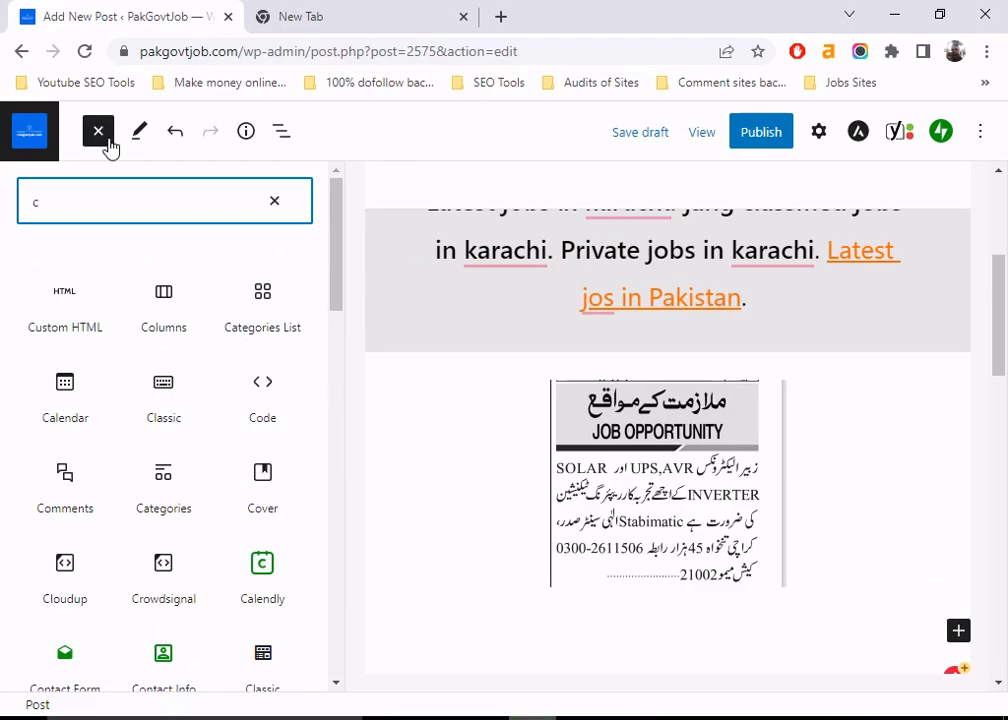
{"action": "type", "text": "ov"}
{"action": "mouse_move", "coordinate": [65, 303]}
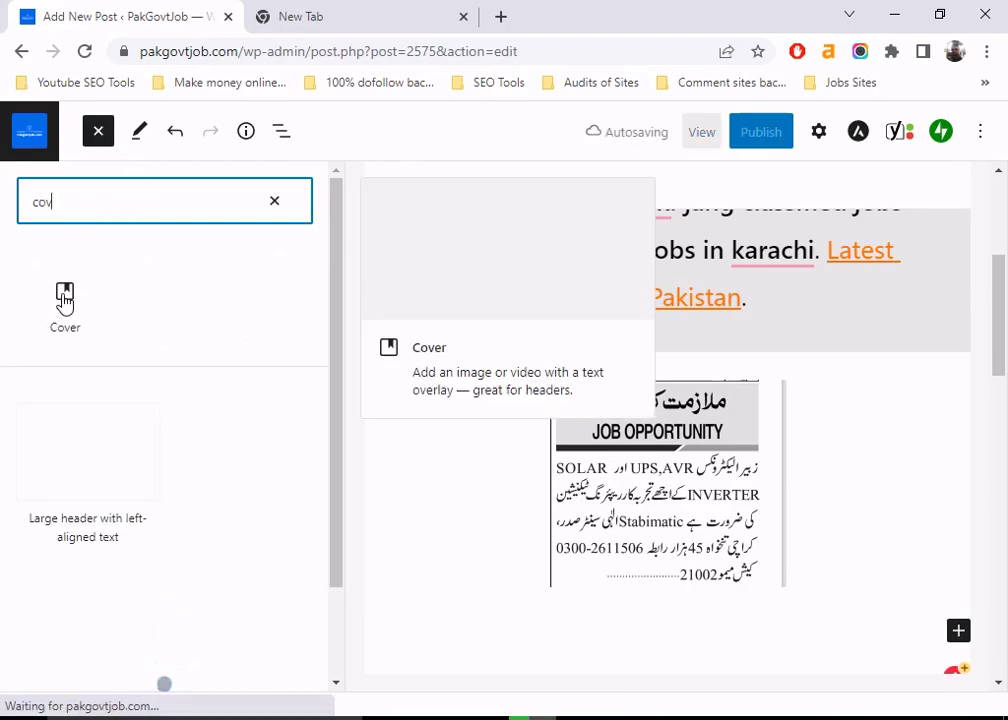
{"action": "left_click", "coordinate": [65, 300]}
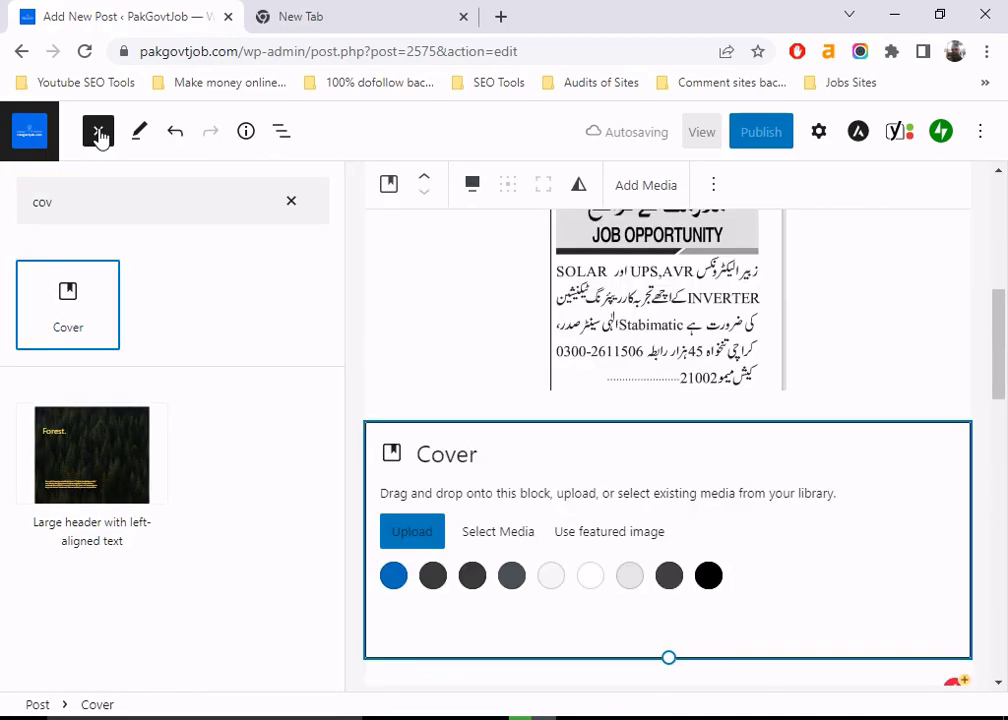
{"action": "left_click", "coordinate": [98, 133]}
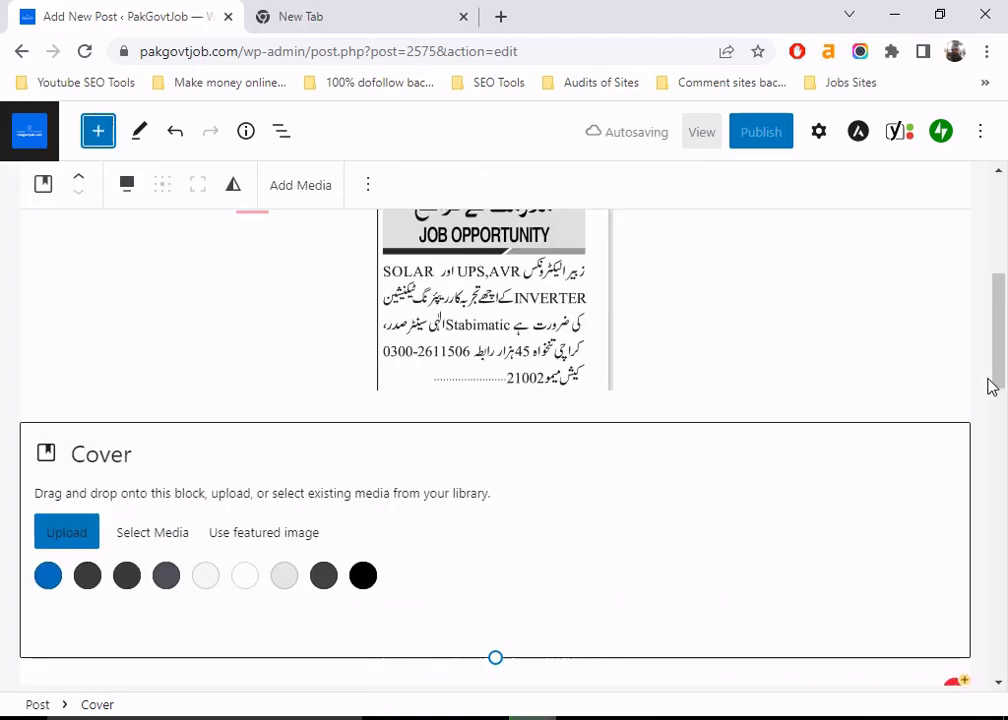
- Fill the Cover block with the Media Library image Jang-ePaper-28-August-2022-Jang-Karachi-Newspaper-Urdu-Newspaper-Pakistan-News-Page-page8-3.png
{"action": "left_click", "coordinate": [164, 541]}
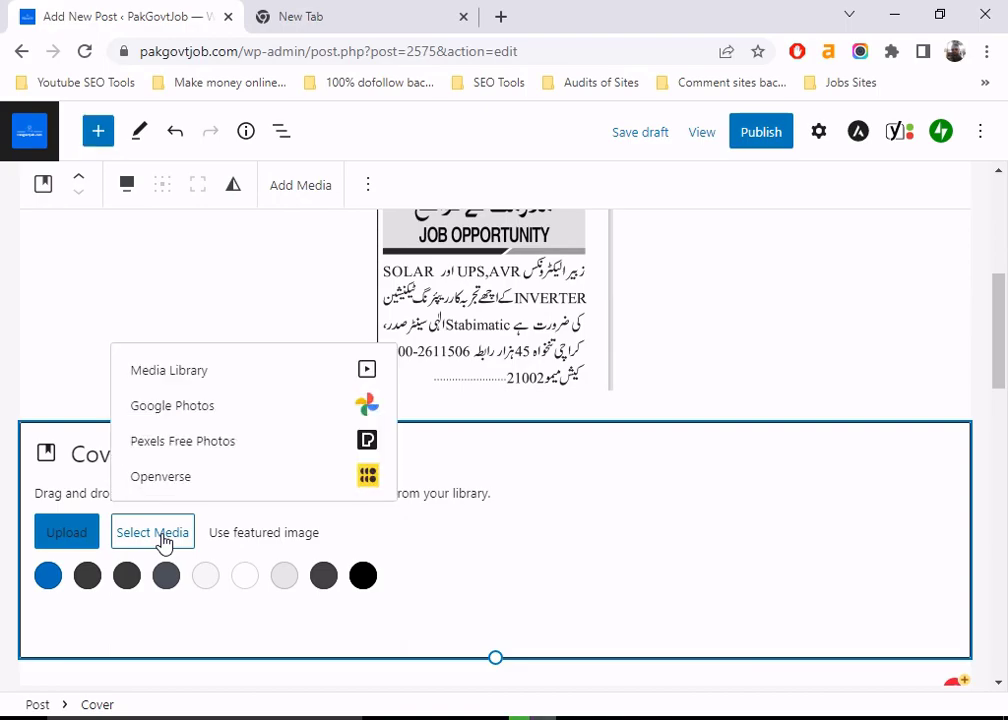
{"action": "left_click", "coordinate": [170, 373]}
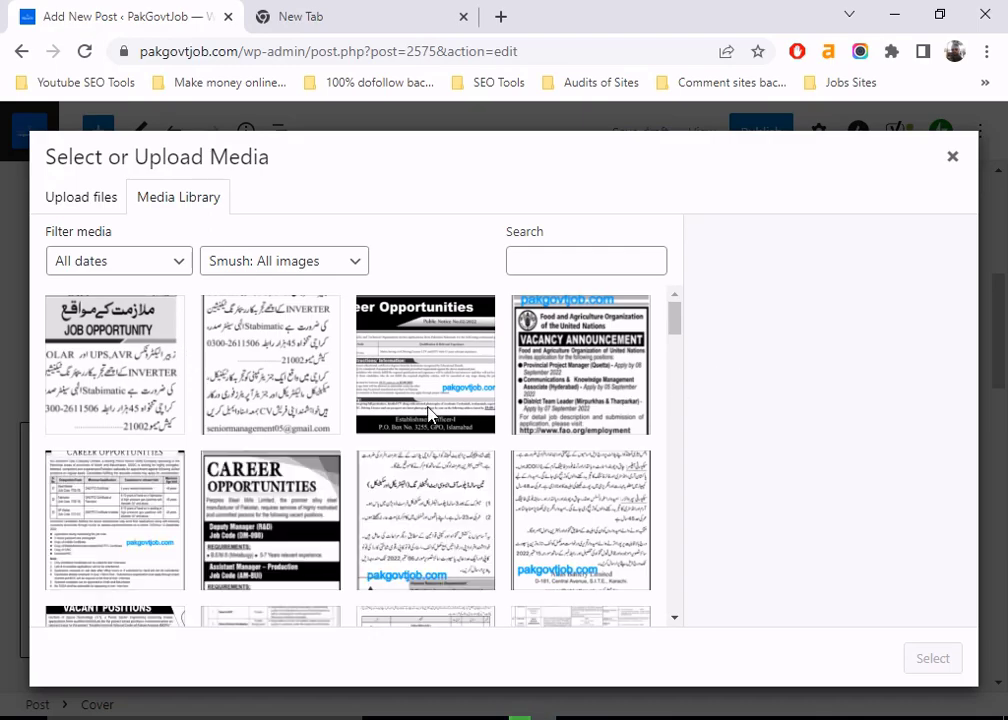
{"action": "scroll", "coordinate": [408, 413], "scroll_direction": "down", "scroll_amount": 5}
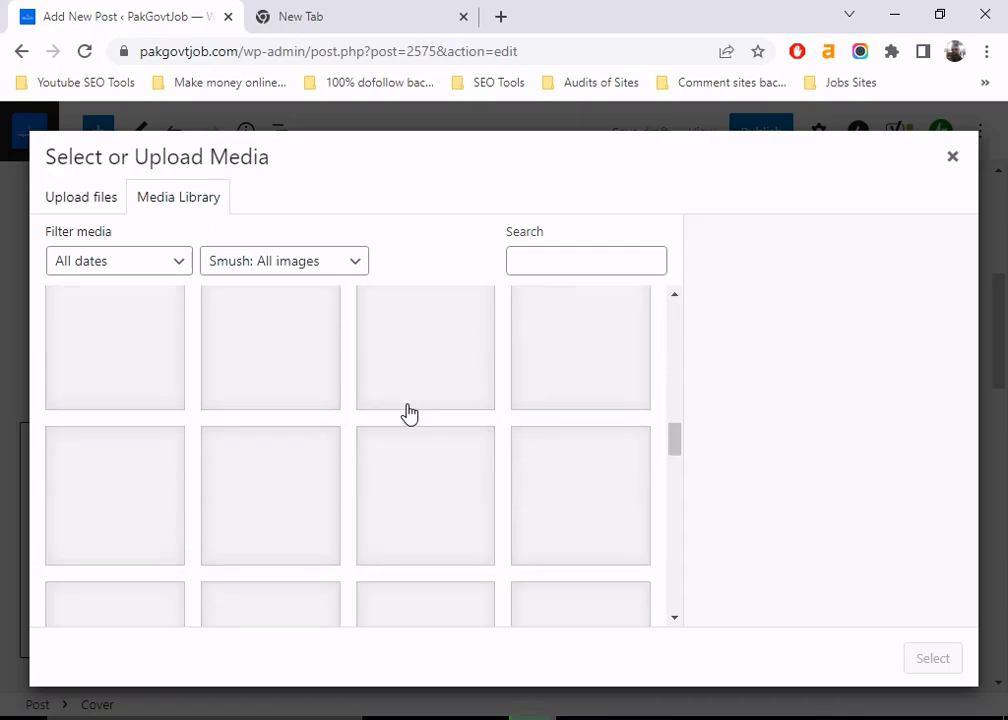
{"action": "scroll", "coordinate": [400, 420], "scroll_direction": "down", "scroll_amount": 1}
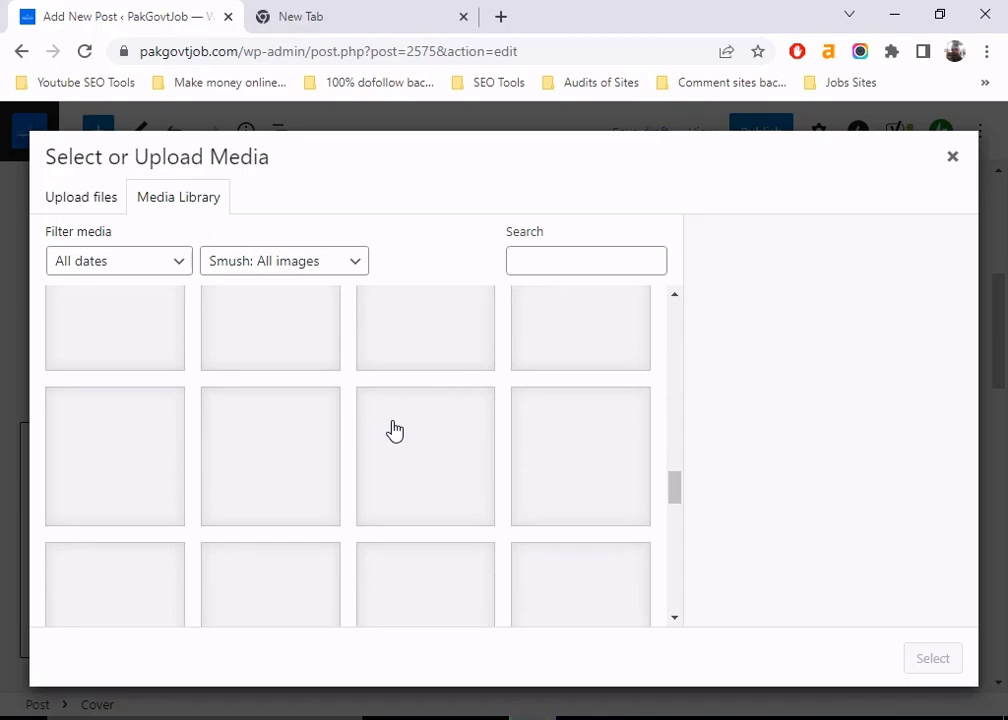
{"action": "scroll", "coordinate": [395, 430], "scroll_direction": "up", "scroll_amount": 5}
{"action": "scroll", "coordinate": [392, 430], "scroll_direction": "up", "scroll_amount": 3}
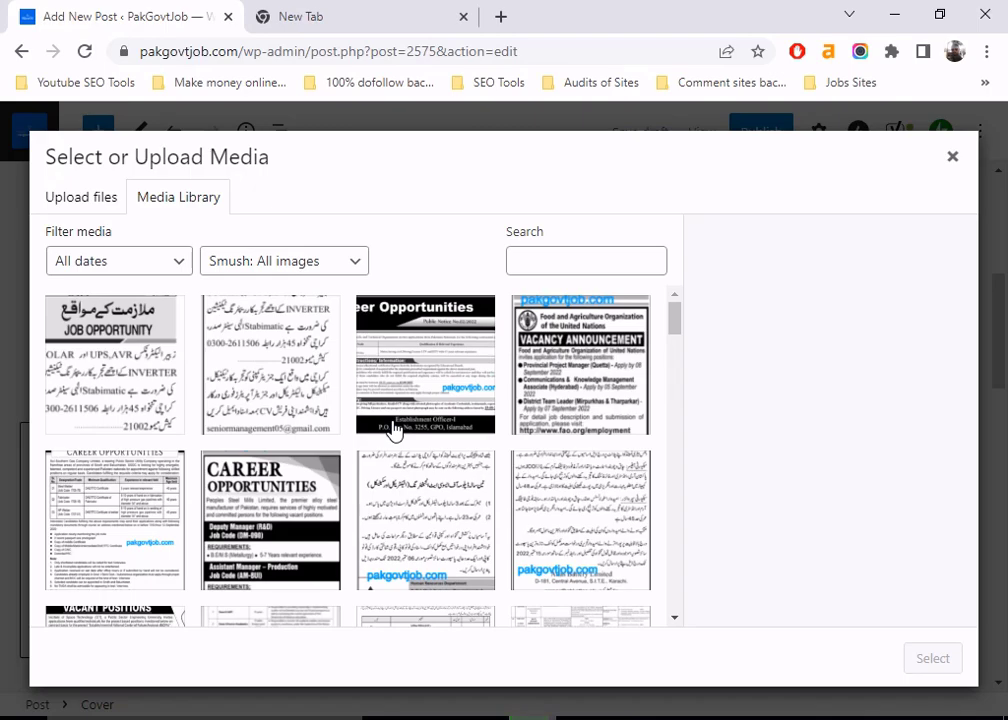
{"action": "left_click", "coordinate": [425, 338]}
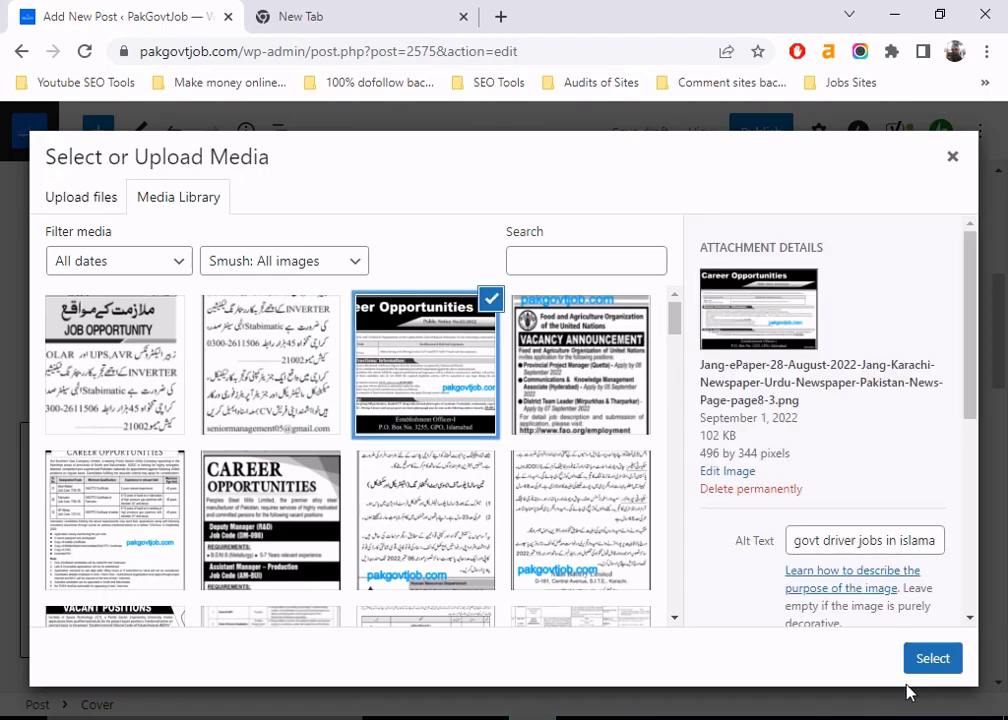
{"action": "left_click", "coordinate": [931, 659]}
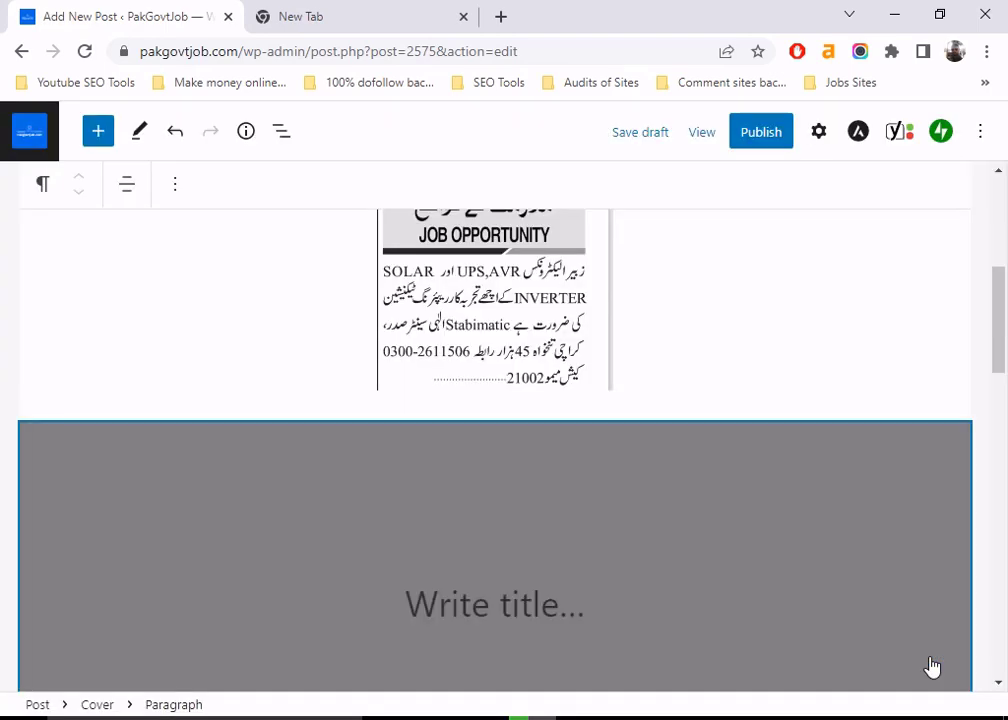
- Write "Pakgovtjob" as the title text on the cover image
{"action": "scroll", "coordinate": [521, 582], "scroll_direction": "down", "scroll_amount": 1}
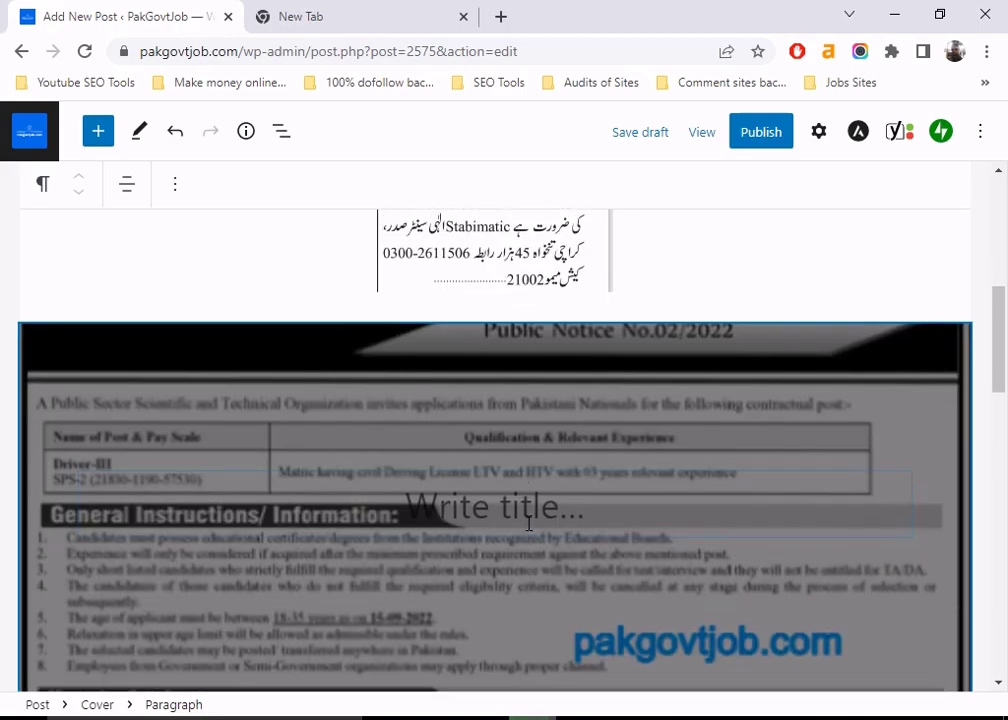
{"action": "left_click", "coordinate": [514, 505]}
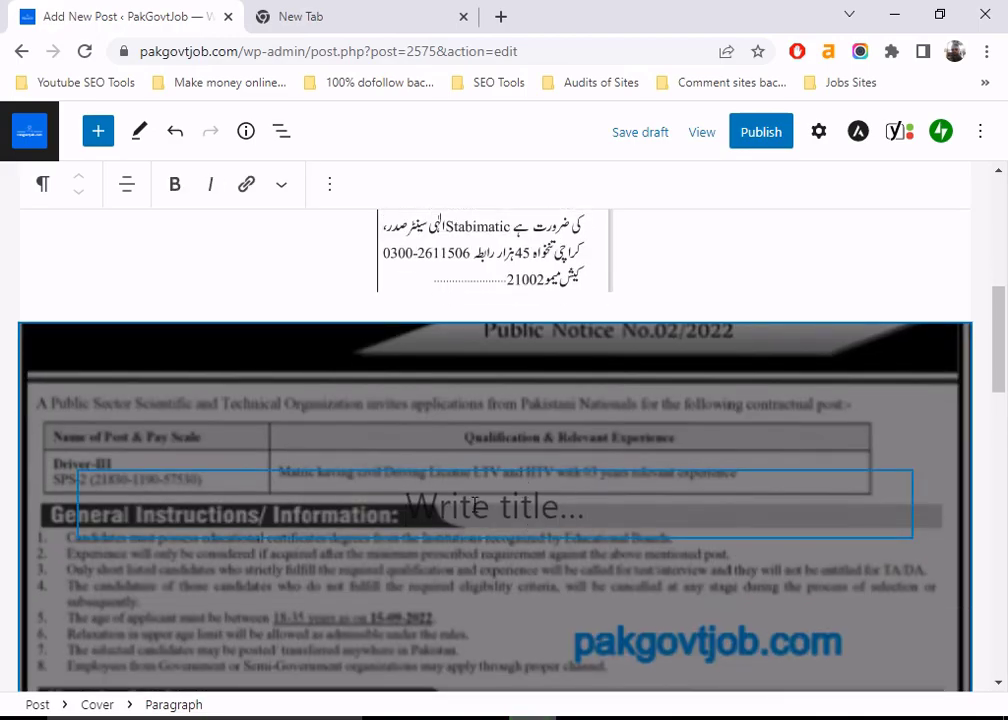
{"action": "type", "text": "Pakg"}
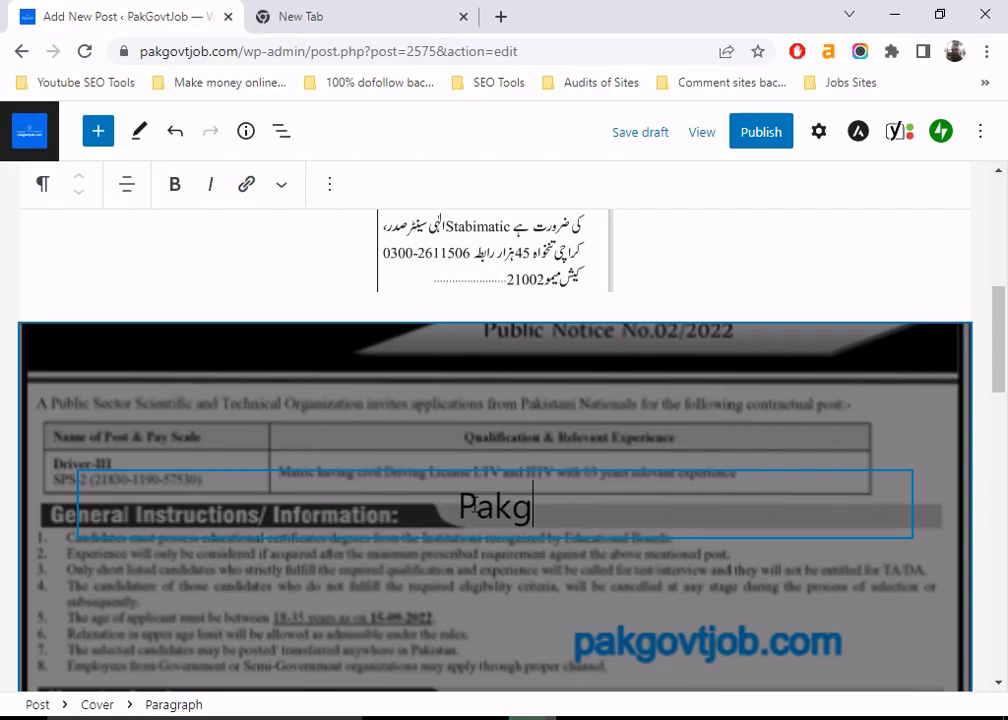
{"action": "type", "text": "ovrt"}
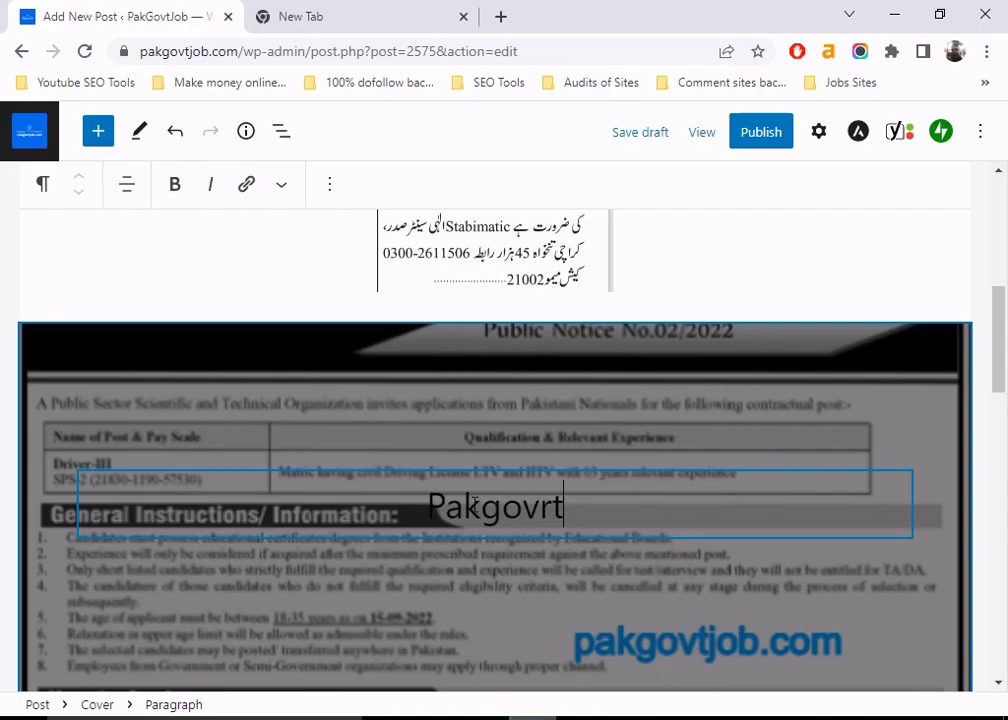
{"action": "key", "text": "BackSpace"}
{"action": "key", "text": "BackSpace"}
{"action": "type", "text": "t"}
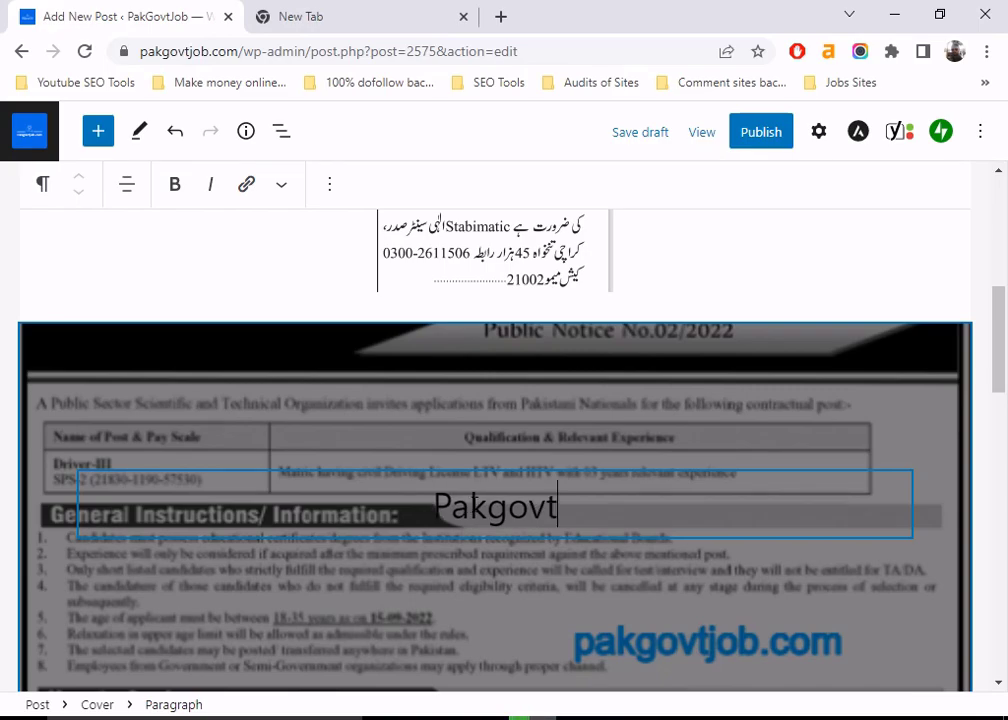
{"action": "type", "text": "job"}
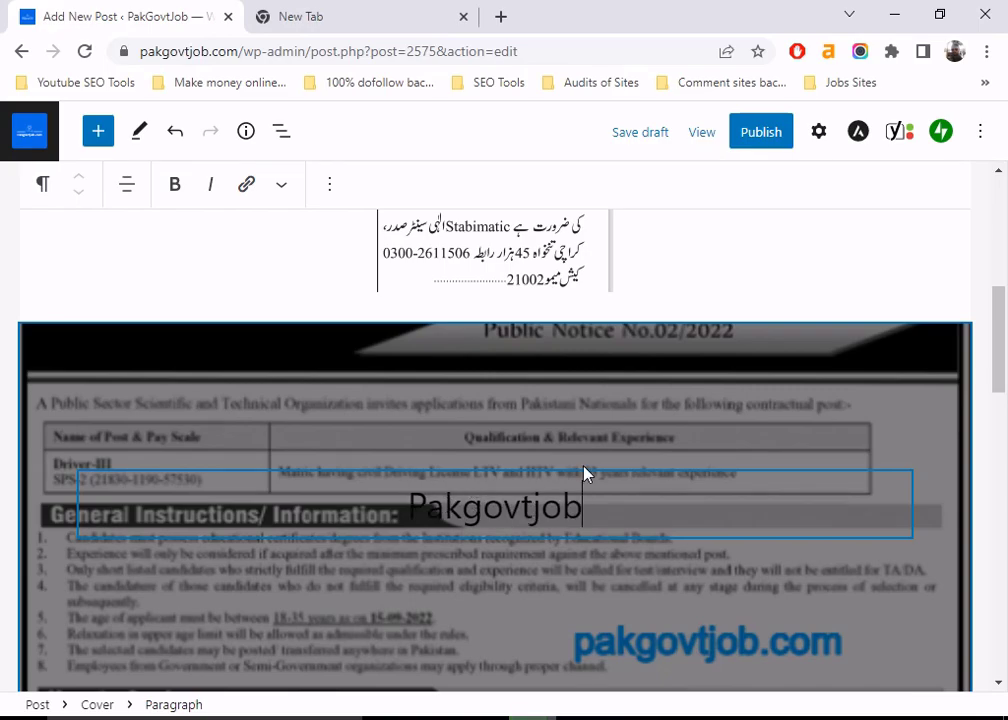
- Move the whole Cover block up past the job ad image and above the introductory paragraph
{"action": "scroll", "coordinate": [763, 490], "scroll_direction": "down", "scroll_amount": 2}
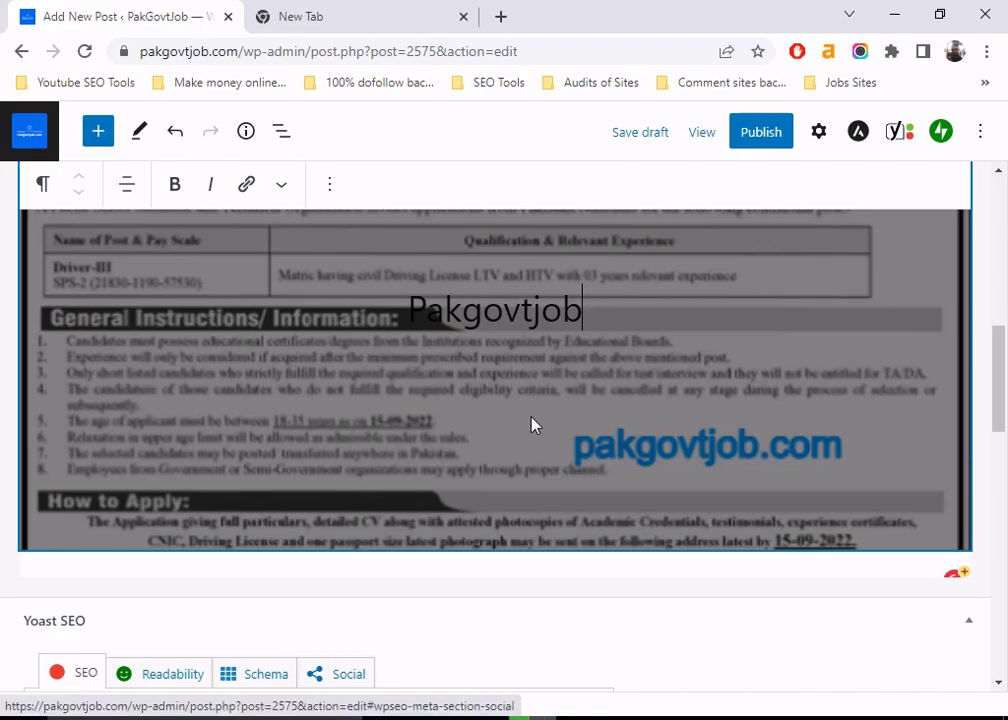
{"action": "left_click", "coordinate": [196, 403]}
{"action": "scroll", "coordinate": [416, 356], "scroll_direction": "up", "scroll_amount": 3}
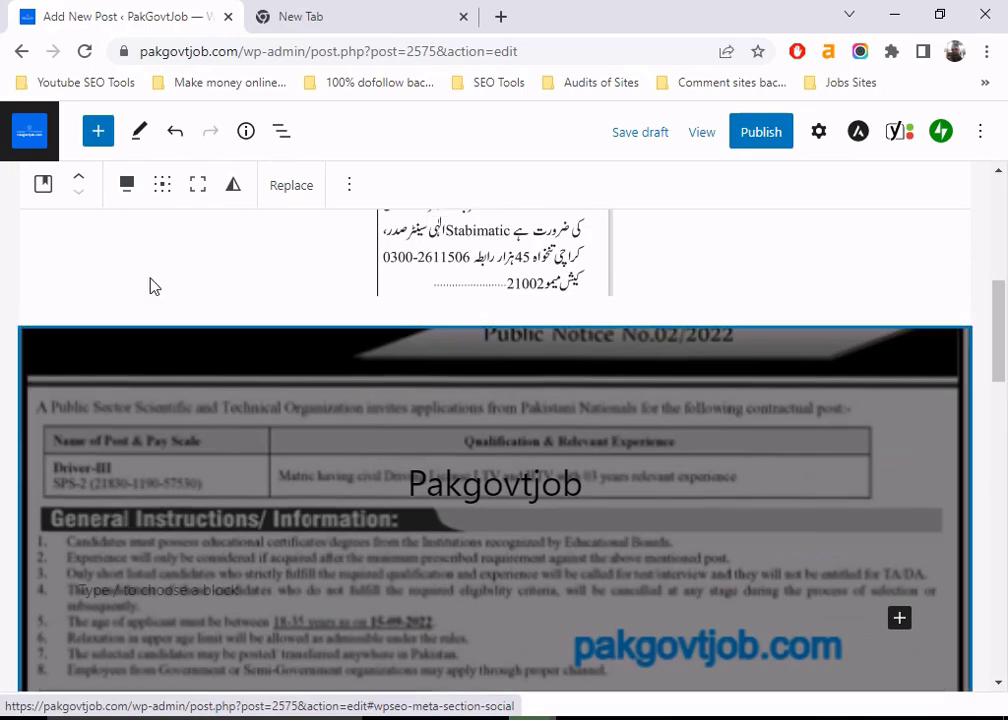
{"action": "left_click", "coordinate": [77, 186]}
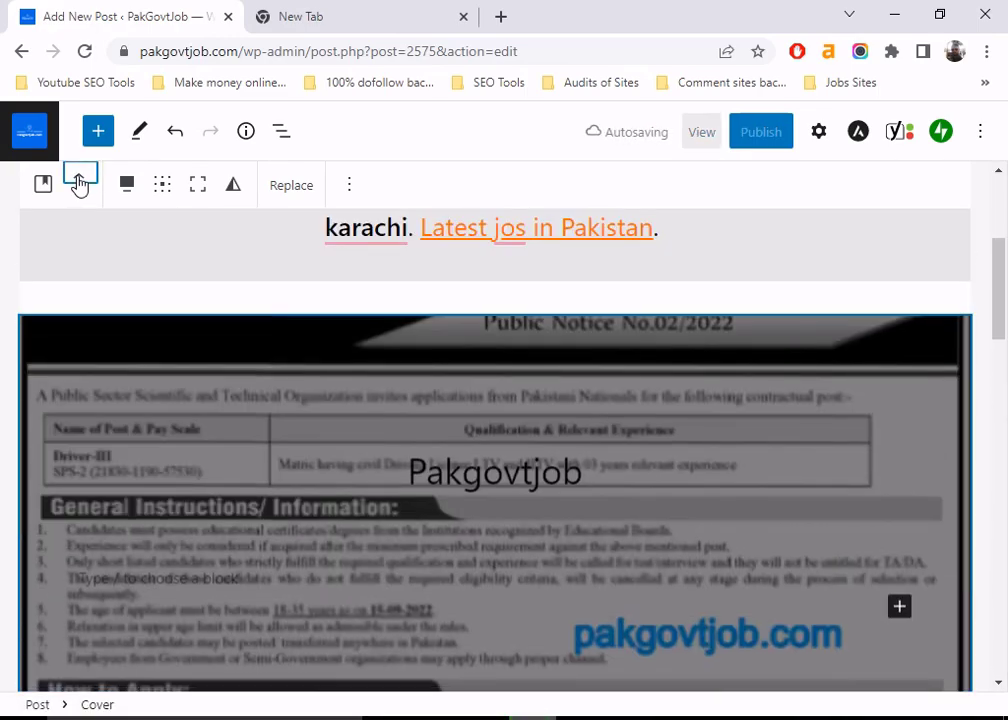
{"action": "left_click", "coordinate": [79, 185]}
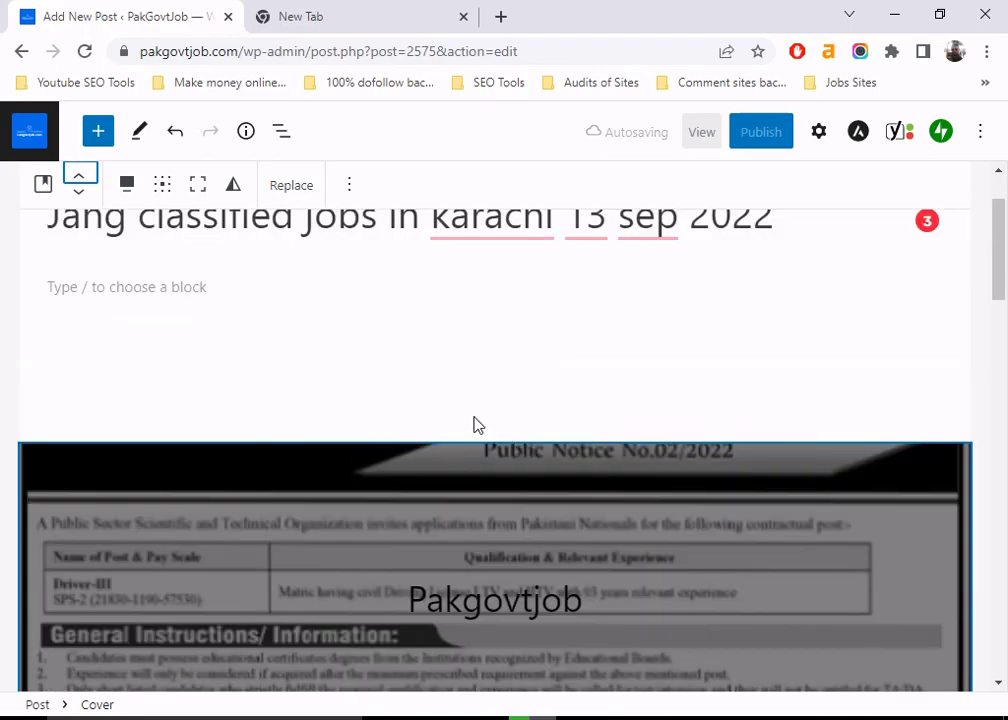
{"action": "left_click", "coordinate": [80, 179]}
- Review the reordered post content and the Facebook and Twitter preview settings in Yoast SEO
{"action": "scroll", "coordinate": [360, 320], "scroll_direction": "down", "scroll_amount": 1}
{"action": "scroll", "coordinate": [353, 322], "scroll_direction": "up", "scroll_amount": 1}
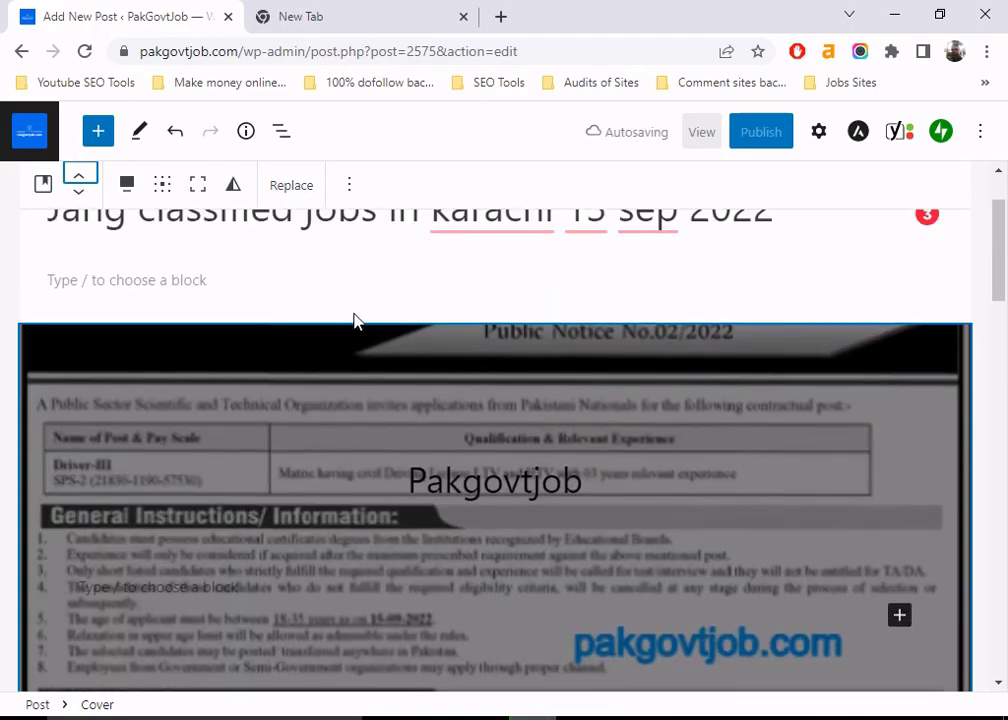
{"action": "scroll", "coordinate": [603, 340], "scroll_direction": "down", "scroll_amount": 5}
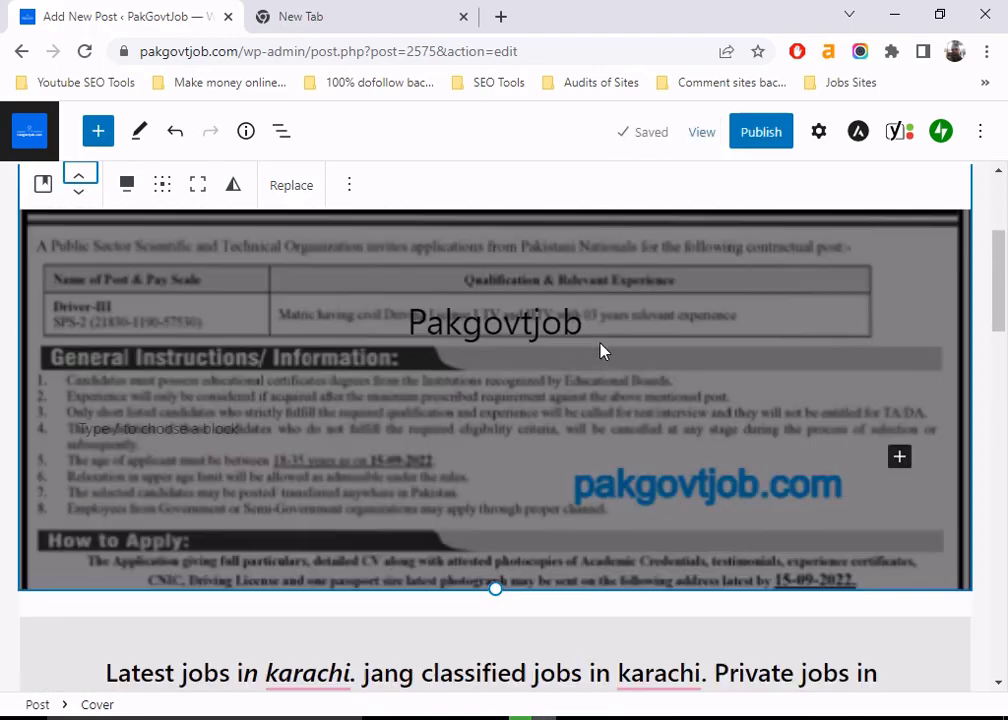
{"action": "scroll", "coordinate": [586, 349], "scroll_direction": "down", "scroll_amount": 4}
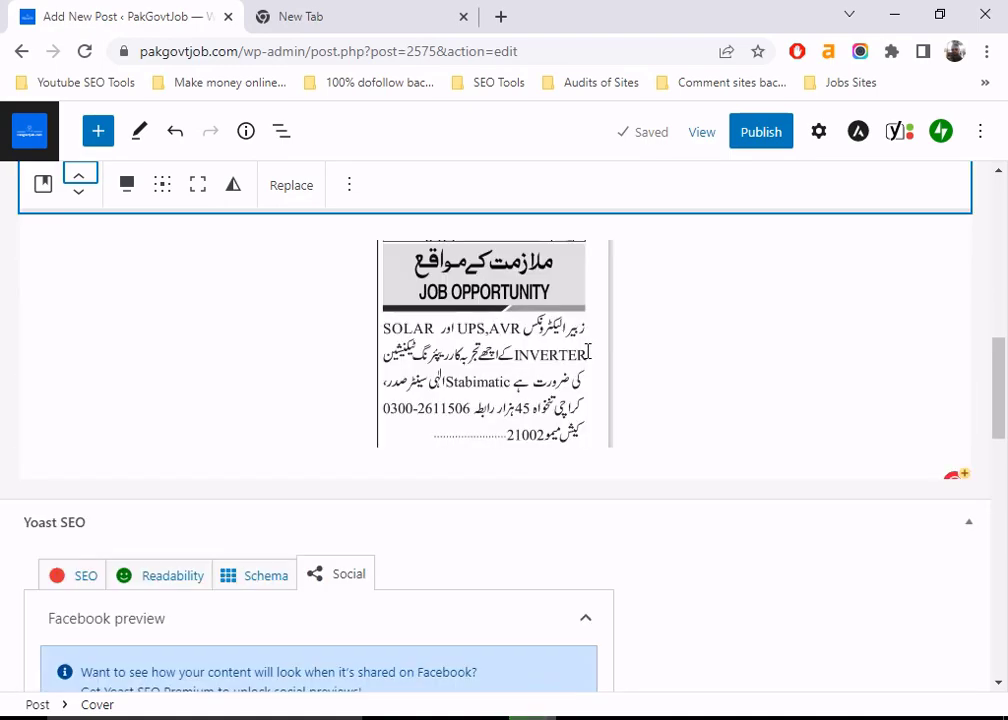
{"action": "scroll", "coordinate": [330, 400], "scroll_direction": "down", "scroll_amount": 4}
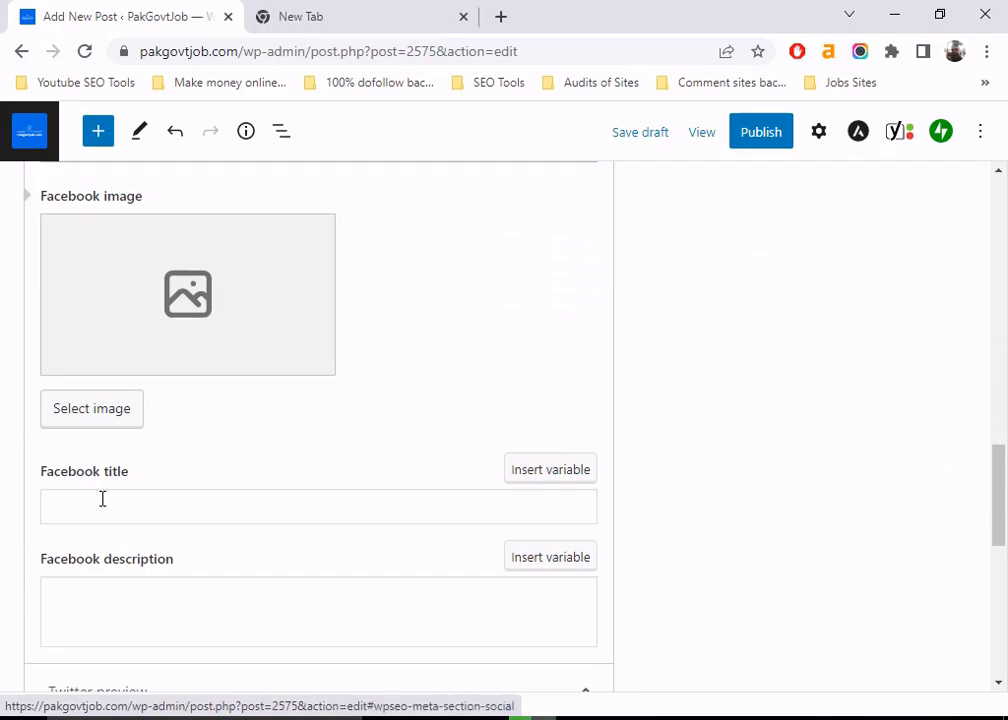
{"action": "scroll", "coordinate": [200, 512], "scroll_direction": "down", "scroll_amount": 1}
{"action": "scroll", "coordinate": [205, 515], "scroll_direction": "up", "scroll_amount": 12}
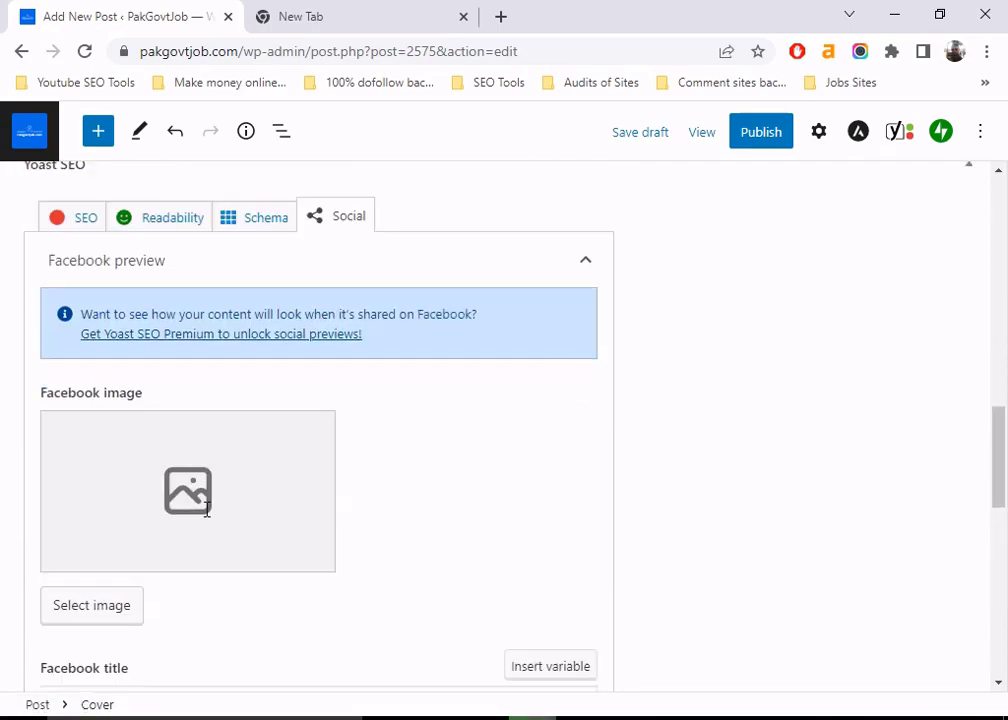
{"action": "scroll", "coordinate": [252, 508], "scroll_direction": "down", "scroll_amount": 10}
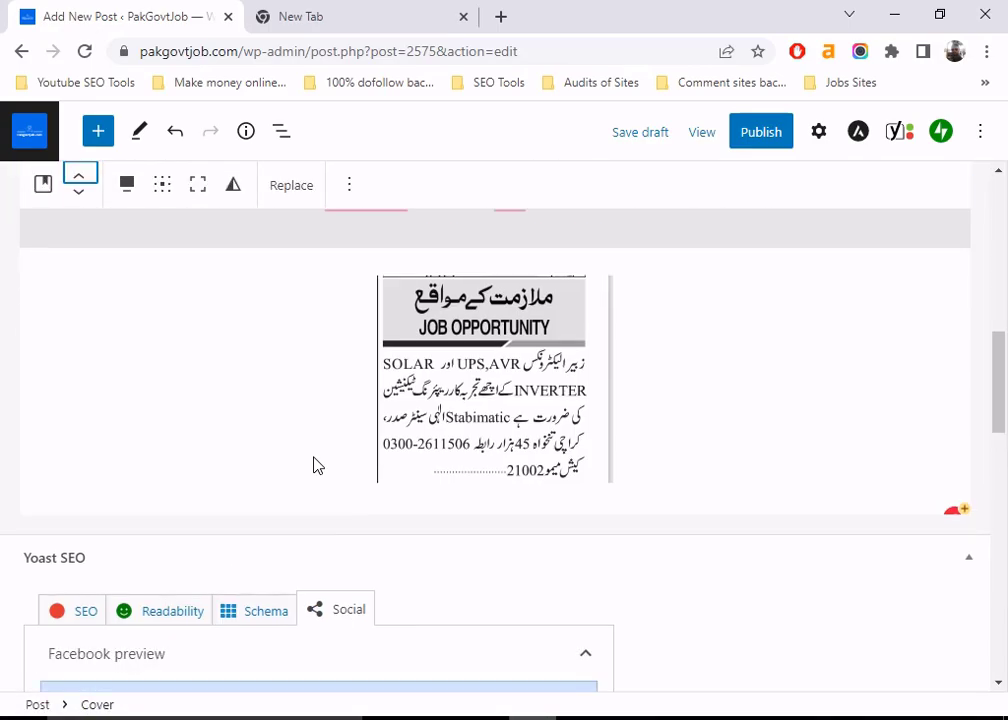
{"action": "scroll", "coordinate": [260, 487], "scroll_direction": "down", "scroll_amount": 9}
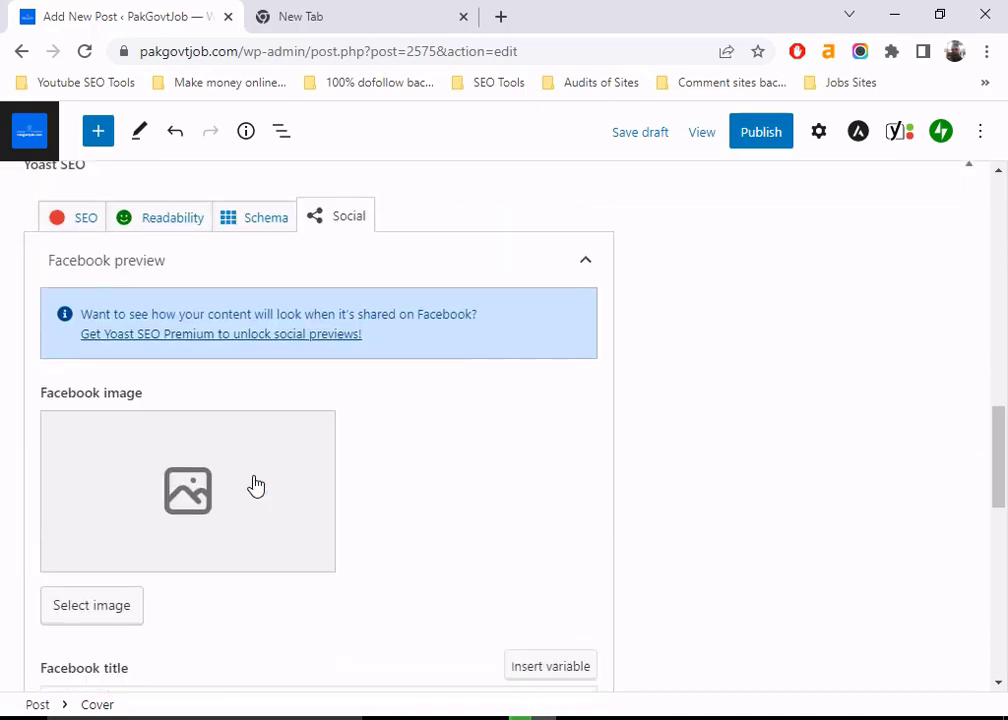
{"action": "scroll", "coordinate": [259, 491], "scroll_direction": "down", "scroll_amount": 2}
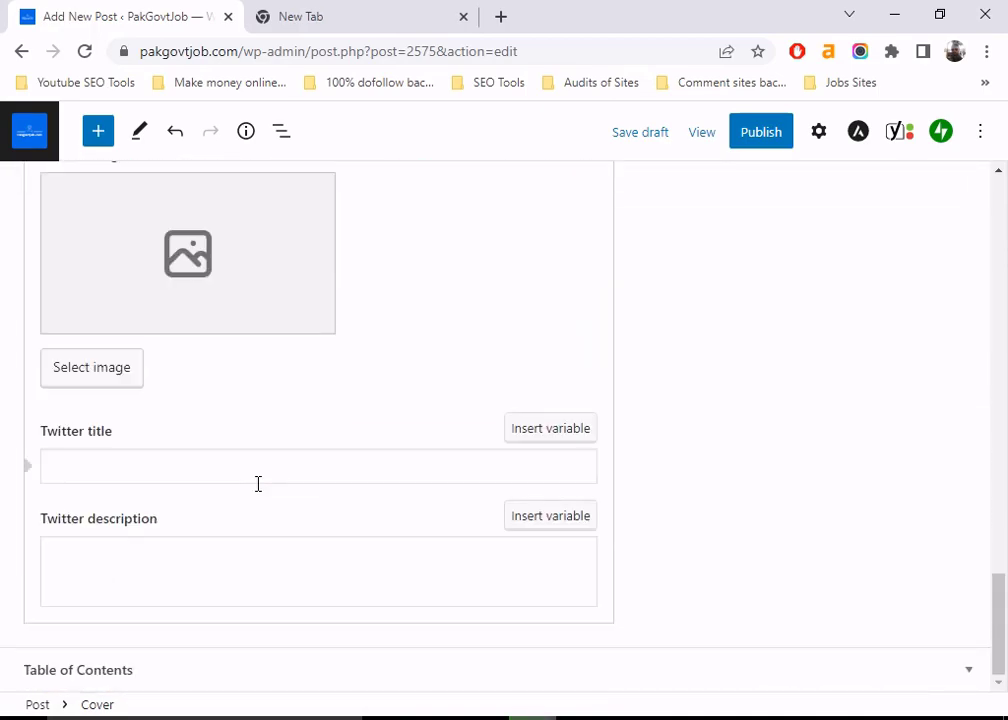
{"action": "scroll", "coordinate": [340, 475], "scroll_direction": "up", "scroll_amount": 9}
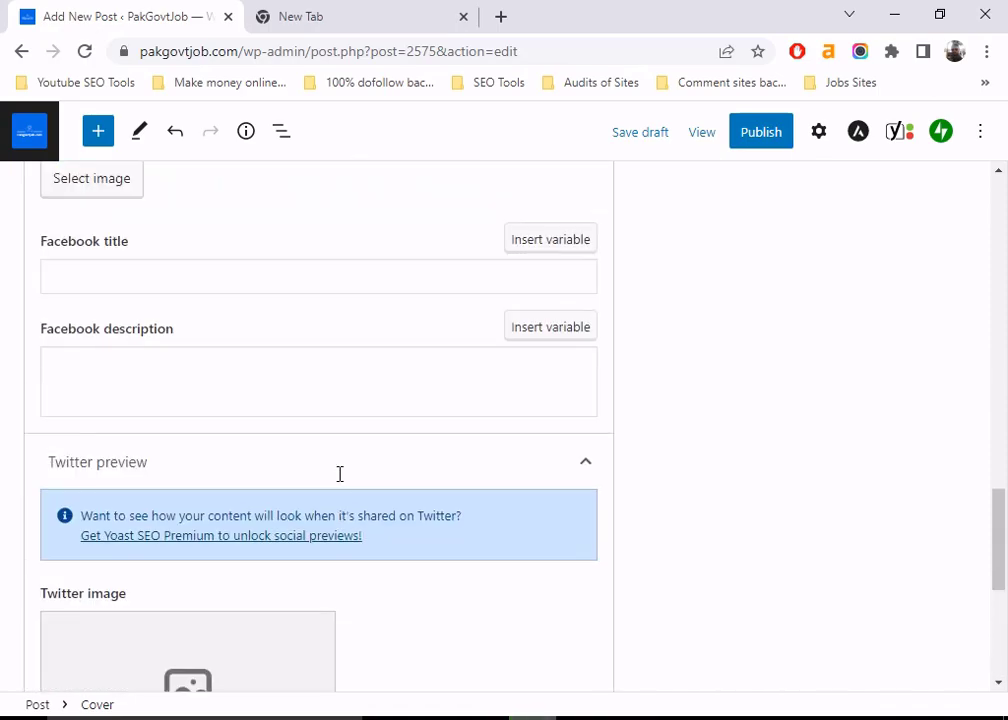
{"action": "scroll", "coordinate": [340, 478], "scroll_direction": "up", "scroll_amount": 6}
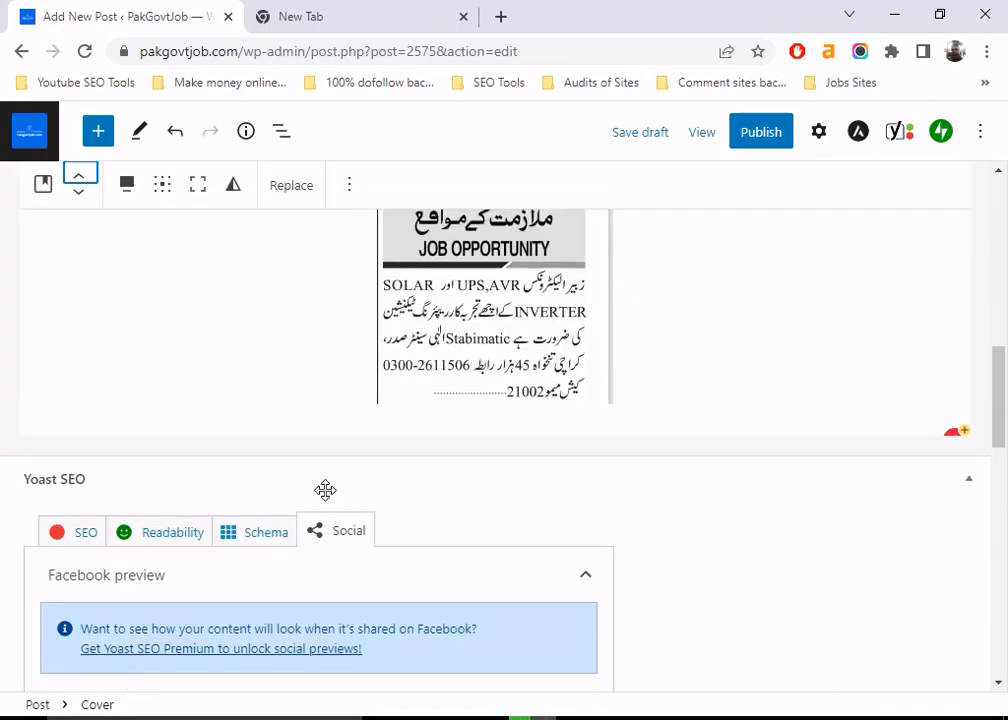
- Set the Yoast SEO focus keyphrase to "jang classified jobs" with its spelling corrected, and copy the whole keyphrase
{"action": "left_click", "coordinate": [97, 538]}
{"action": "scroll", "coordinate": [106, 477], "scroll_direction": "down", "scroll_amount": 2}
{"action": "left_click", "coordinate": [99, 406]}
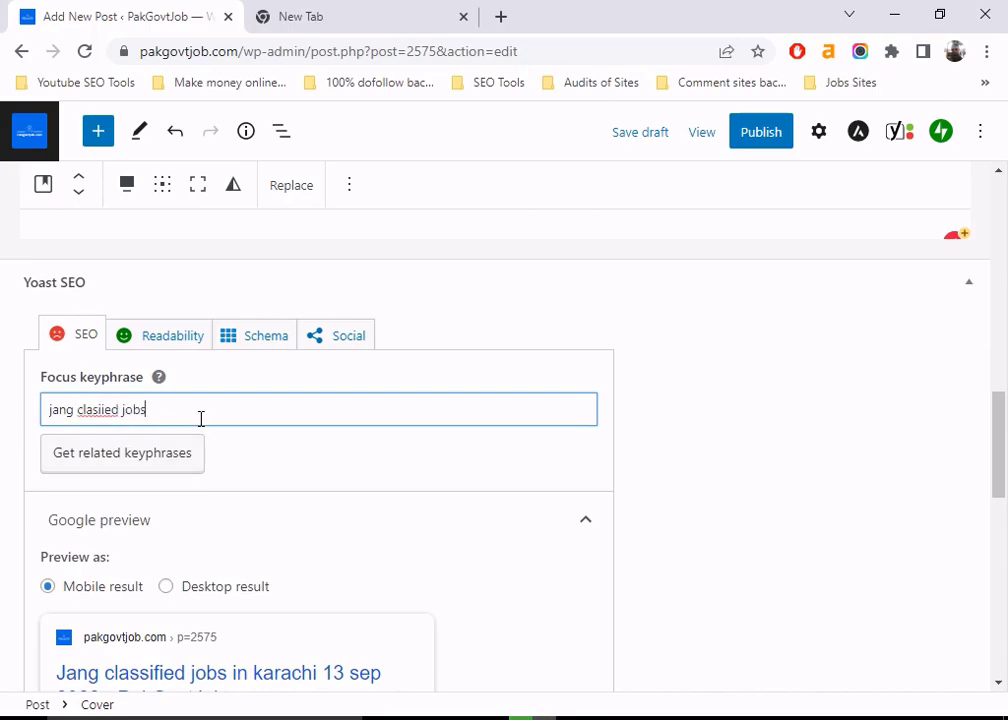
{"action": "double_click", "coordinate": [107, 410]}
{"action": "right_click", "coordinate": [108, 401]}
{"action": "left_click", "coordinate": [175, 63]}
{"action": "left_click", "coordinate": [192, 408]}
{"action": "triple_click", "coordinate": [192, 408]}
{"action": "key", "text": "ctrl+c"}
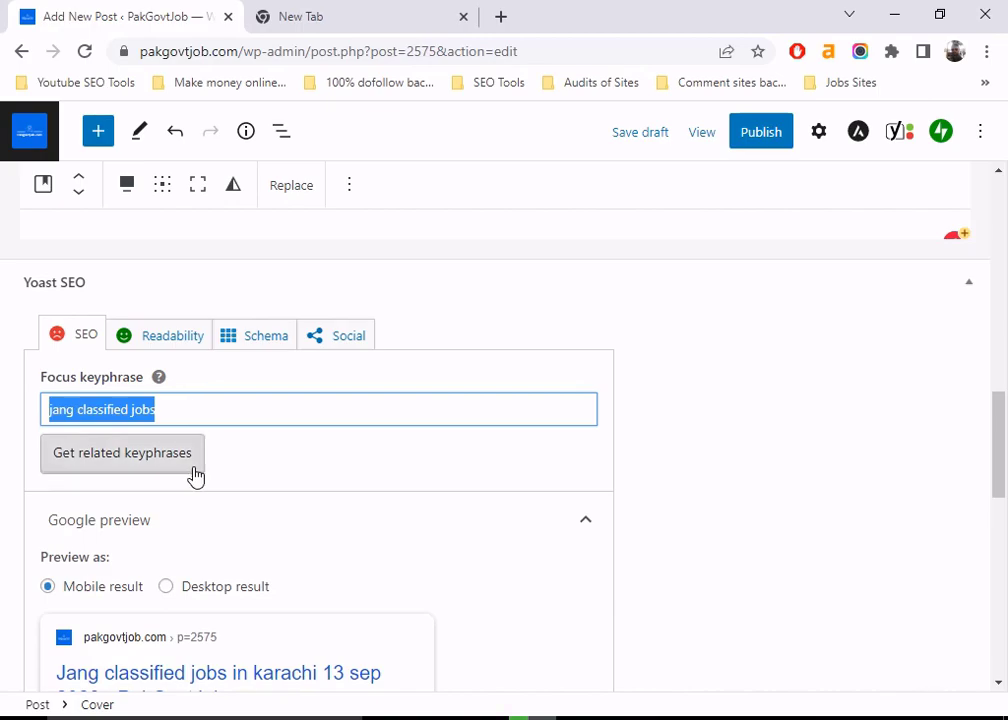
- Paste the copied keyphrase "jang classified jobs" into both the slug and the meta description of the Yoast SEO settings
{"action": "scroll", "coordinate": [196, 479], "scroll_direction": "down", "scroll_amount": 3}
{"action": "scroll", "coordinate": [198, 483], "scroll_direction": "down", "scroll_amount": 2}
{"action": "left_click", "coordinate": [100, 487]}
{"action": "key", "text": "ctrl+v"}
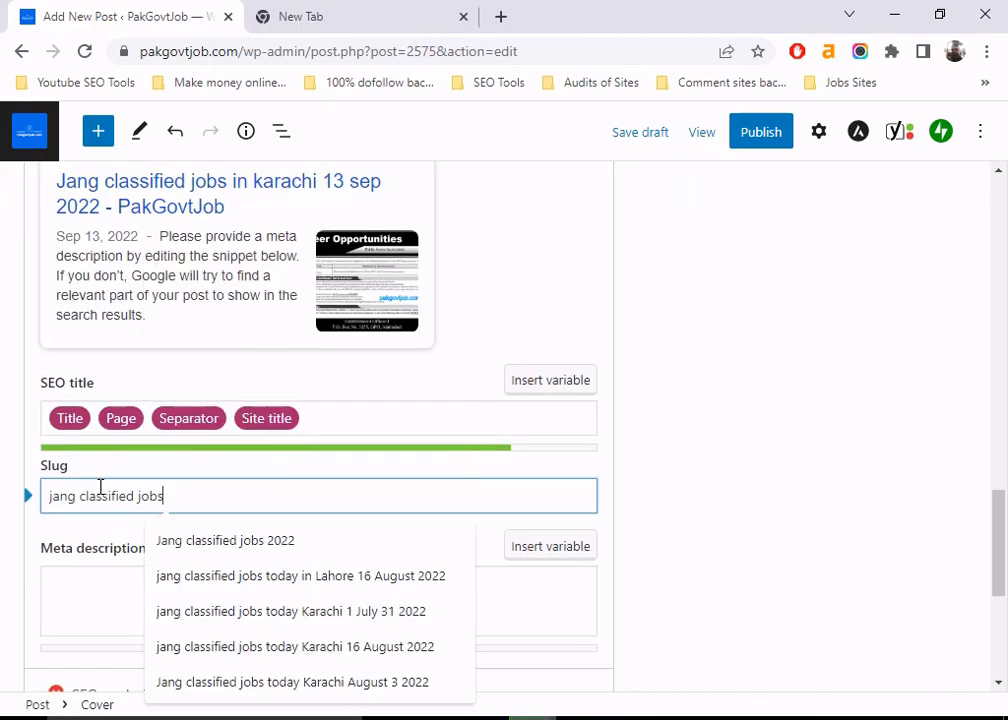
{"action": "left_click", "coordinate": [87, 611]}
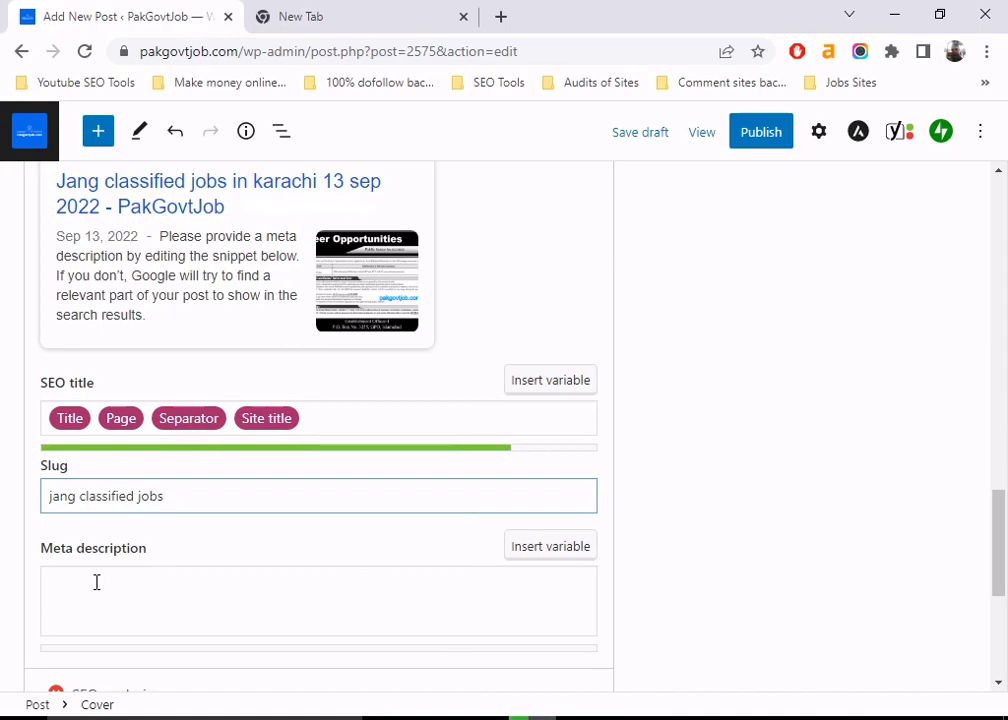
{"action": "left_click", "coordinate": [97, 582]}
{"action": "key", "text": "ctrl+v"}
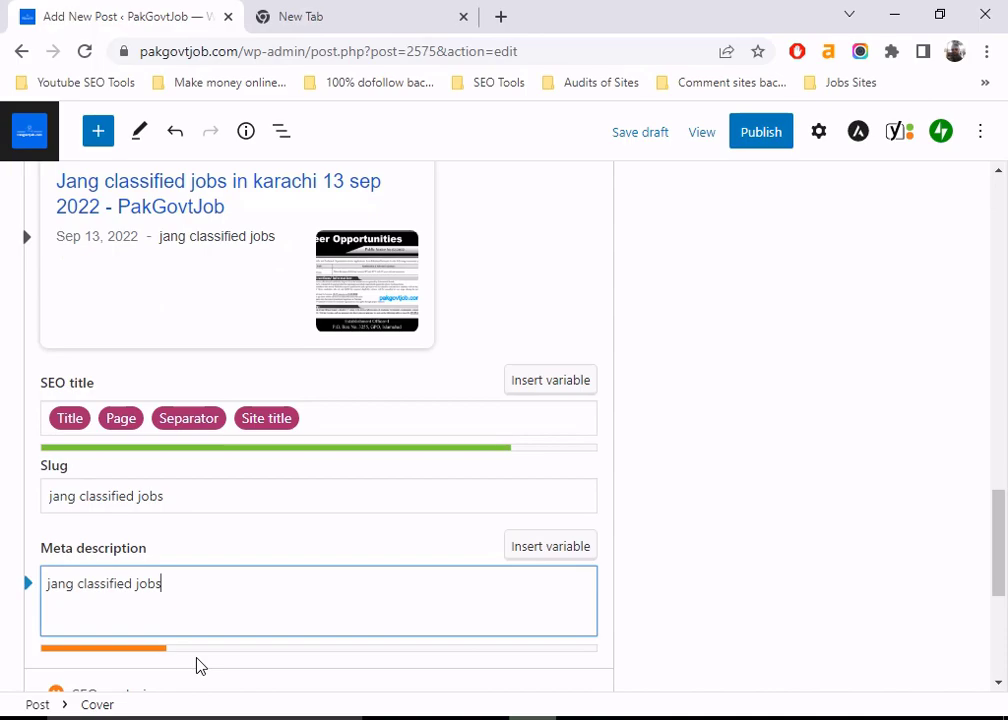
{"action": "type", "text": "."}
- Review the post title and the cover image at the beginning of the post
{"action": "scroll", "coordinate": [218, 506], "scroll_direction": "up", "scroll_amount": 6}
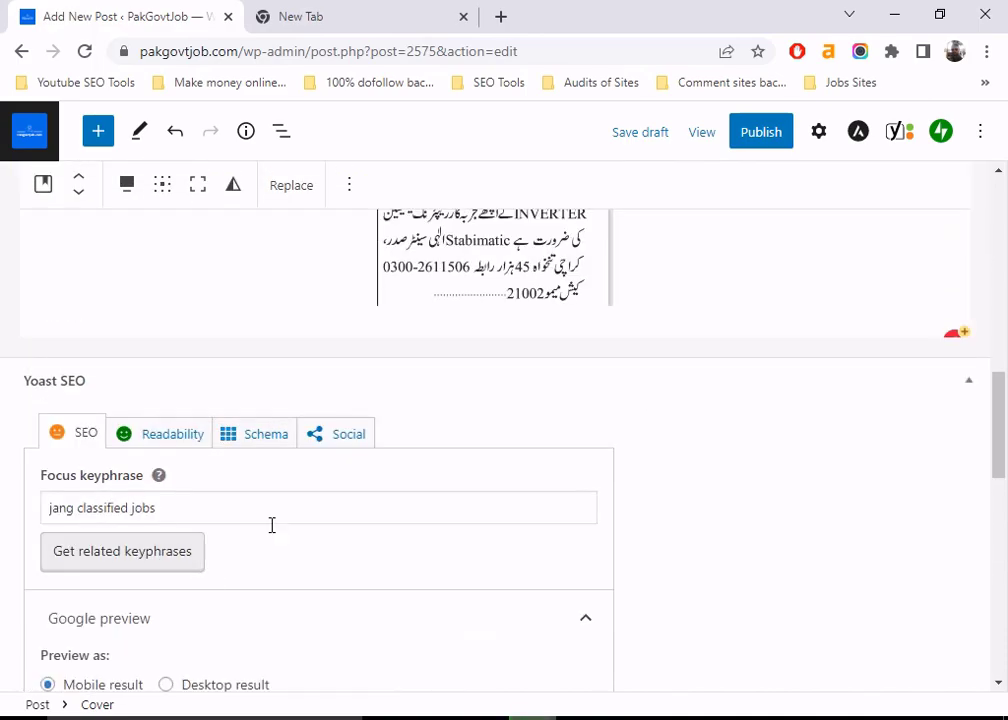
{"action": "scroll", "coordinate": [340, 524], "scroll_direction": "up", "scroll_amount": 10}
{"action": "scroll", "coordinate": [312, 561], "scroll_direction": "up", "scroll_amount": 1}
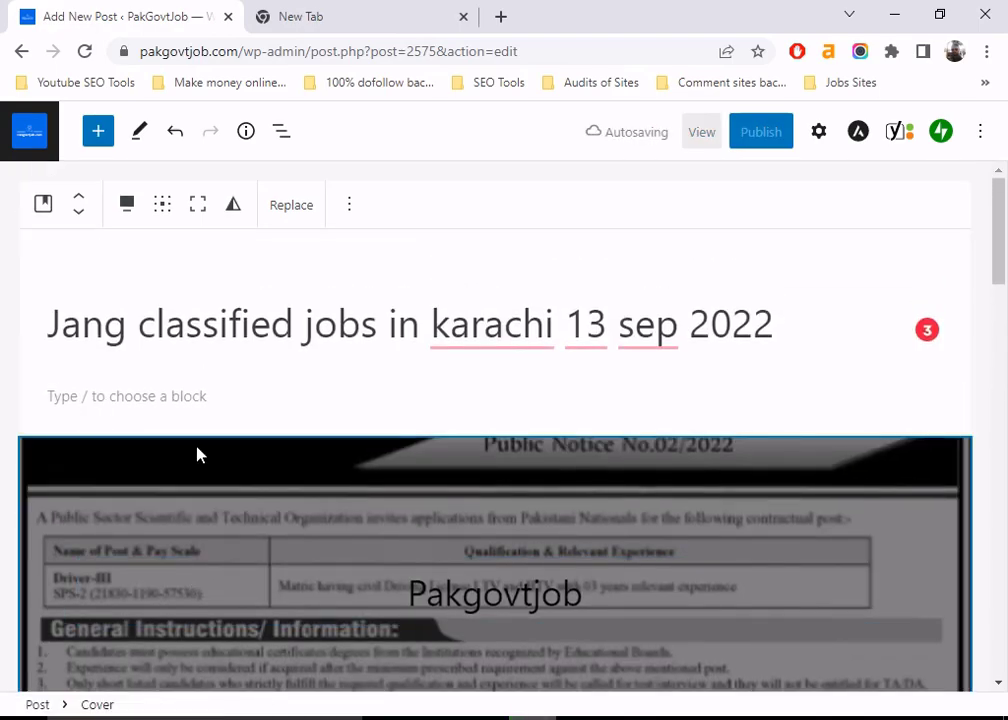
{"action": "scroll", "coordinate": [243, 529], "scroll_direction": "down", "scroll_amount": 2}
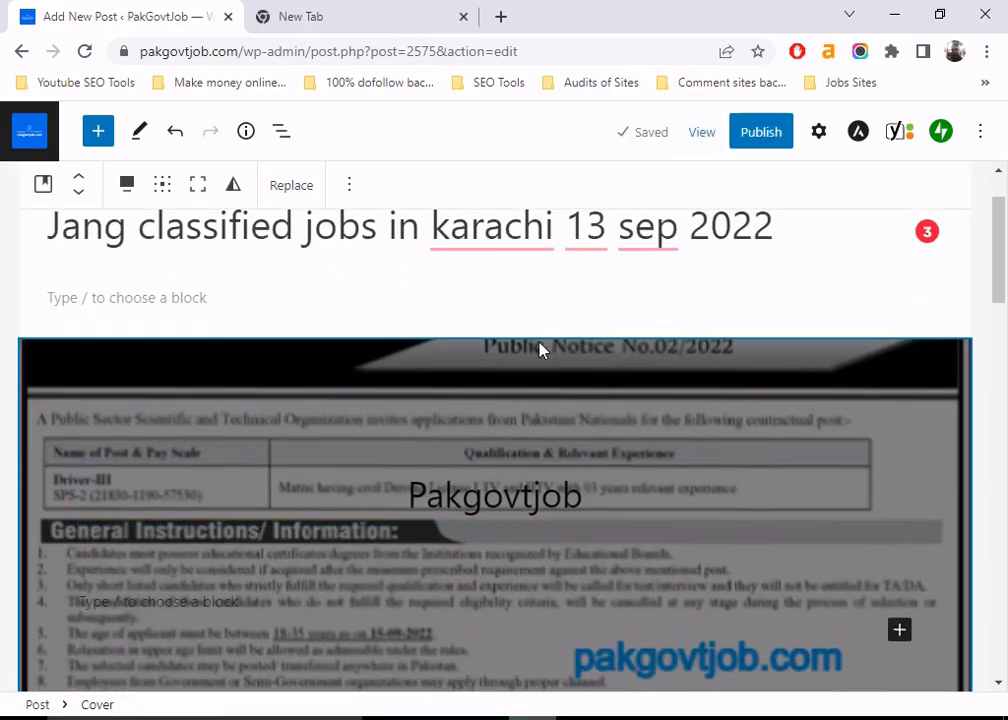
{"action": "scroll", "coordinate": [70, 333], "scroll_direction": "up", "scroll_amount": 2}
{"action": "left_click", "coordinate": [67, 322]}
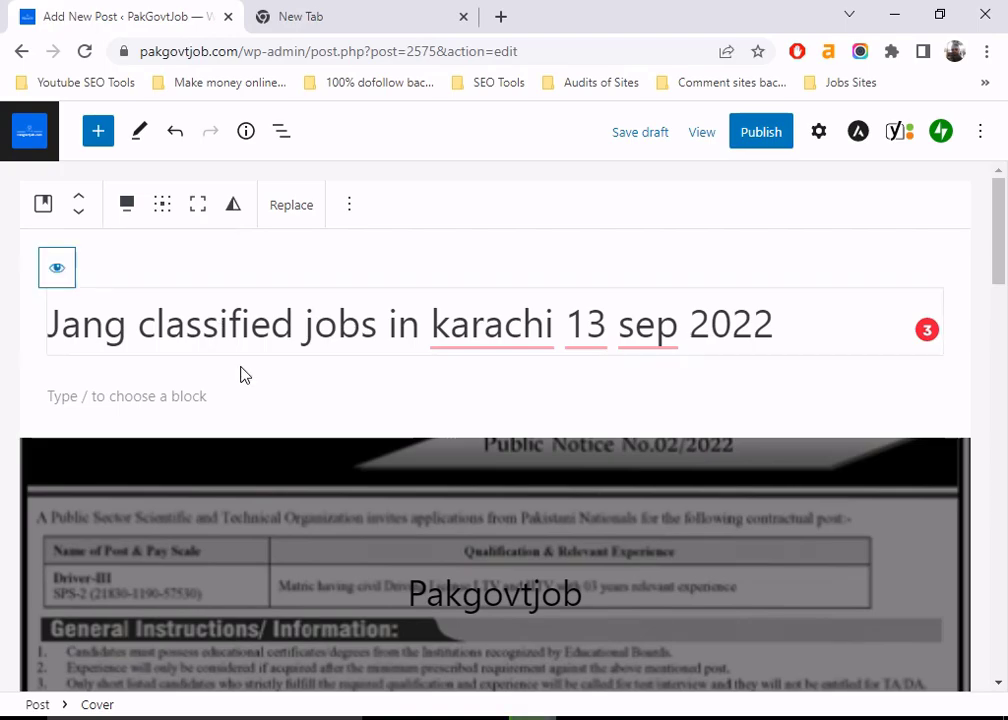
- Insert a Latest Posts block below the job ad image at the end of the post
{"action": "scroll", "coordinate": [241, 373], "scroll_direction": "down", "scroll_amount": 10}
{"action": "scroll", "coordinate": [282, 382], "scroll_direction": "down", "scroll_amount": 1}
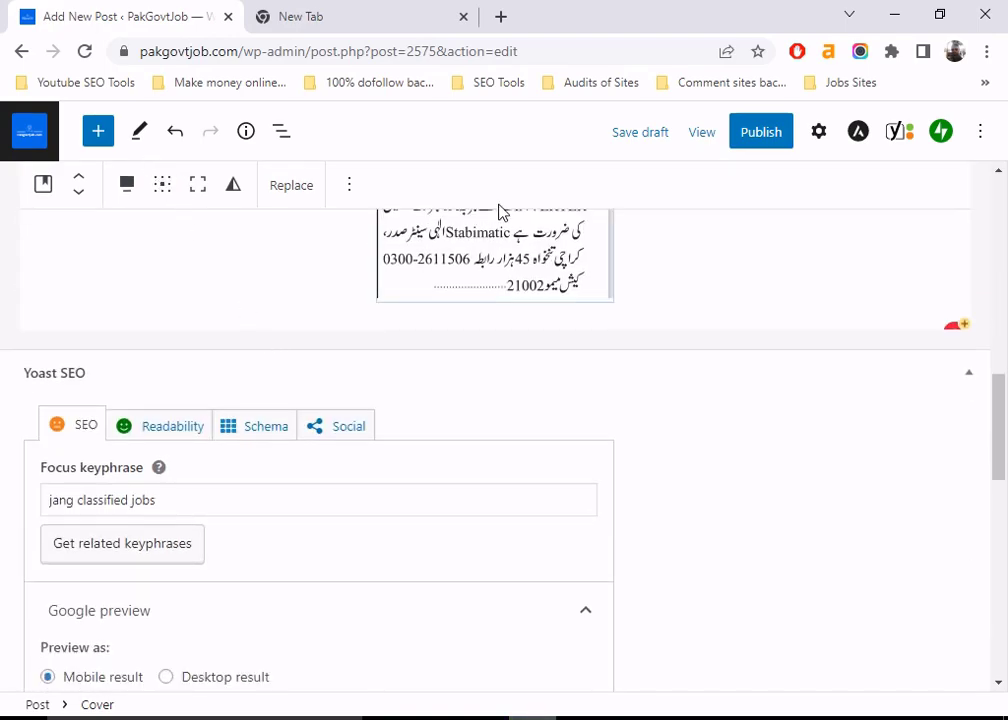
{"action": "left_click", "coordinate": [50, 318]}
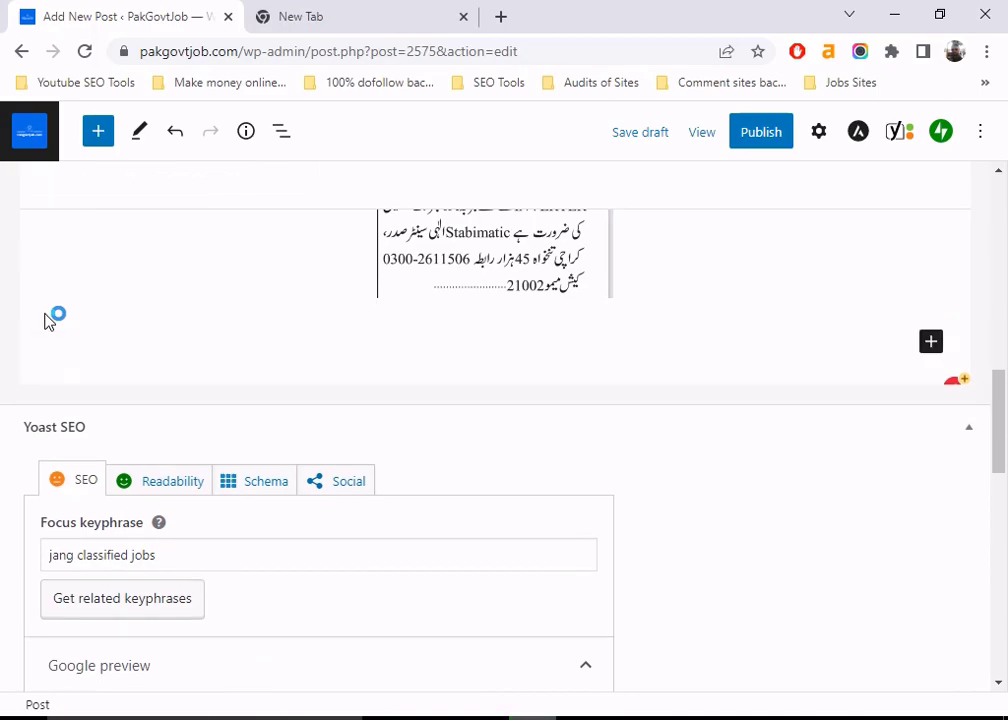
{"action": "left_click", "coordinate": [931, 342]}
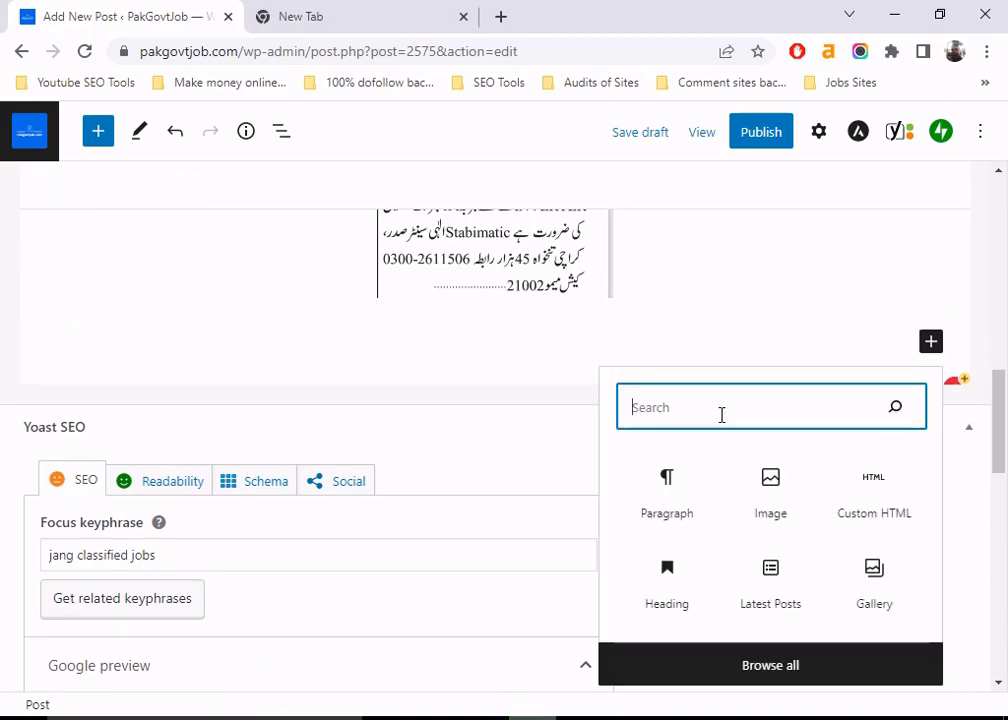
{"action": "type", "text": "lates"}
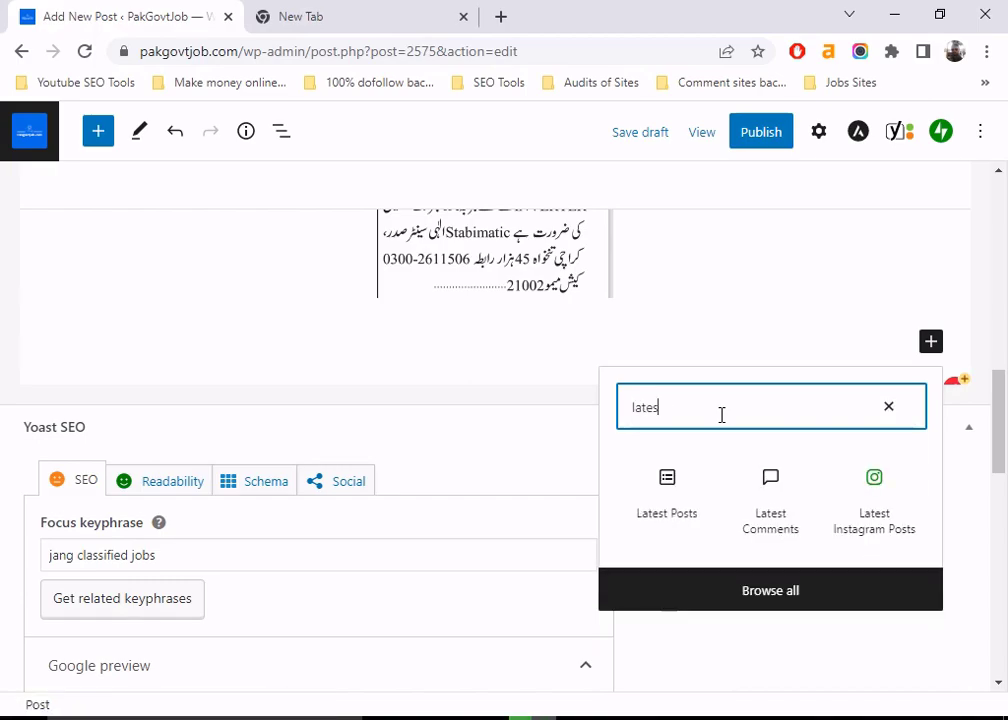
{"action": "left_click", "coordinate": [667, 500]}
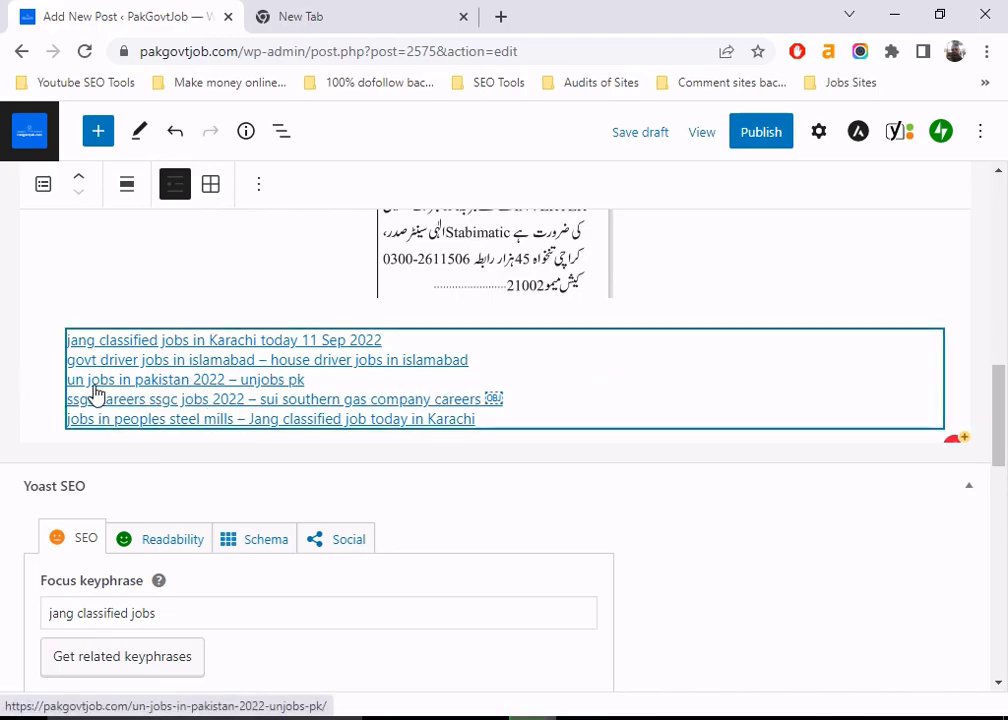
- Show post content as excerpts in the Latest Posts block, limited to a maximum of 25 words
{"action": "left_click", "coordinate": [820, 134]}
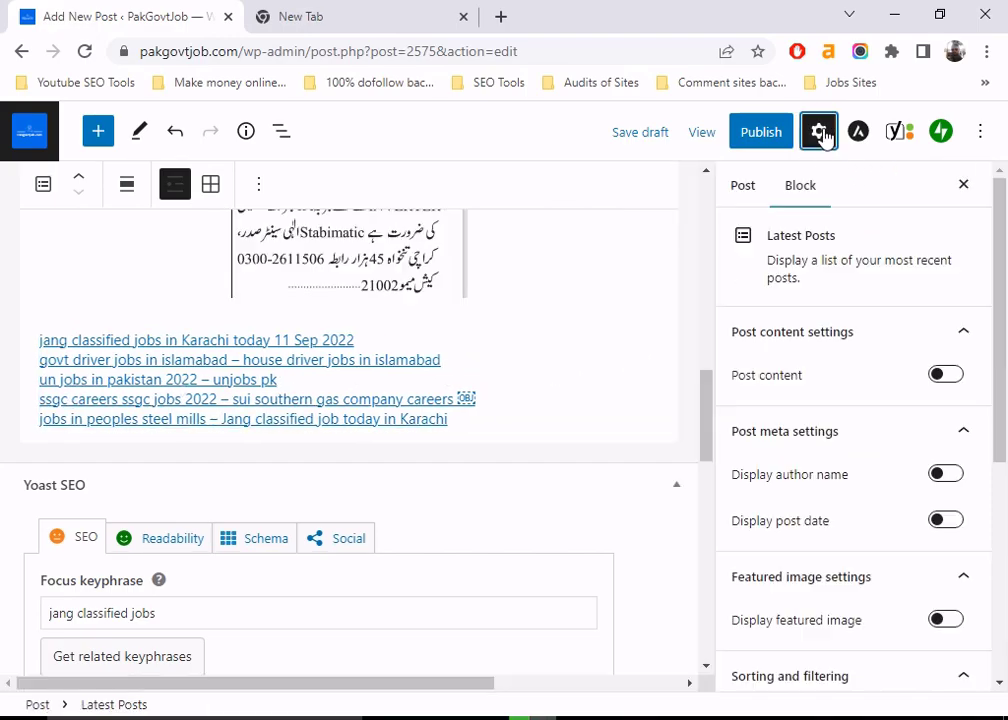
{"action": "left_click", "coordinate": [945, 375]}
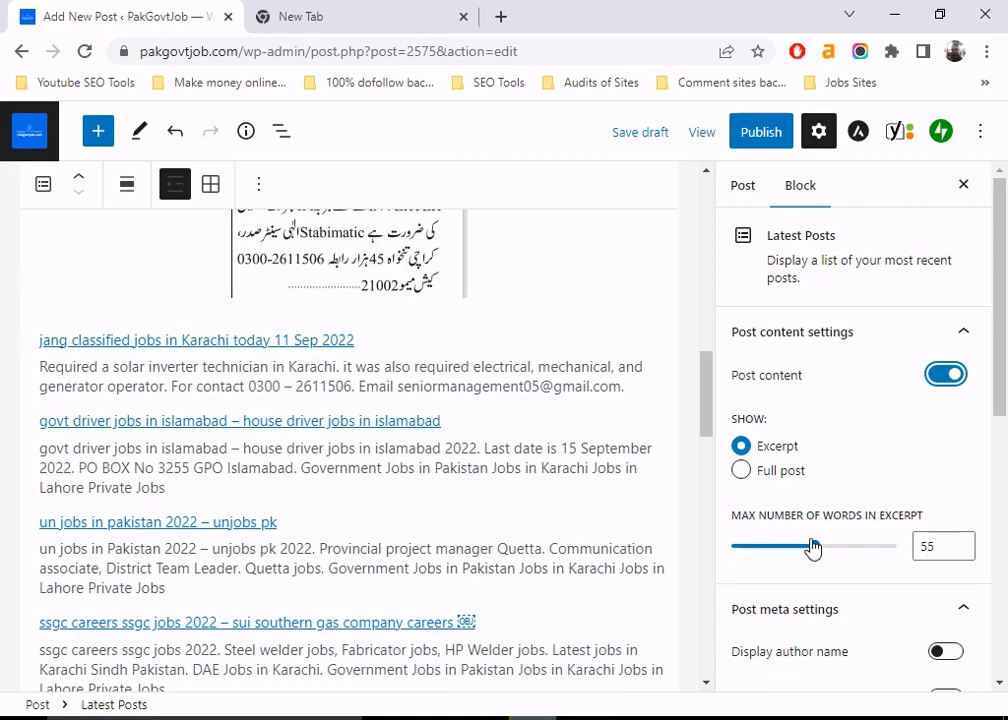
{"action": "left_click_drag", "start_coordinate": [816, 549], "coordinate": [759, 547]}
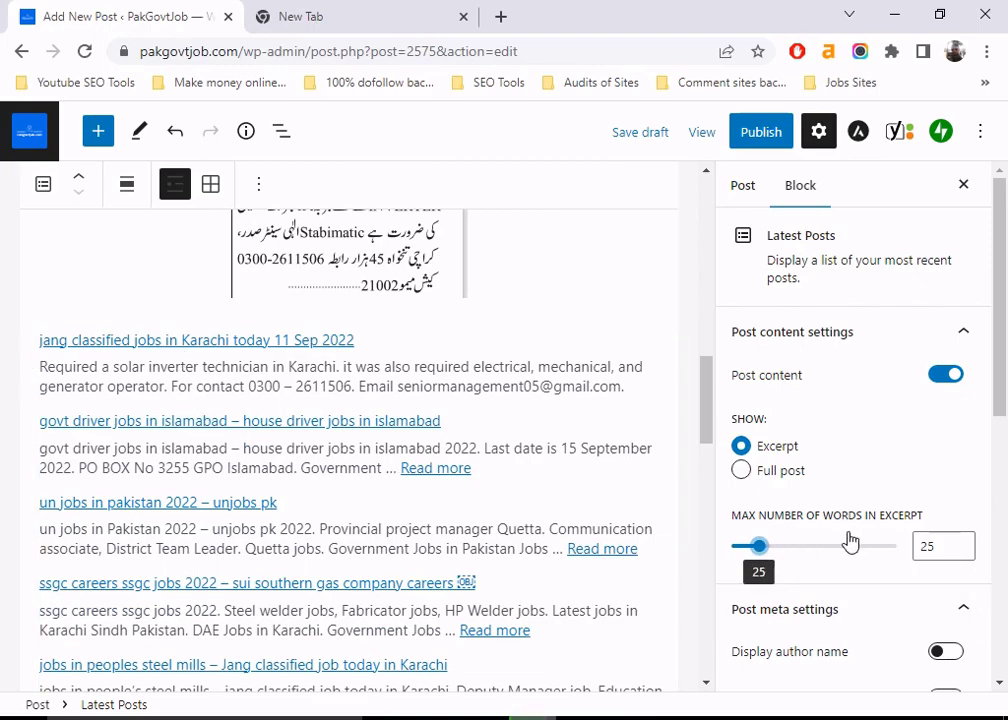
- Display the author name and the post date for each entry in the Latest Posts block
{"action": "scroll", "coordinate": [849, 541], "scroll_direction": "down", "scroll_amount": 1}
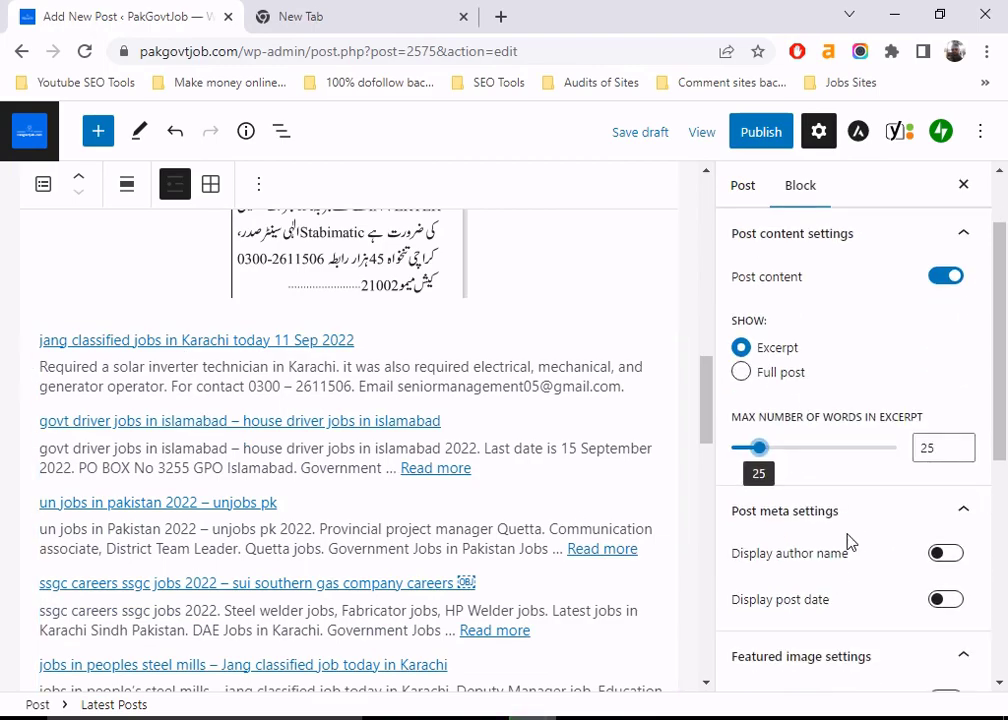
{"action": "left_click", "coordinate": [944, 558]}
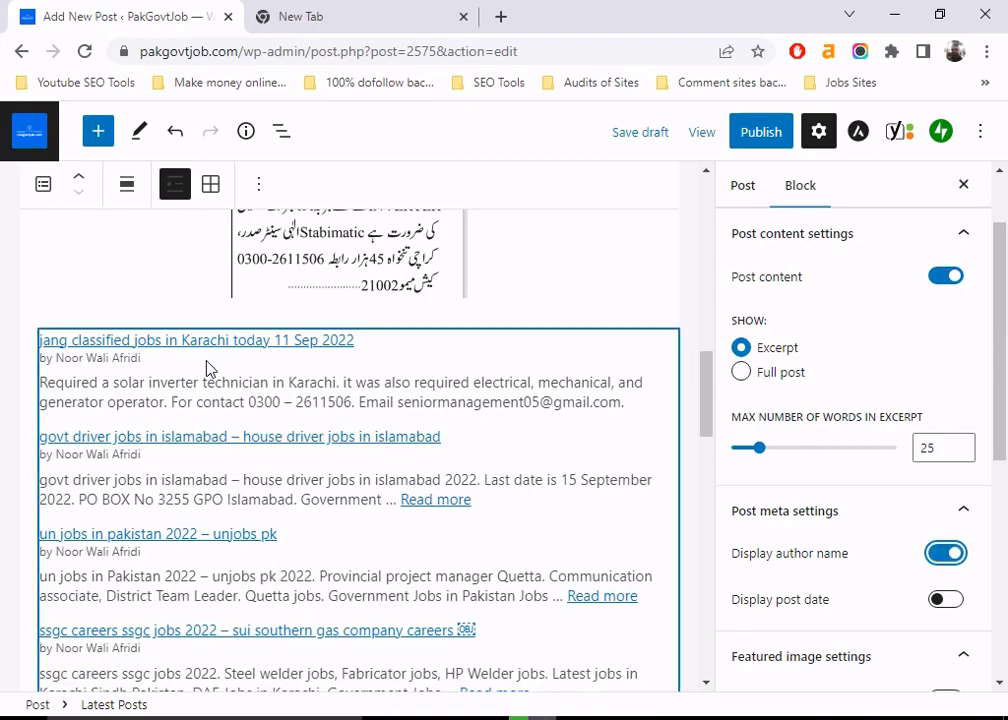
{"action": "scroll", "coordinate": [787, 549], "scroll_direction": "down", "scroll_amount": 2}
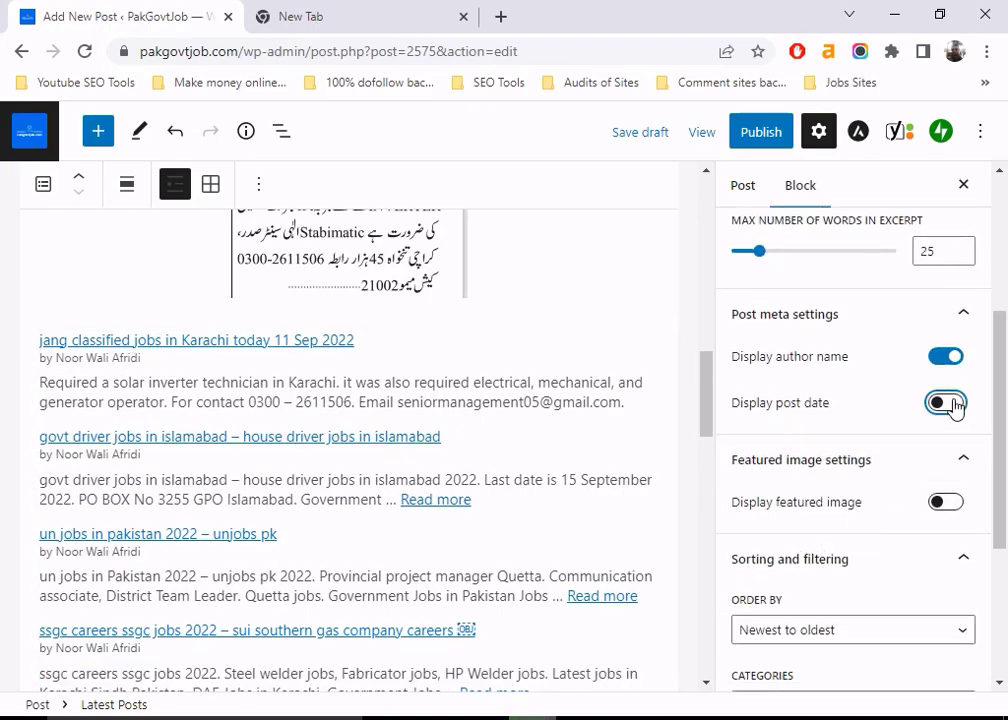
{"action": "left_click", "coordinate": [952, 403]}
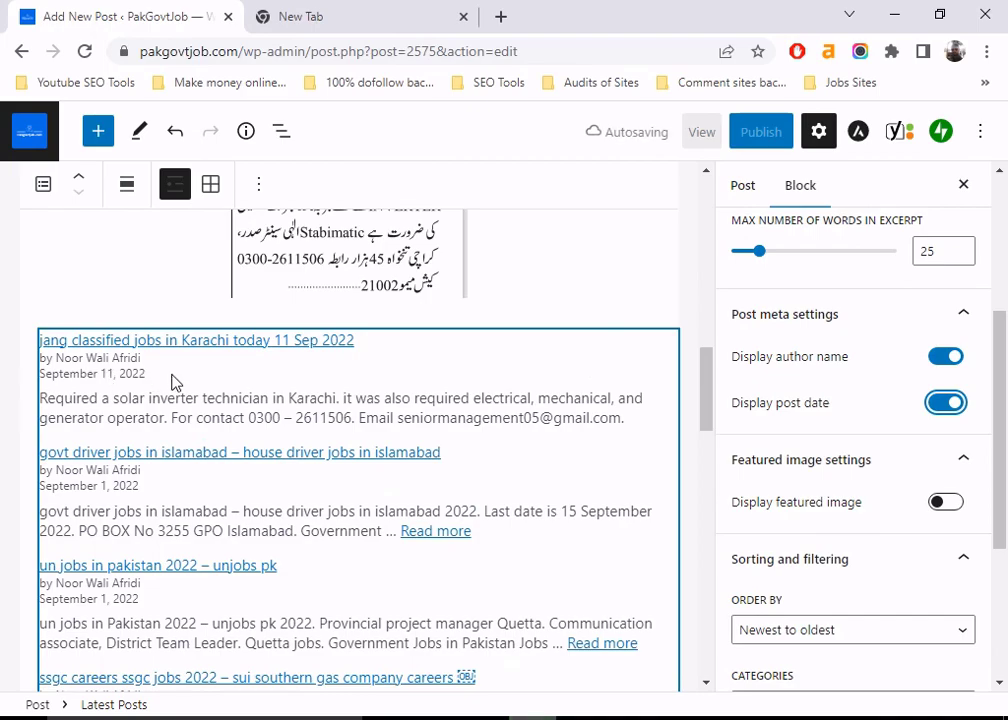
{"action": "left_click_drag", "start_coordinate": [92, 371], "coordinate": [52, 373]}
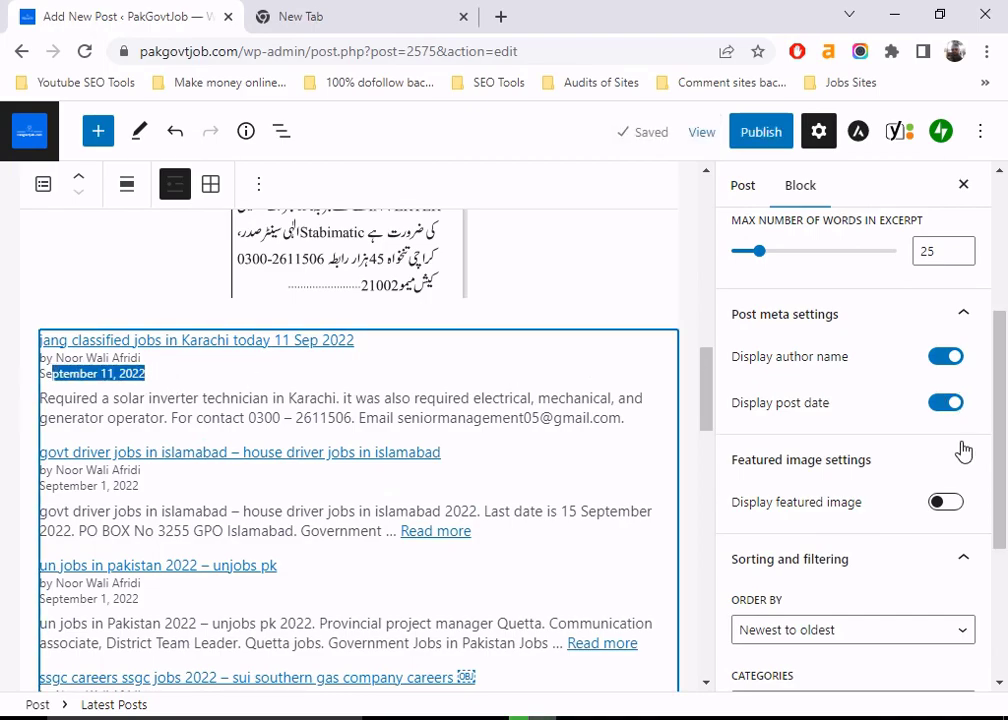
- Try displaying the featured images in the Latest Posts block
{"action": "left_click", "coordinate": [948, 503]}
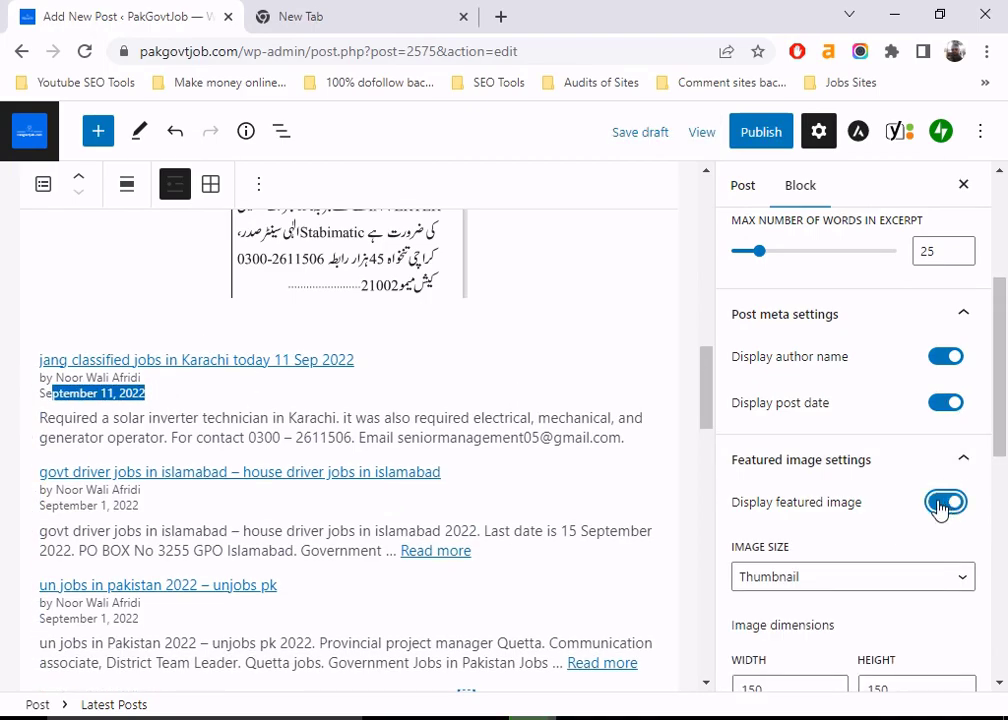
{"action": "scroll", "coordinate": [158, 428], "scroll_direction": "down", "scroll_amount": 5}
{"action": "scroll", "coordinate": [162, 428], "scroll_direction": "up", "scroll_amount": 4}
{"action": "scroll", "coordinate": [160, 428], "scroll_direction": "up", "scroll_amount": 3}
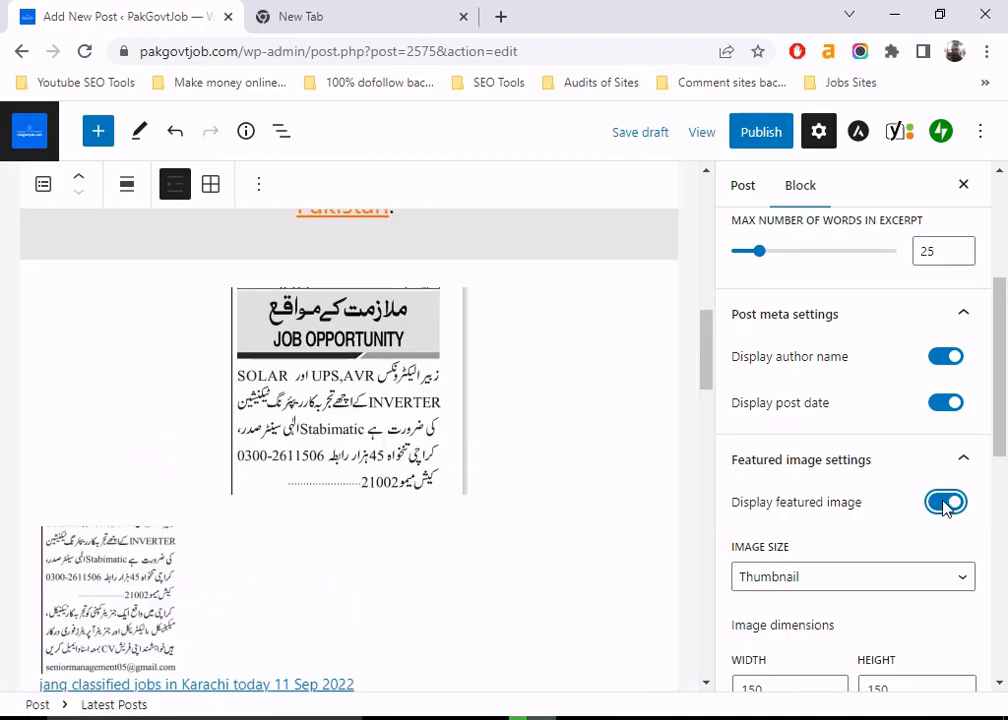
{"action": "left_click", "coordinate": [945, 505]}
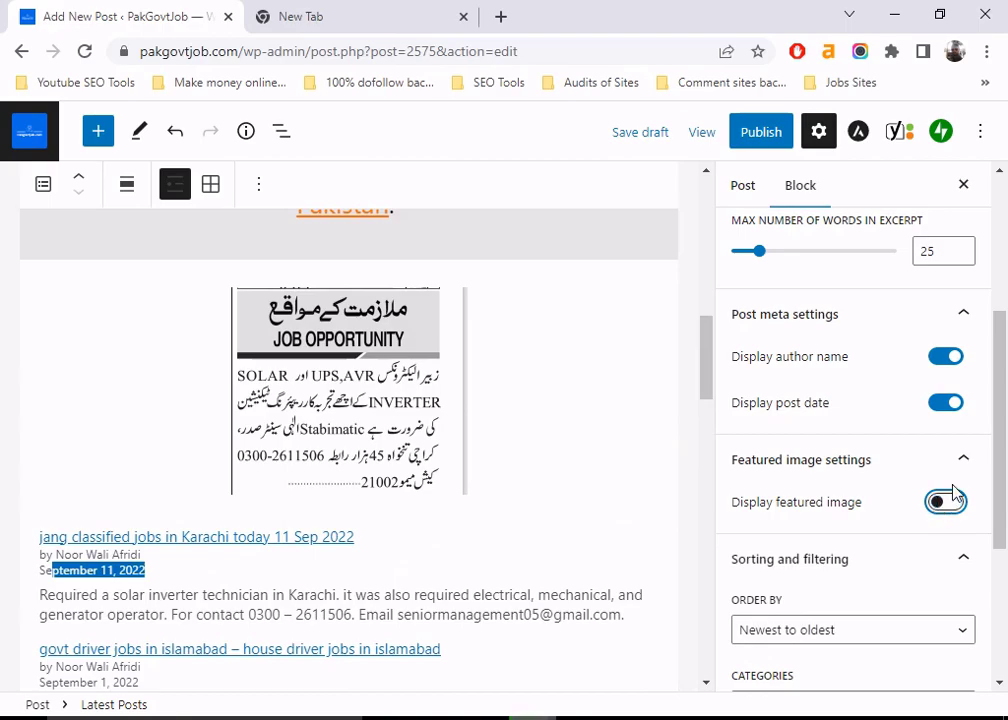
- Filter the Latest Posts block to the category "Jobs in Karachi"
{"action": "scroll", "coordinate": [967, 490], "scroll_direction": "down", "scroll_amount": 2}
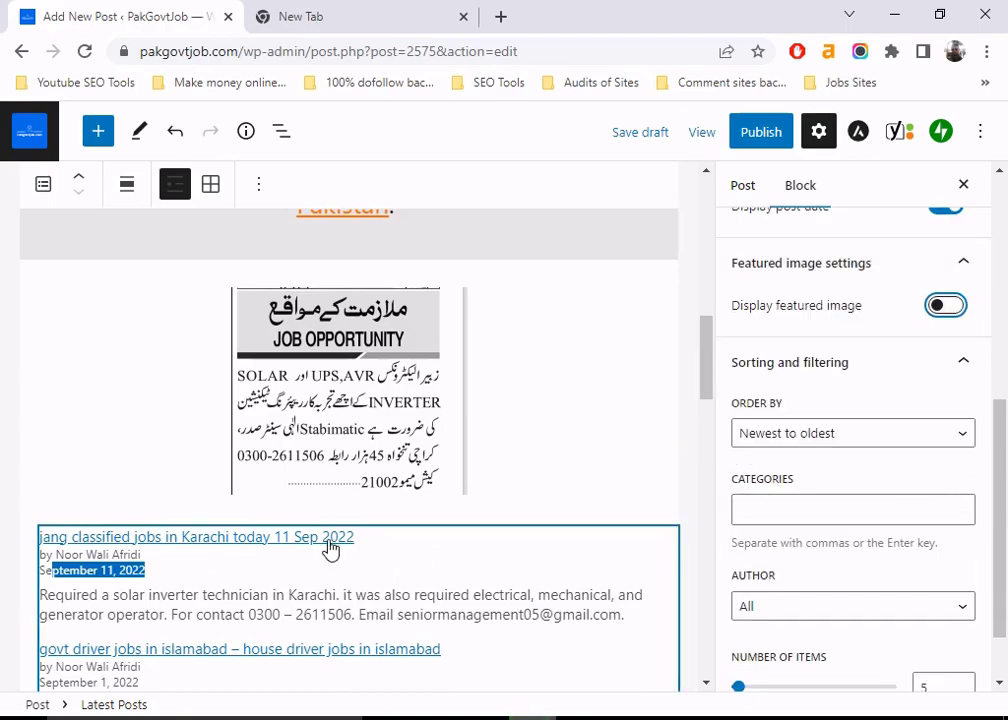
{"action": "scroll", "coordinate": [520, 490], "scroll_direction": "down", "scroll_amount": 1}
{"action": "left_click", "coordinate": [797, 505]}
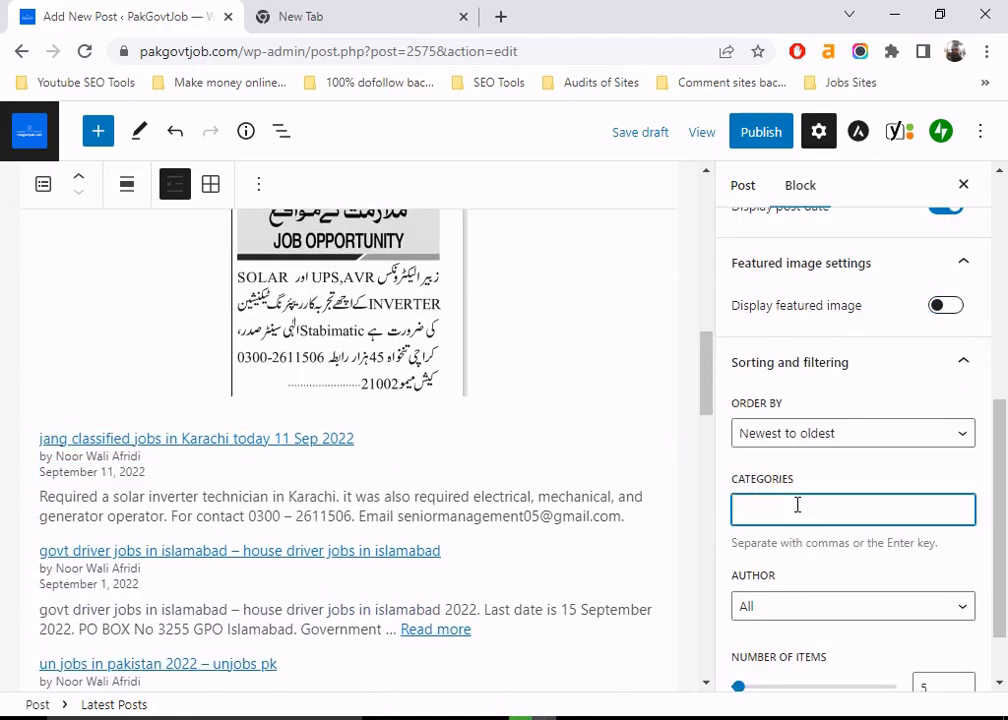
{"action": "type", "text": "job i"}
{"action": "type", "text": "s"}
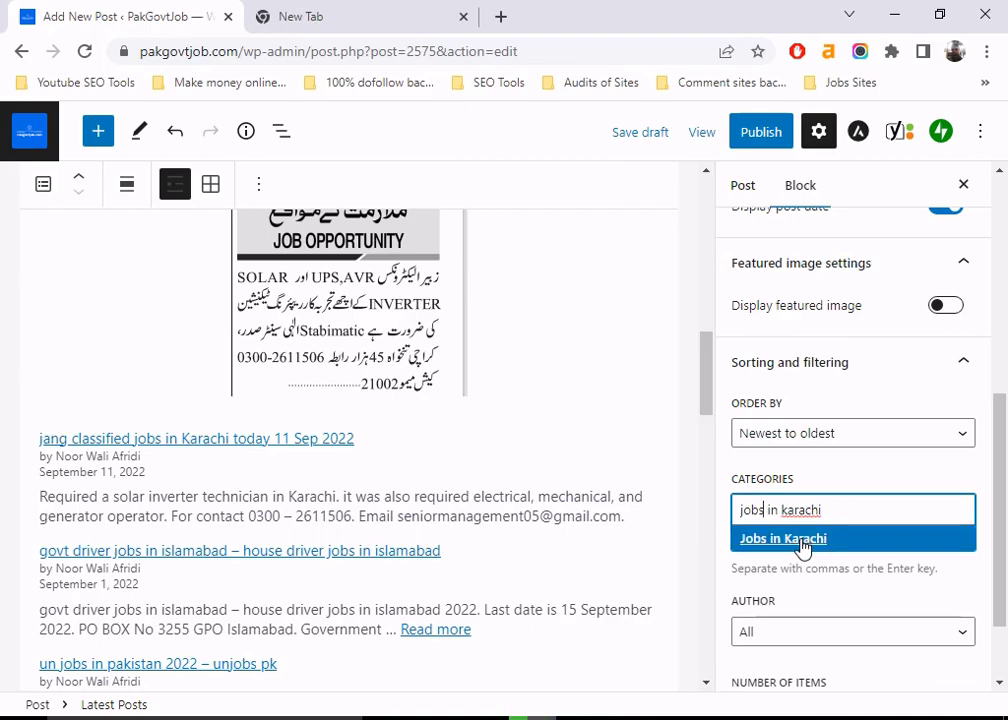
{"action": "left_click", "coordinate": [801, 541]}
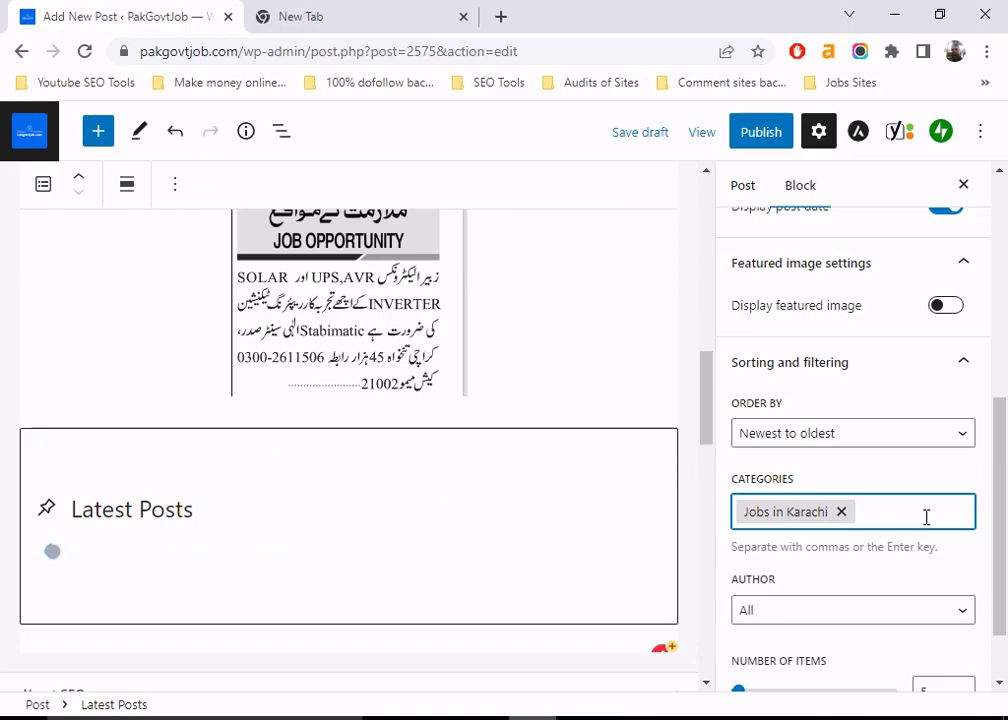
{"action": "left_click", "coordinate": [157, 524]}
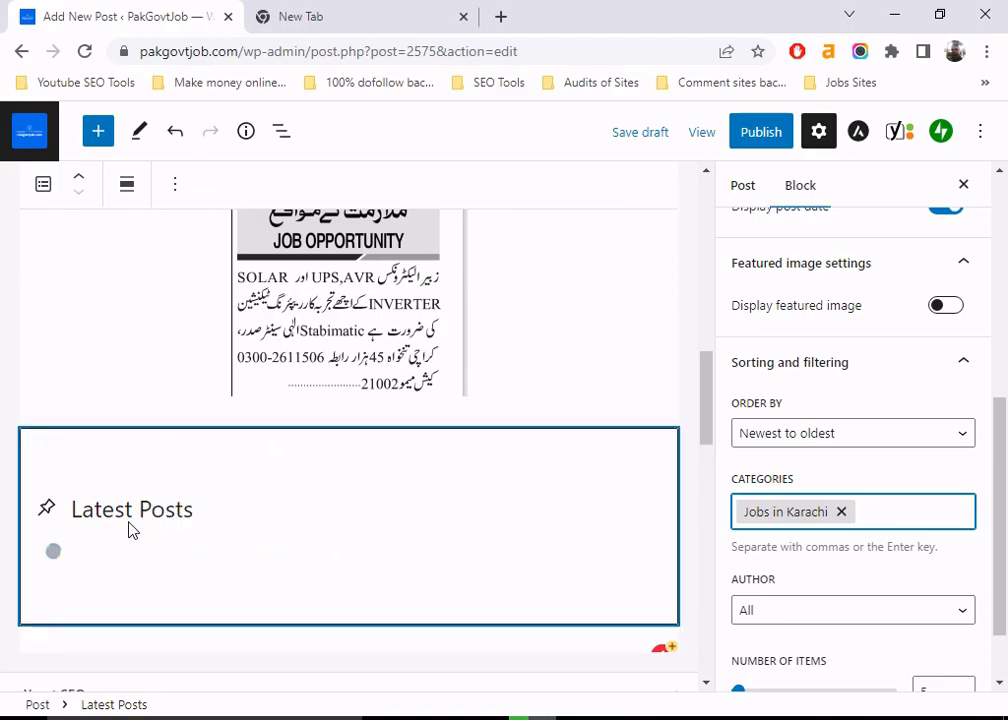
{"action": "left_click", "coordinate": [900, 511]}
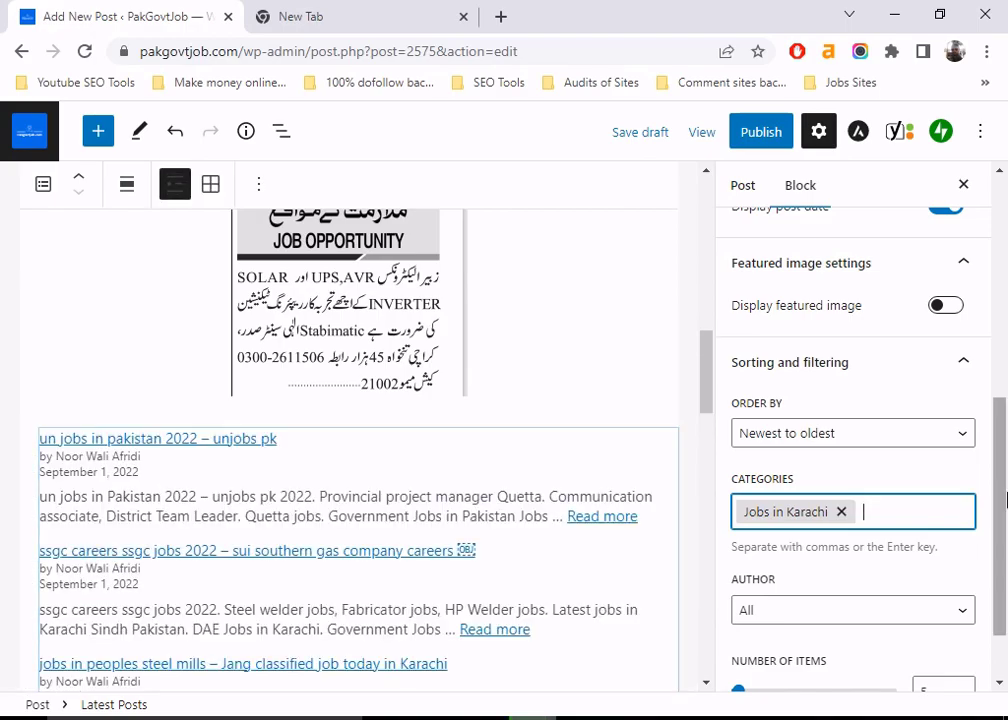
- Check the author filter choices and set the number of items in the Latest Posts block to 41
{"action": "scroll", "coordinate": [889, 500], "scroll_direction": "down", "scroll_amount": 2}
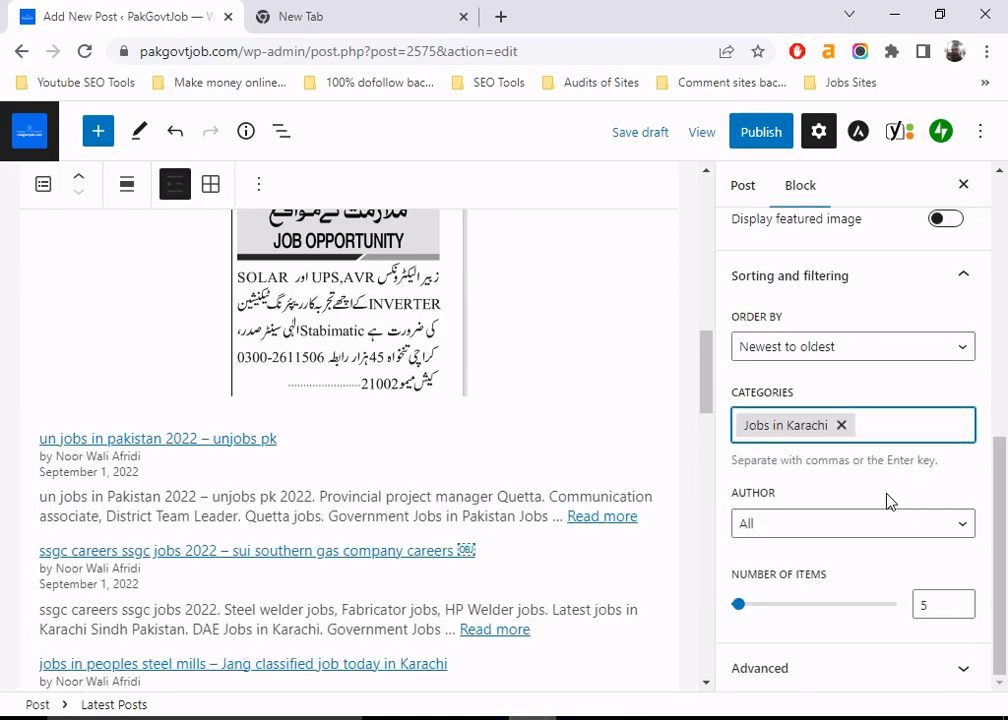
{"action": "left_click", "coordinate": [960, 531]}
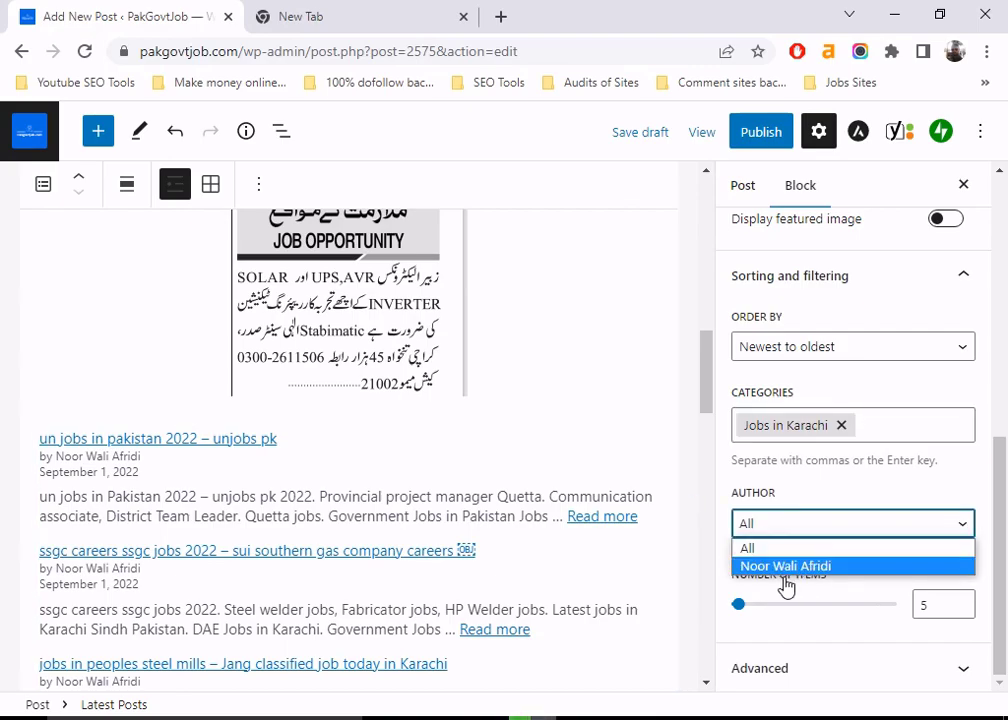
{"action": "left_click", "coordinate": [812, 493]}
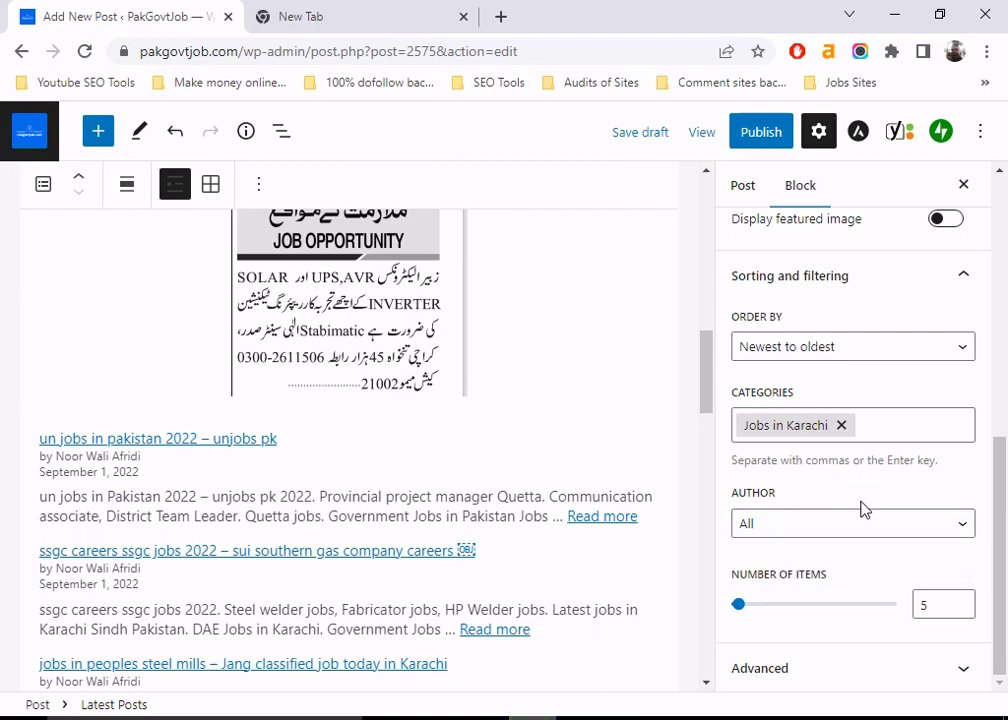
{"action": "scroll", "coordinate": [476, 519], "scroll_direction": "down", "scroll_amount": 2}
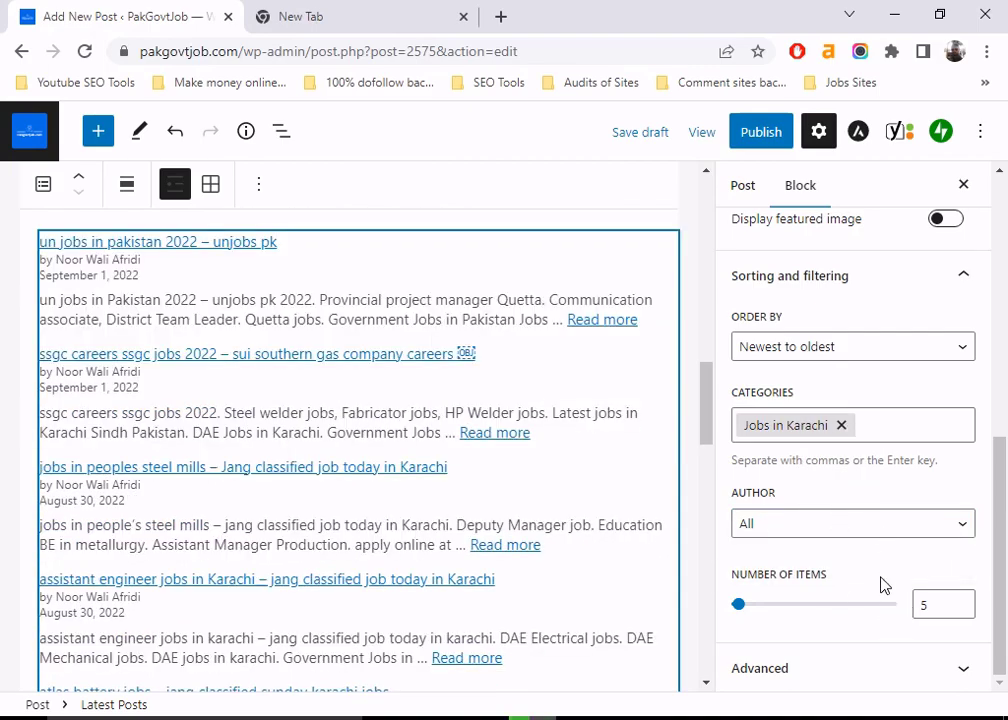
{"action": "left_click", "coordinate": [801, 612]}
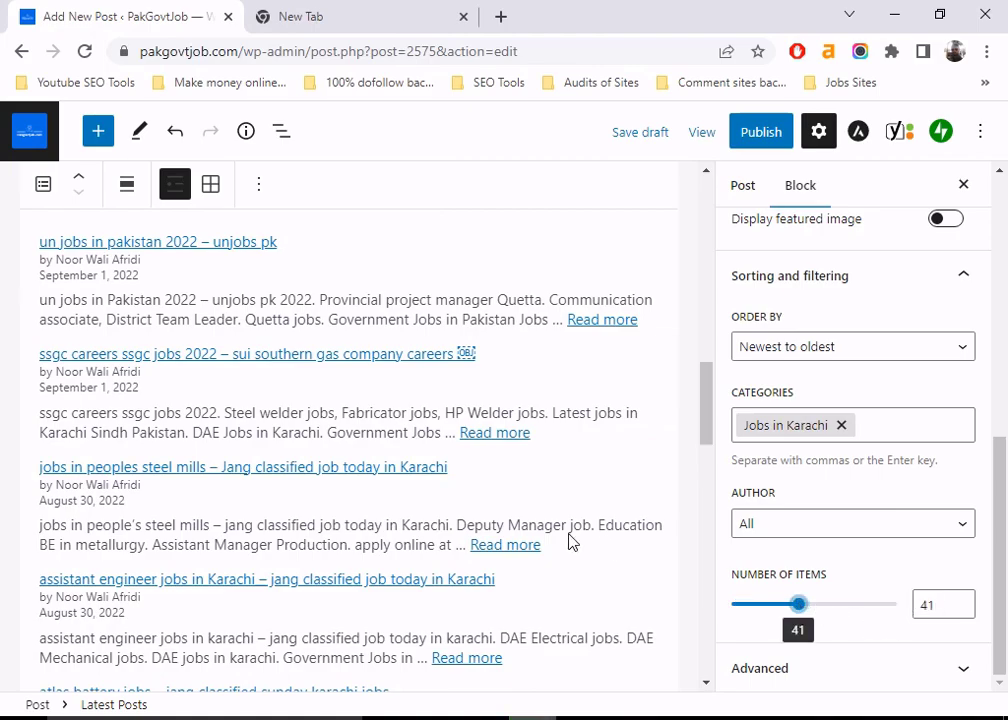
{"action": "scroll", "coordinate": [322, 441], "scroll_direction": "down", "scroll_amount": 3}
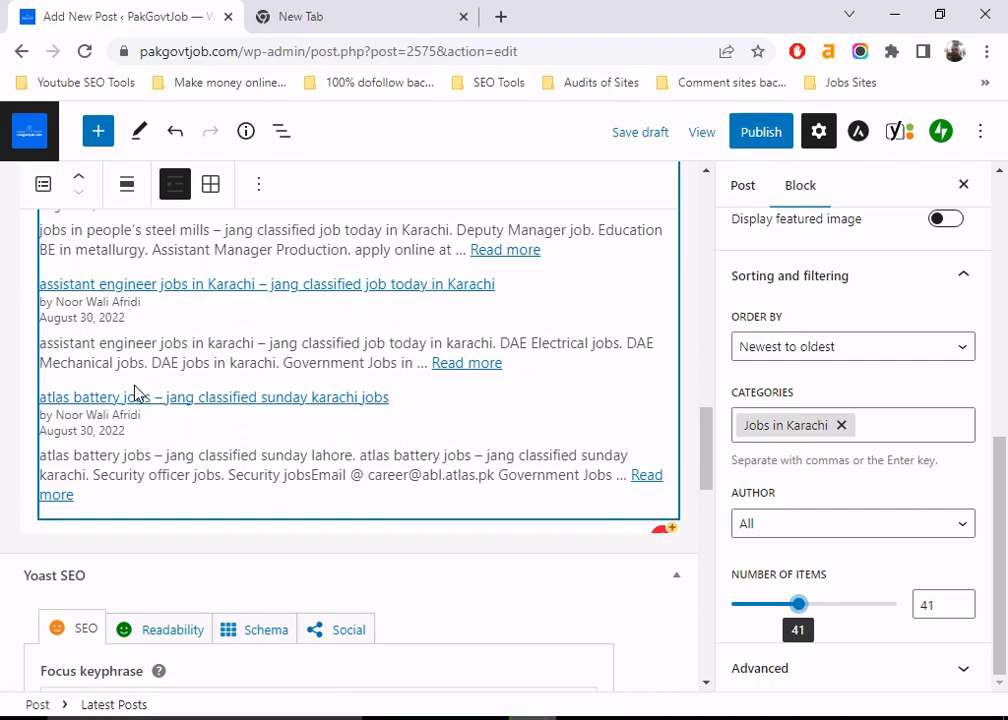
- Look through the job entries listed in the Latest Posts block below the job ad image
{"action": "scroll", "coordinate": [137, 459], "scroll_direction": "up", "scroll_amount": 5}
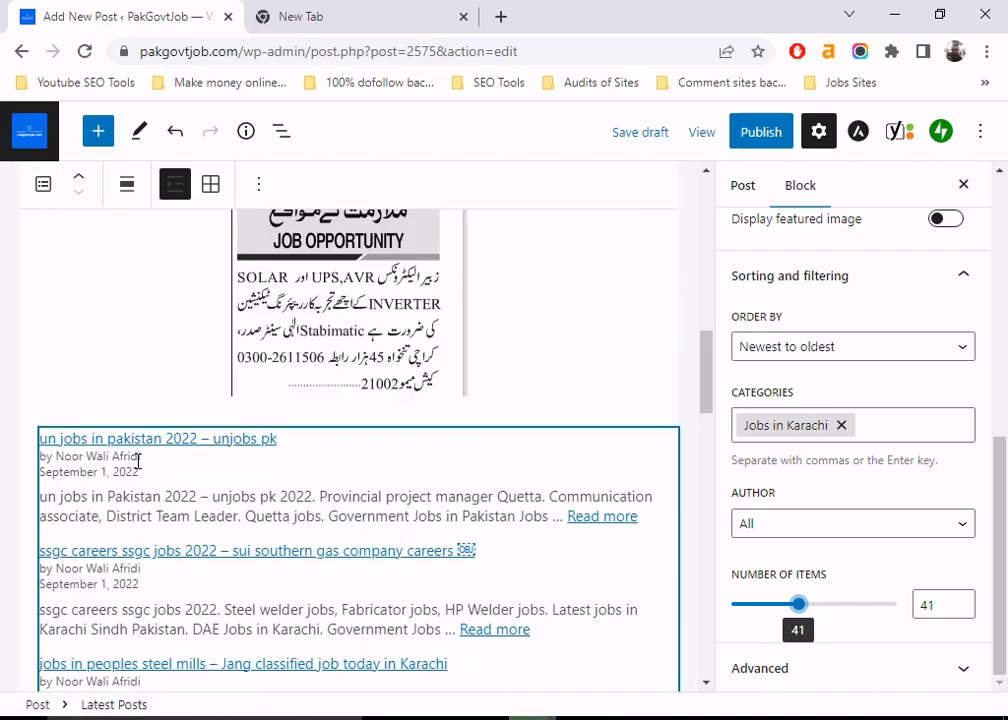
{"action": "scroll", "coordinate": [137, 467], "scroll_direction": "down", "scroll_amount": 4}
{"action": "scroll", "coordinate": [137, 467], "scroll_direction": "down", "scroll_amount": 2}
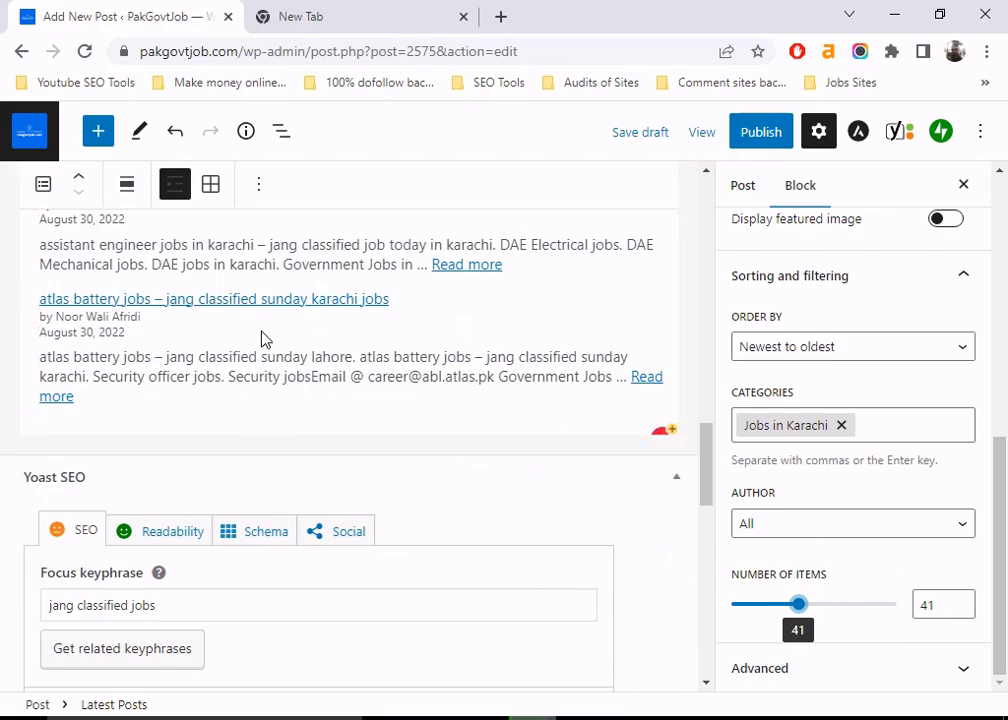
{"action": "scroll", "coordinate": [253, 327], "scroll_direction": "down", "scroll_amount": 1}
{"action": "scroll", "coordinate": [254, 325], "scroll_direction": "up", "scroll_amount": 5}
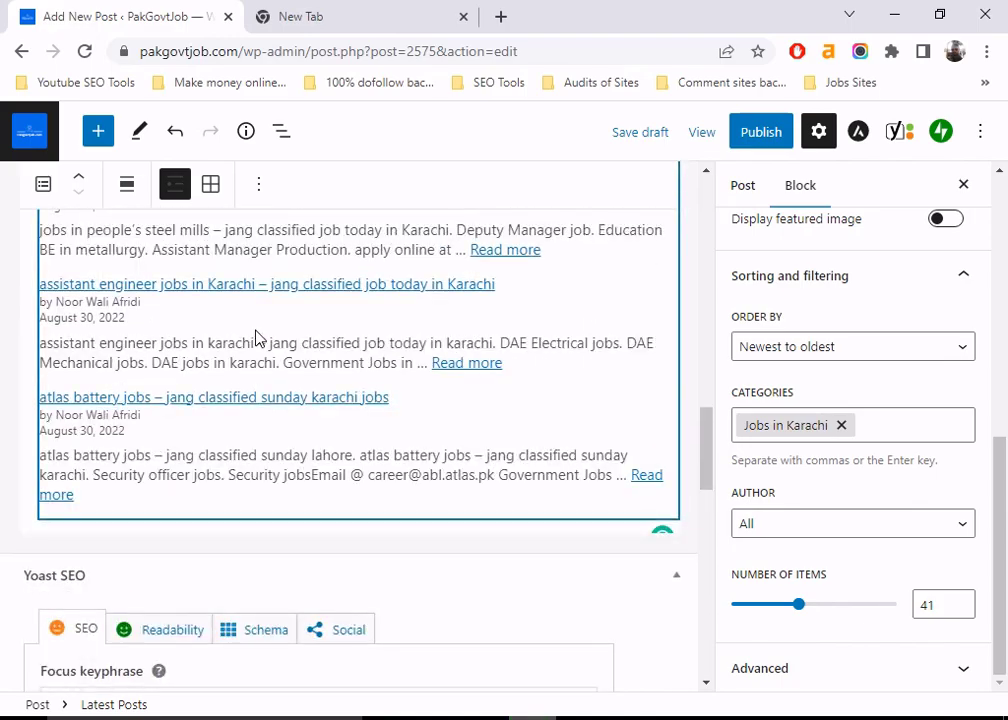
{"action": "scroll", "coordinate": [255, 338], "scroll_direction": "up", "scroll_amount": 2}
{"action": "scroll", "coordinate": [255, 340], "scroll_direction": "down", "scroll_amount": 3}
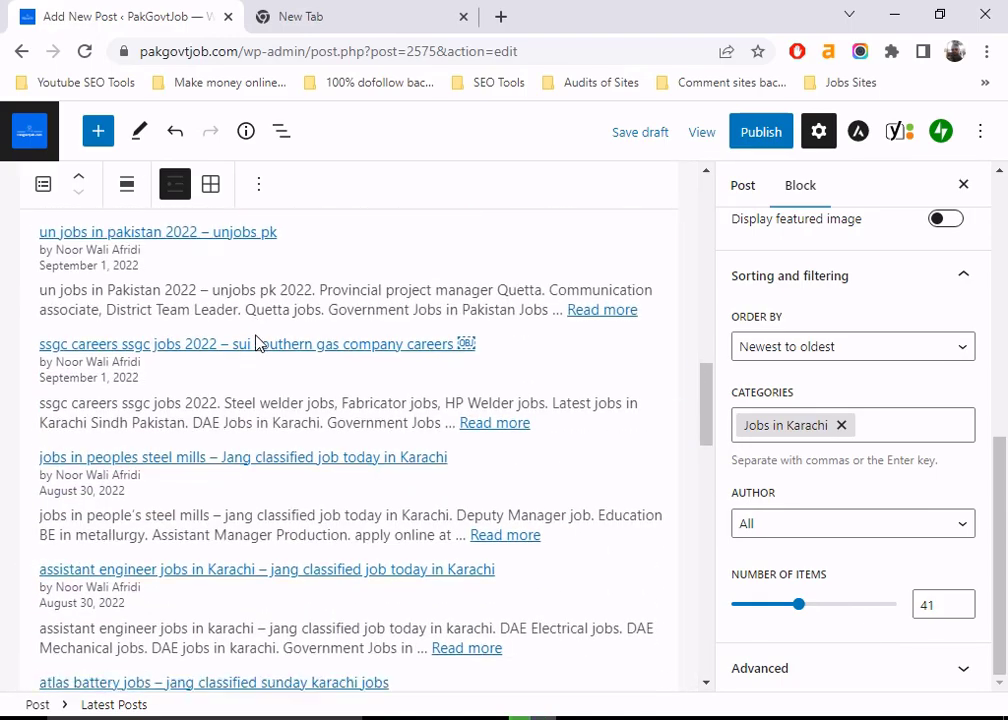
{"action": "scroll", "coordinate": [257, 337], "scroll_direction": "down", "scroll_amount": 2}
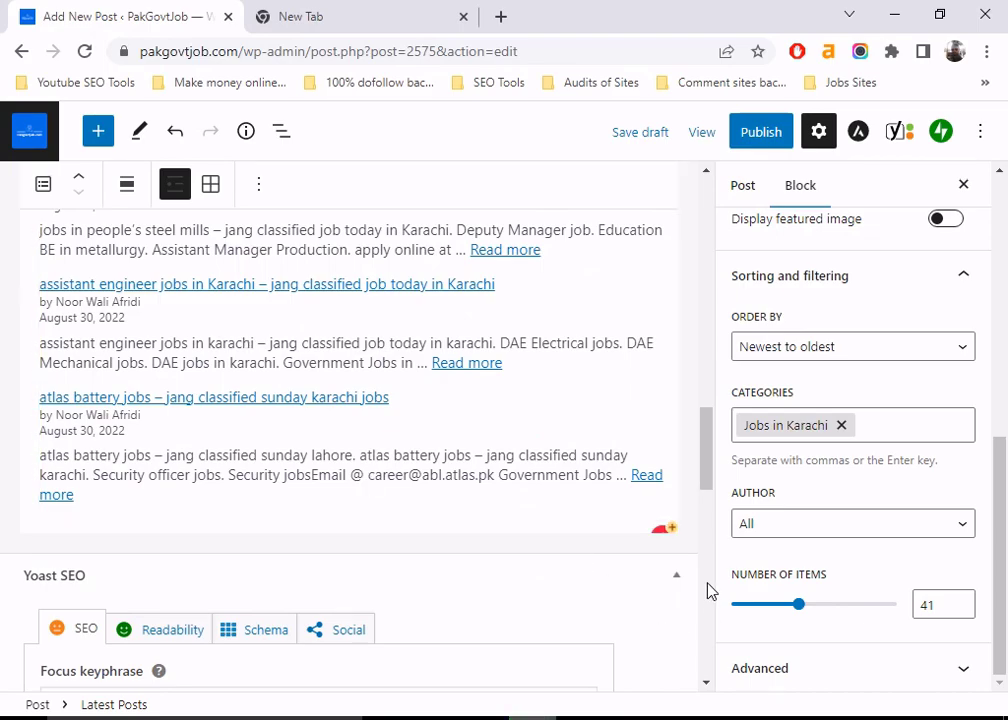
- Set the number of items in the Latest Posts block to 23 and look through the listed entries
{"action": "left_click", "coordinate": [769, 606]}
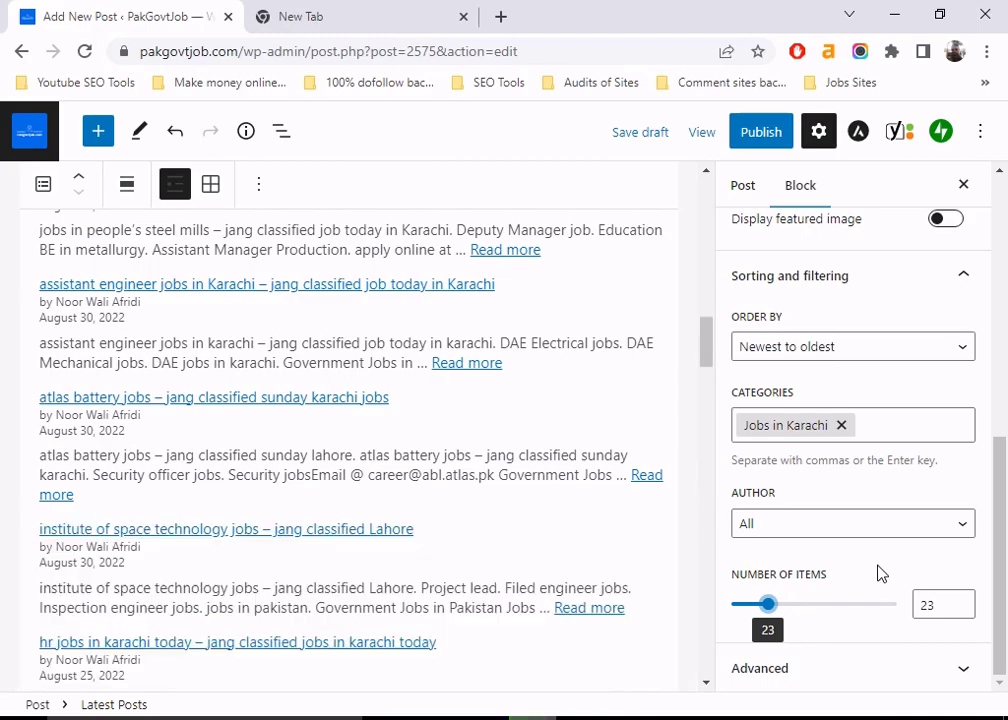
{"action": "scroll", "coordinate": [333, 421], "scroll_direction": "down", "scroll_amount": 5}
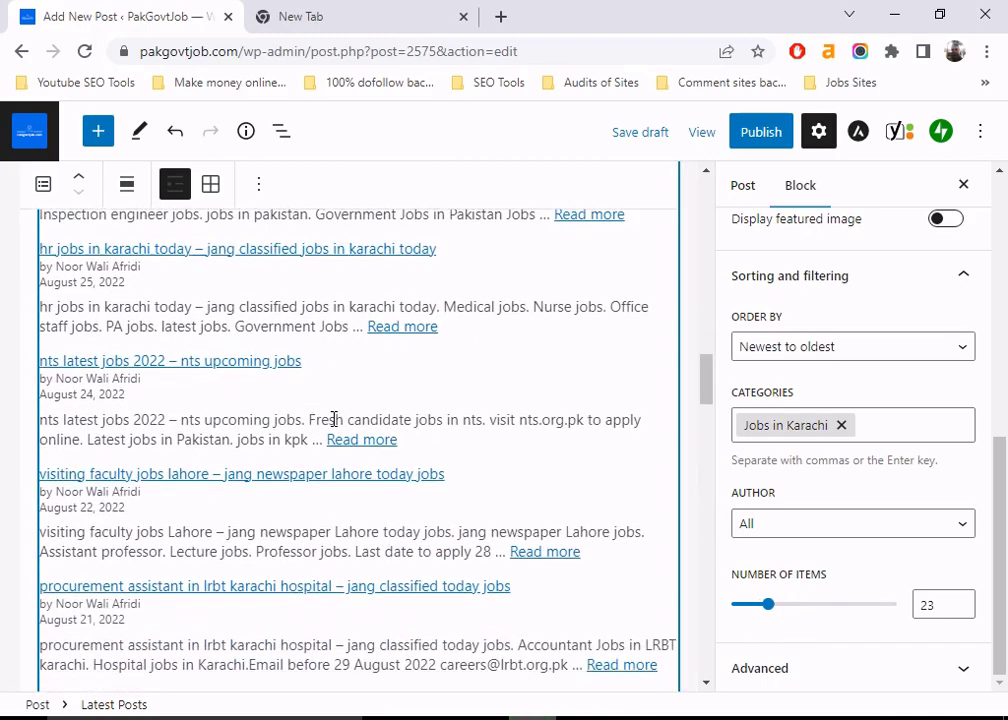
{"action": "scroll", "coordinate": [333, 421], "scroll_direction": "down", "scroll_amount": 7}
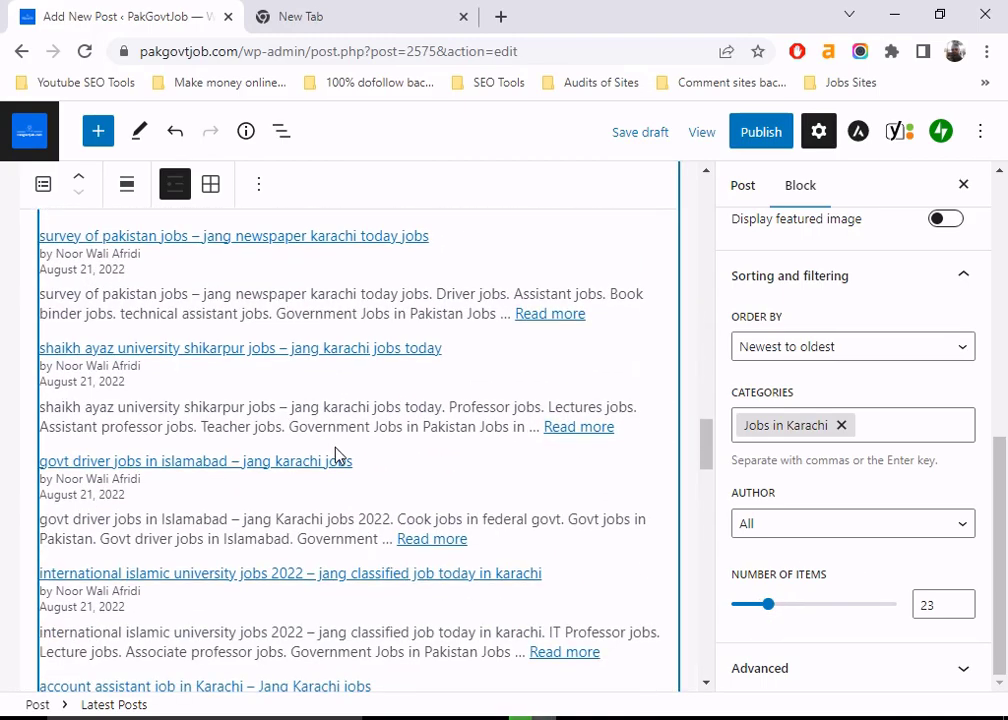
{"action": "scroll", "coordinate": [323, 455], "scroll_direction": "down", "scroll_amount": 12}
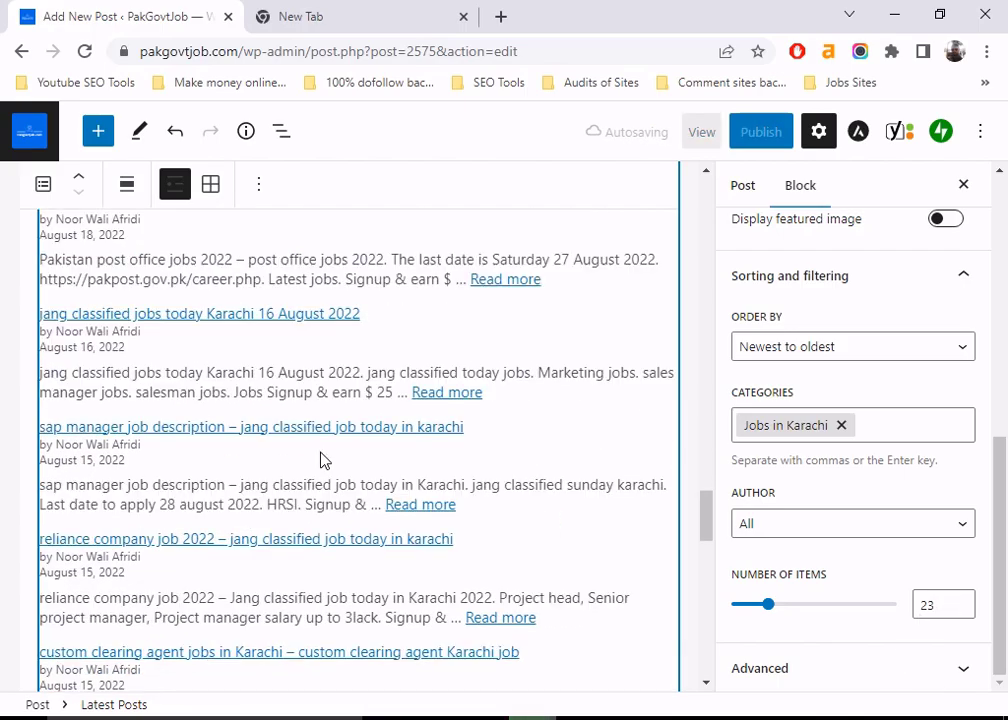
{"action": "scroll", "coordinate": [324, 465], "scroll_direction": "up", "scroll_amount": 8}
{"action": "scroll", "coordinate": [323, 477], "scroll_direction": "up", "scroll_amount": 15}
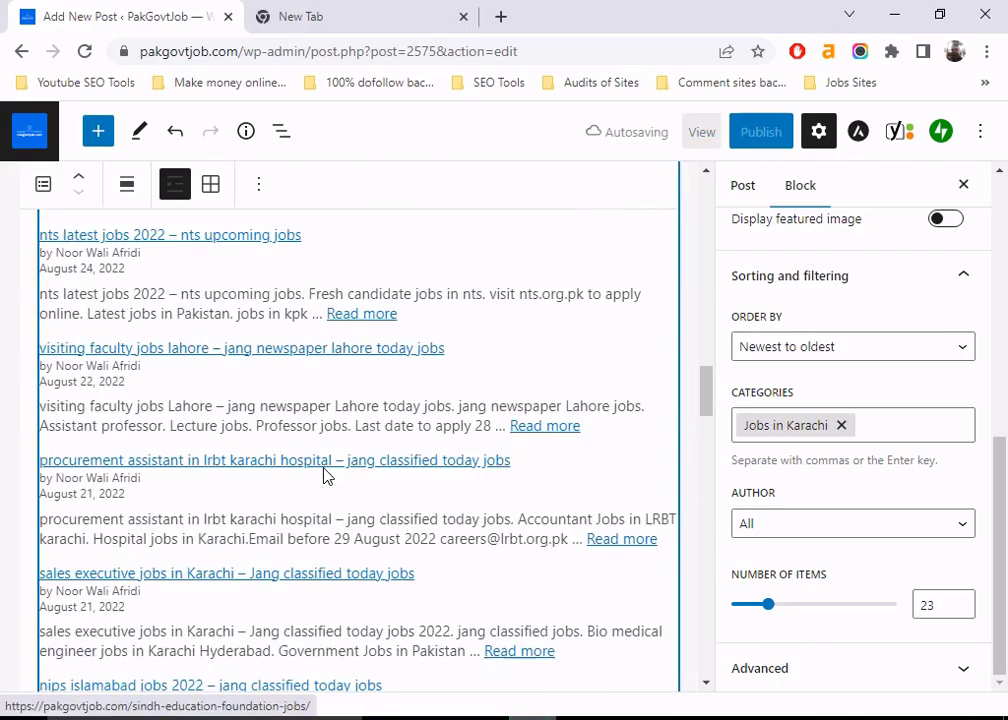
{"action": "scroll", "coordinate": [327, 467], "scroll_direction": "up", "scroll_amount": 4}
{"action": "scroll", "coordinate": [327, 468], "scroll_direction": "down", "scroll_amount": 9}
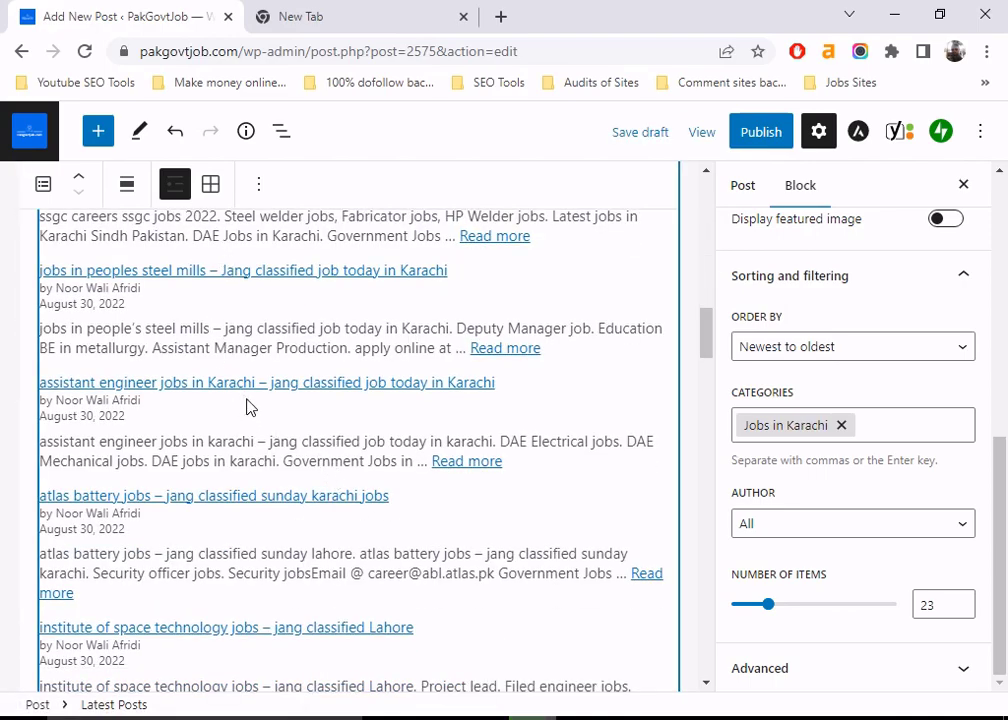
- Compare the grid and list layouts of the Latest Posts block and apply the grid view
{"action": "left_click", "coordinate": [211, 184]}
{"action": "scroll", "coordinate": [373, 461], "scroll_direction": "up", "scroll_amount": 3}
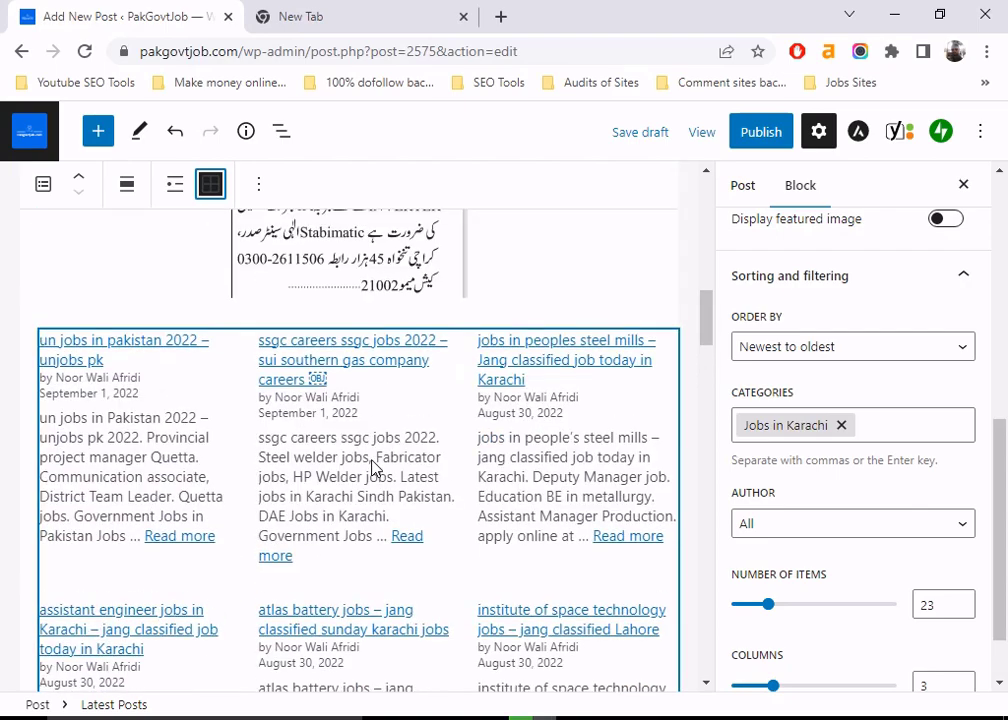
{"action": "left_click", "coordinate": [175, 185]}
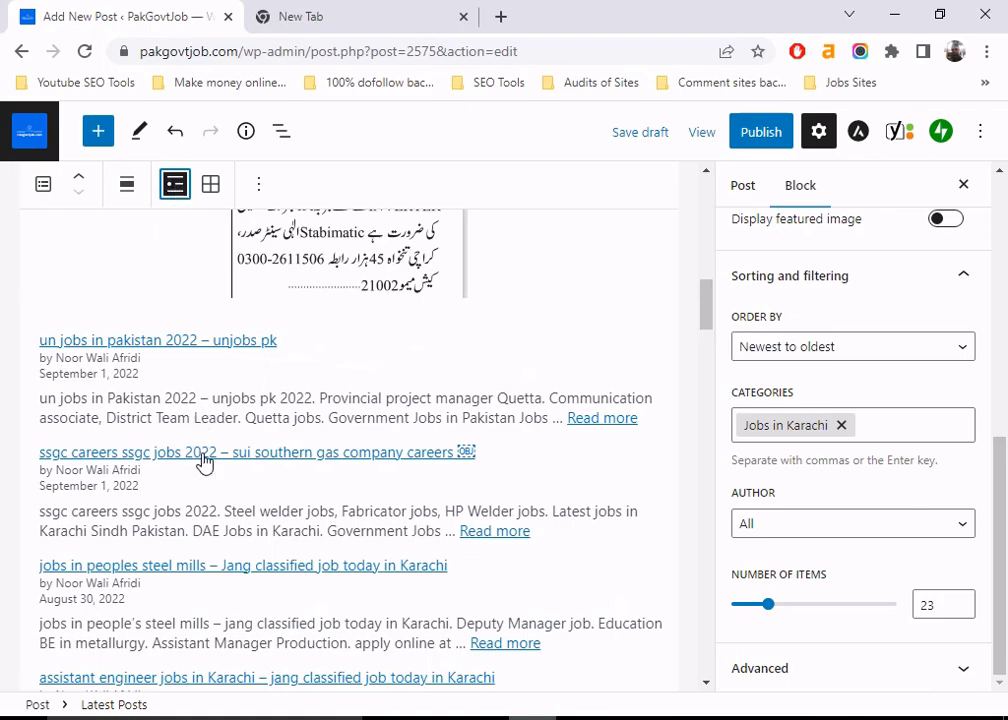
{"action": "left_click", "coordinate": [210, 185]}
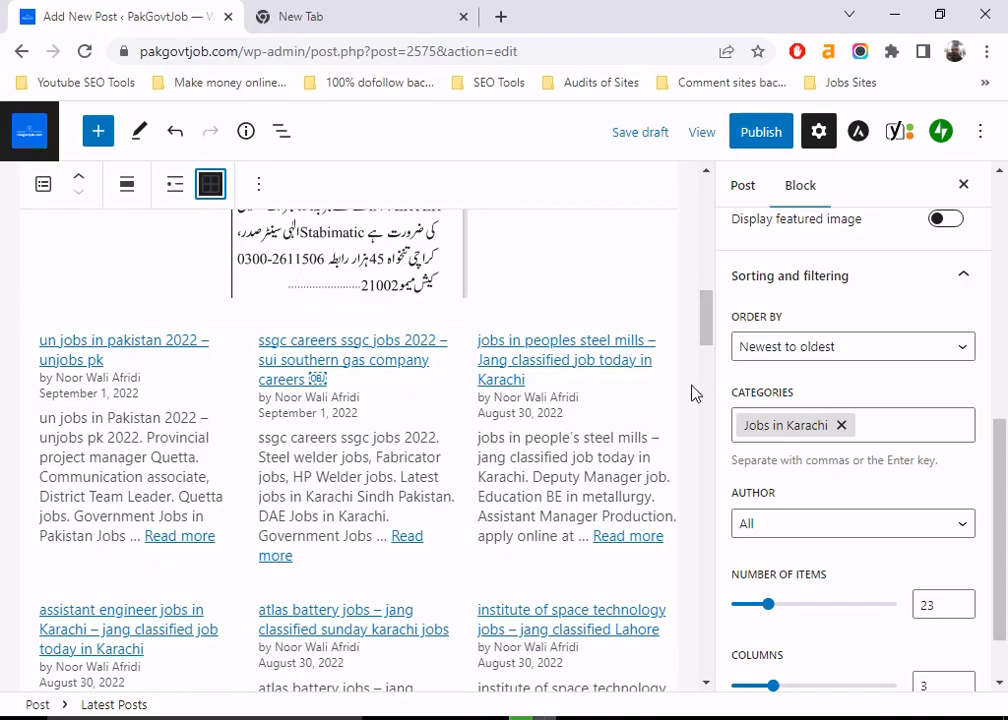
- Search the block library for "button" and insert a WhatsApp Button block below the Latest Posts block
{"action": "left_click", "coordinate": [97, 131]}
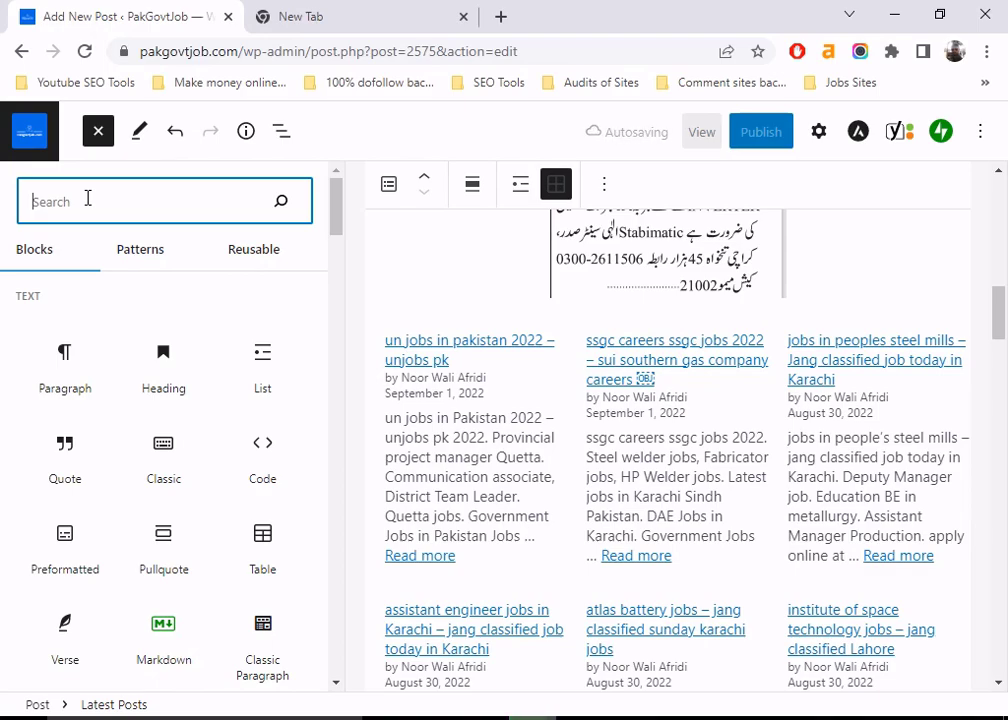
{"action": "type", "text": "button"}
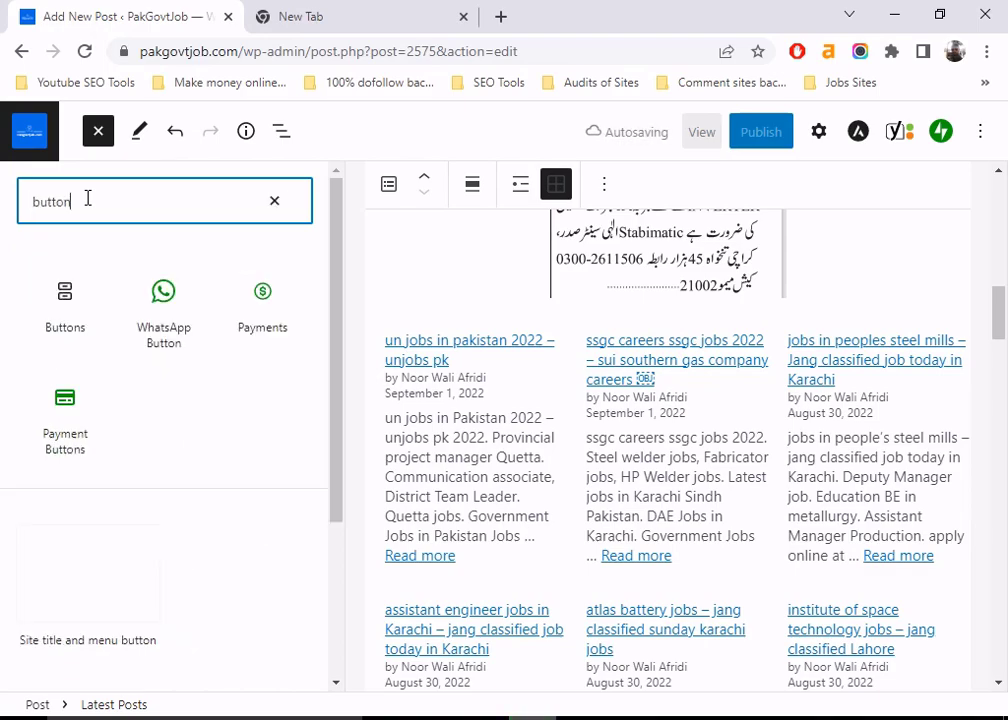
{"action": "mouse_move", "coordinate": [172, 323]}
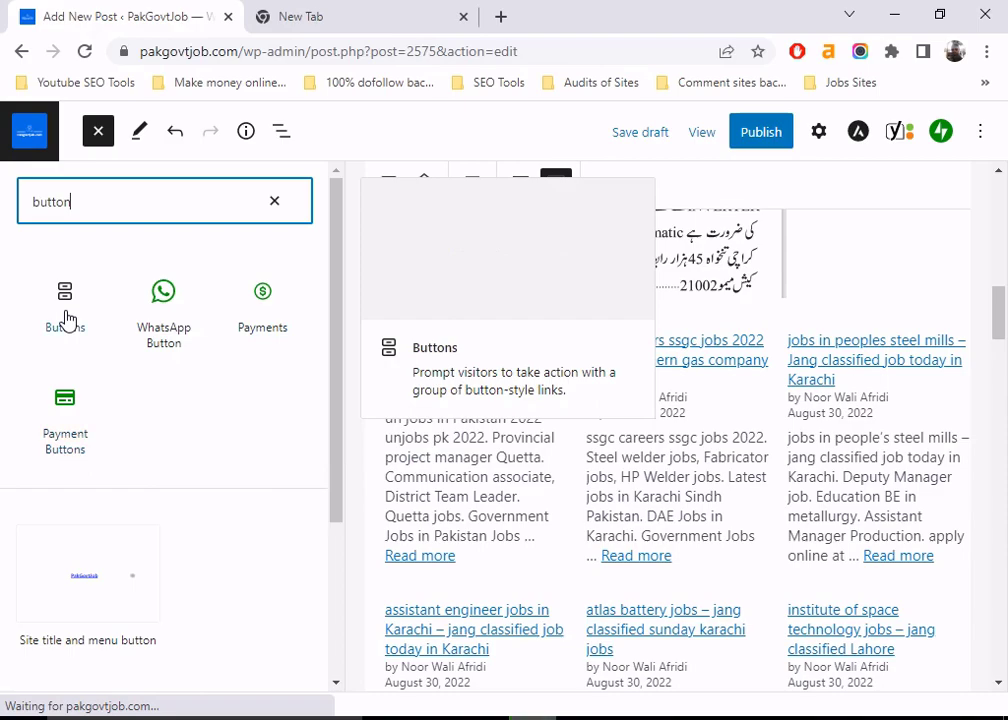
{"action": "left_click", "coordinate": [157, 310]}
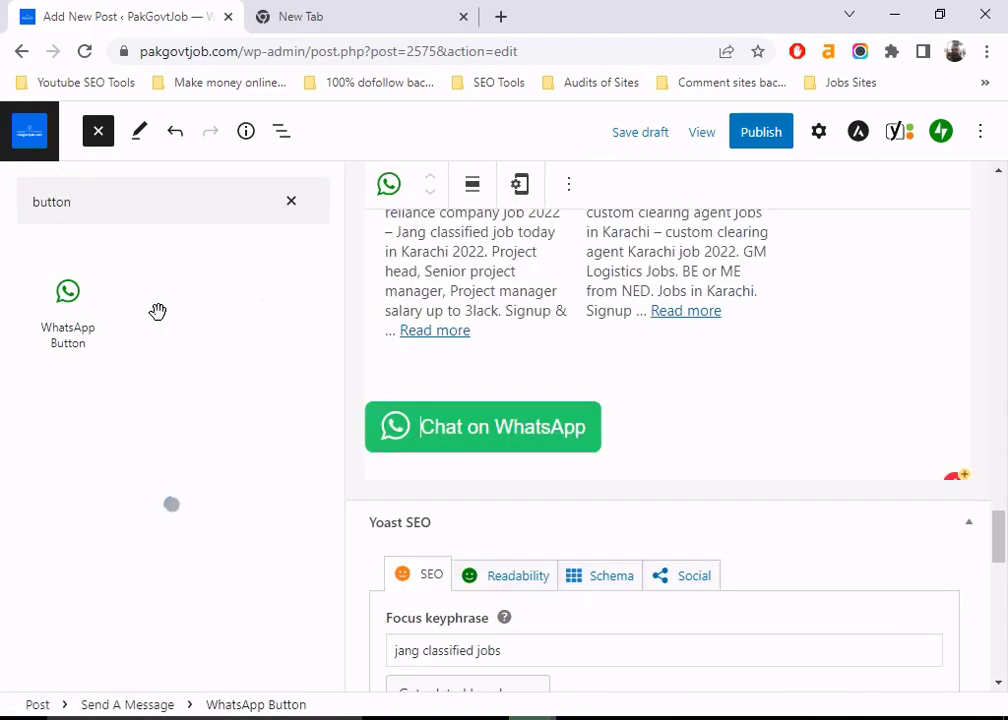
{"action": "left_click", "coordinate": [104, 132]}
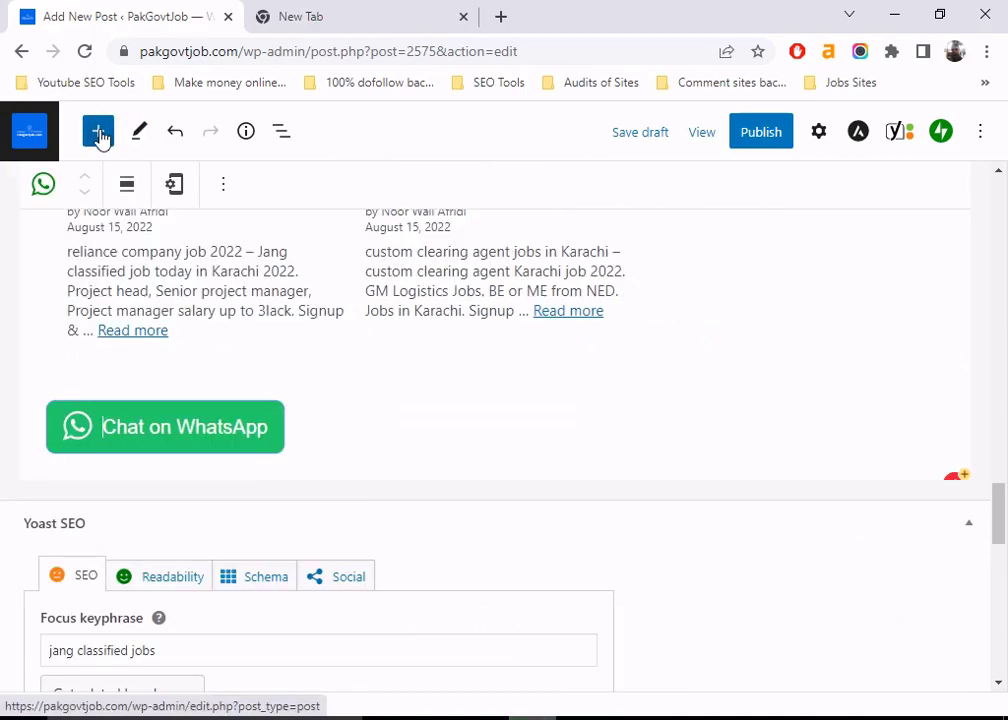
{"action": "left_click", "coordinate": [217, 432]}
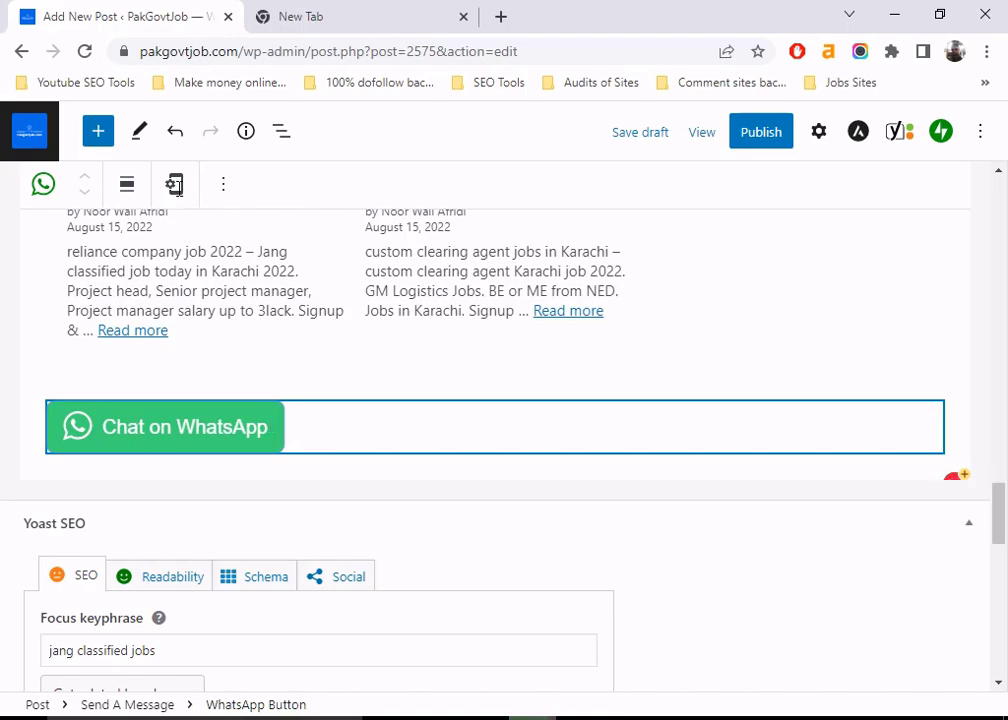
{"action": "left_click", "coordinate": [317, 437]}
- Check the pre-publish options without publishing, and review the WhatsApp button's phone number, default message and color settings
{"action": "left_click", "coordinate": [761, 140]}
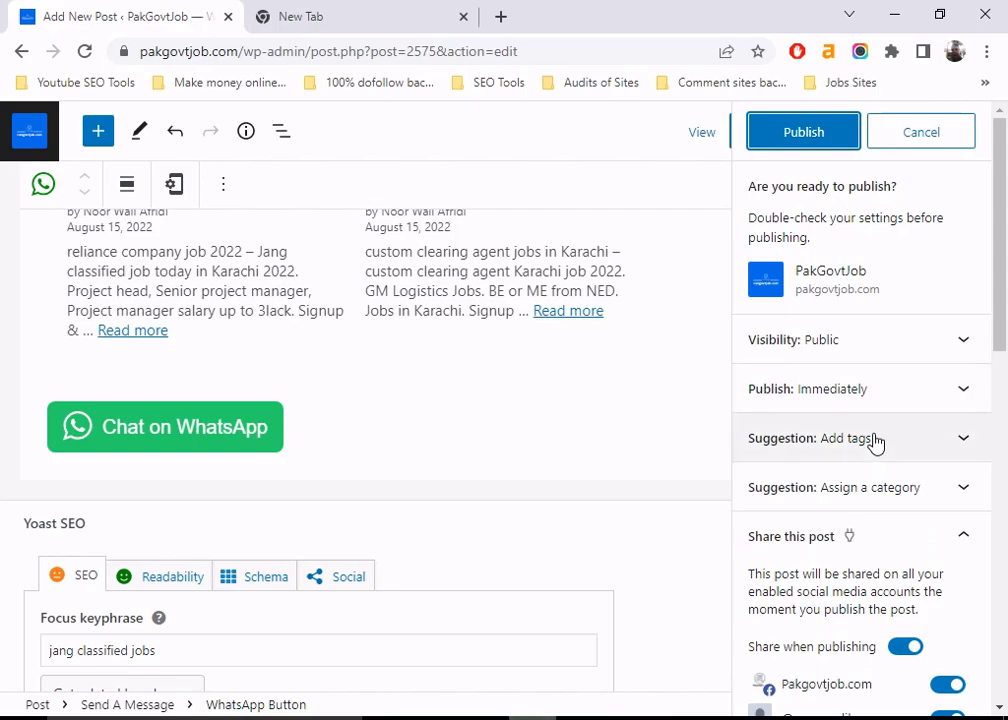
{"action": "left_click", "coordinate": [936, 147]}
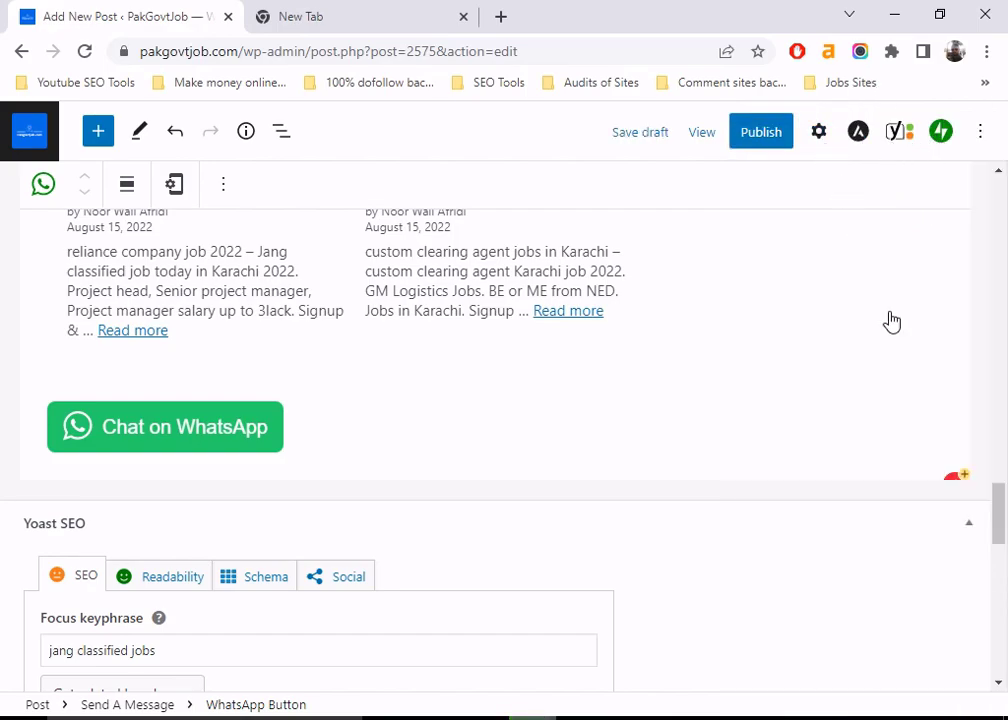
{"action": "scroll", "coordinate": [890, 335], "scroll_direction": "down", "scroll_amount": 3}
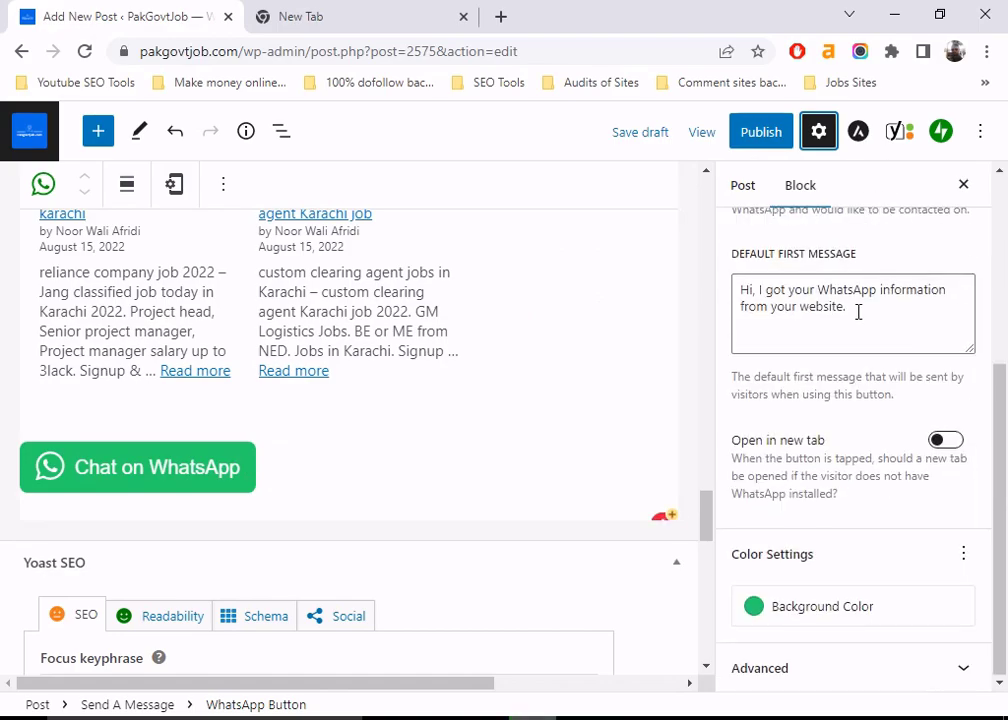
{"action": "scroll", "coordinate": [860, 330], "scroll_direction": "up", "scroll_amount": 3}
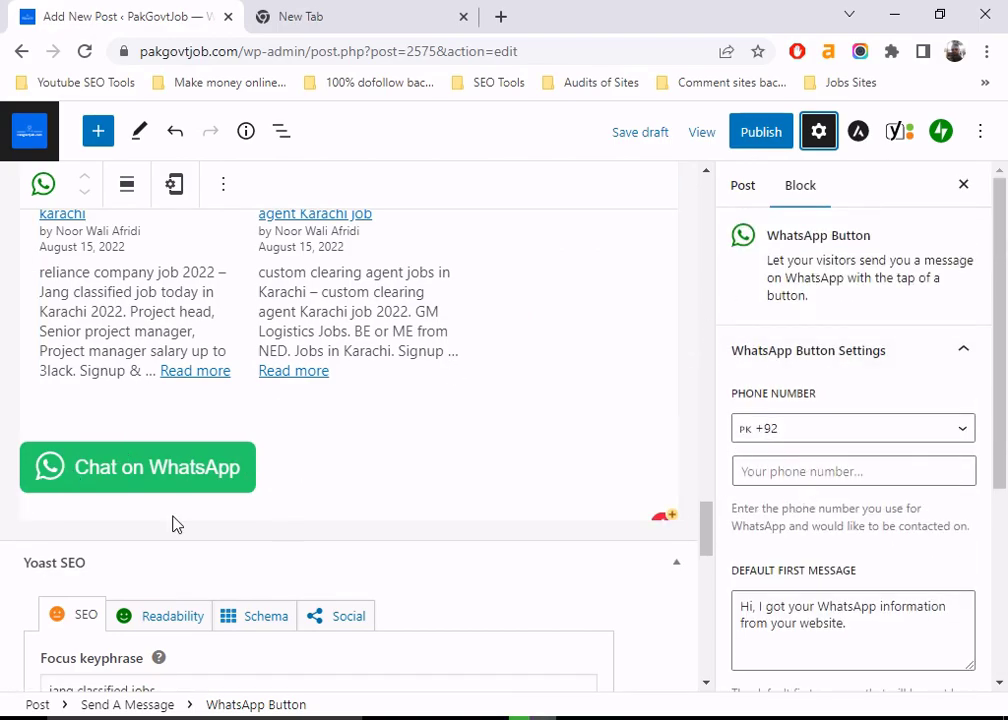
- Return to the post title and look over the category choices in the post settings, trying the Jobs category
{"action": "scroll", "coordinate": [304, 331], "scroll_direction": "up", "scroll_amount": 5}
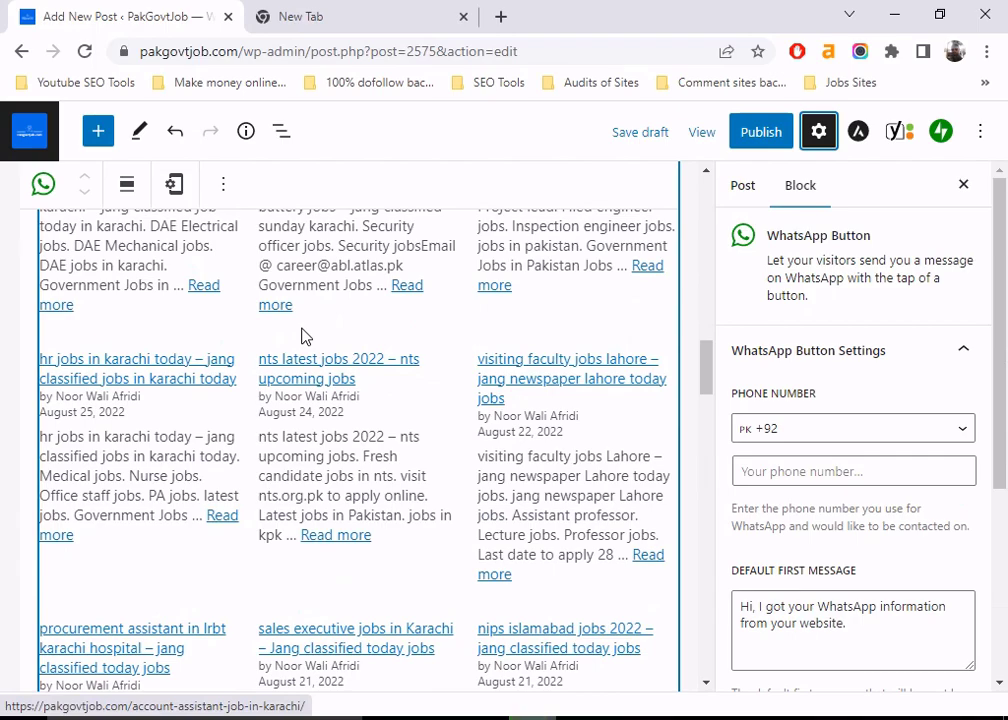
{"action": "scroll", "coordinate": [304, 334], "scroll_direction": "up", "scroll_amount": 10}
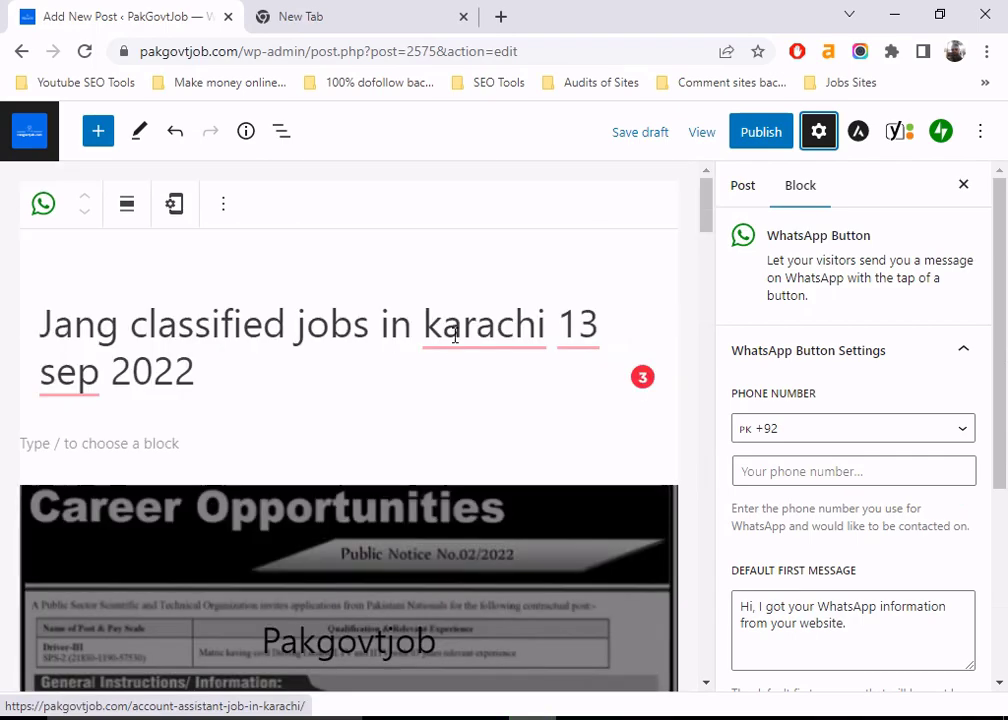
{"action": "left_click", "coordinate": [226, 362]}
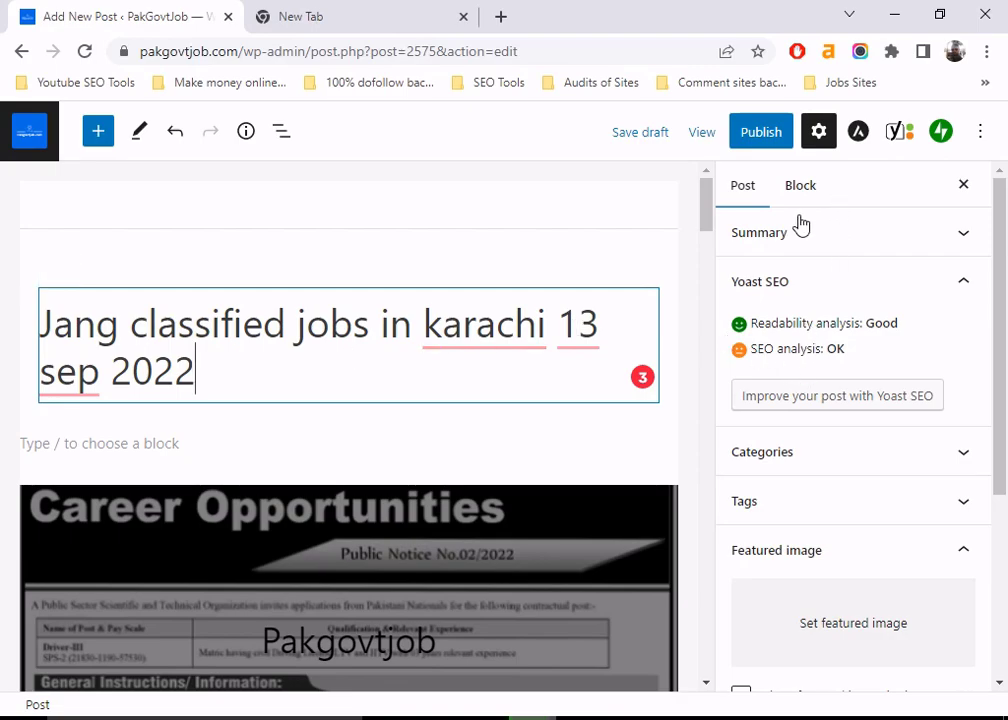
{"action": "scroll", "coordinate": [804, 335], "scroll_direction": "down", "scroll_amount": 2}
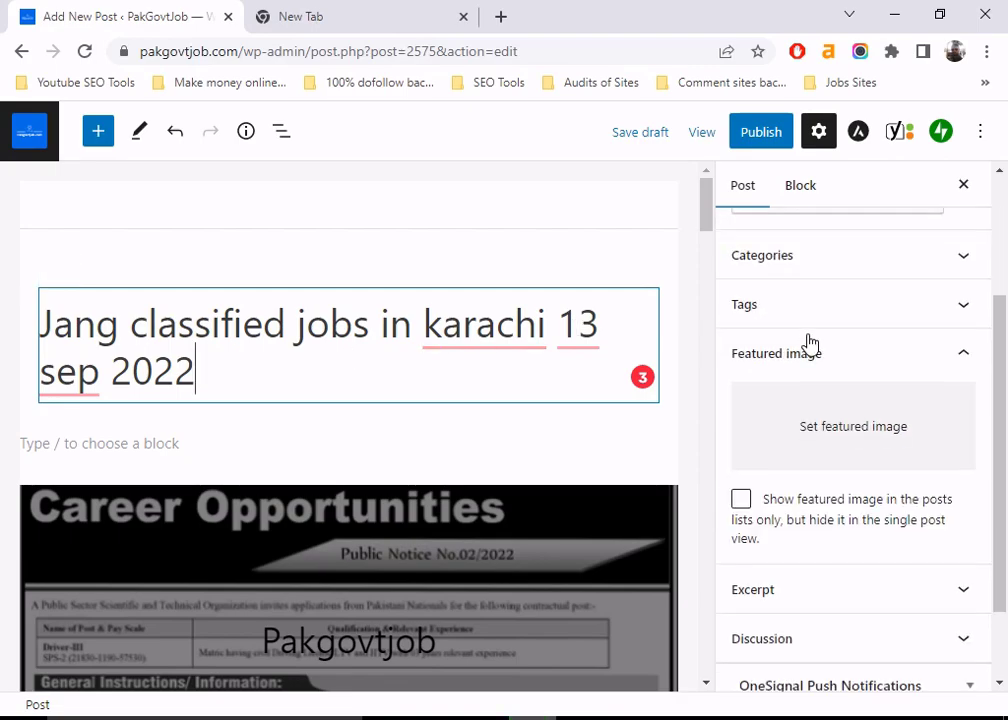
{"action": "left_click", "coordinate": [817, 259]}
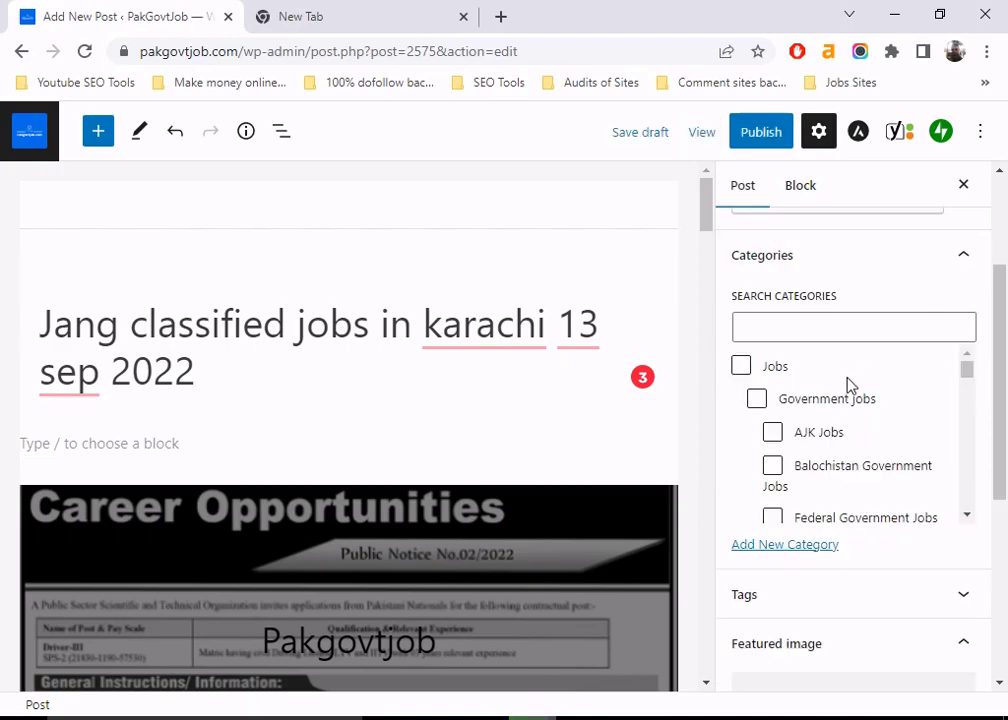
{"action": "left_click", "coordinate": [740, 368]}
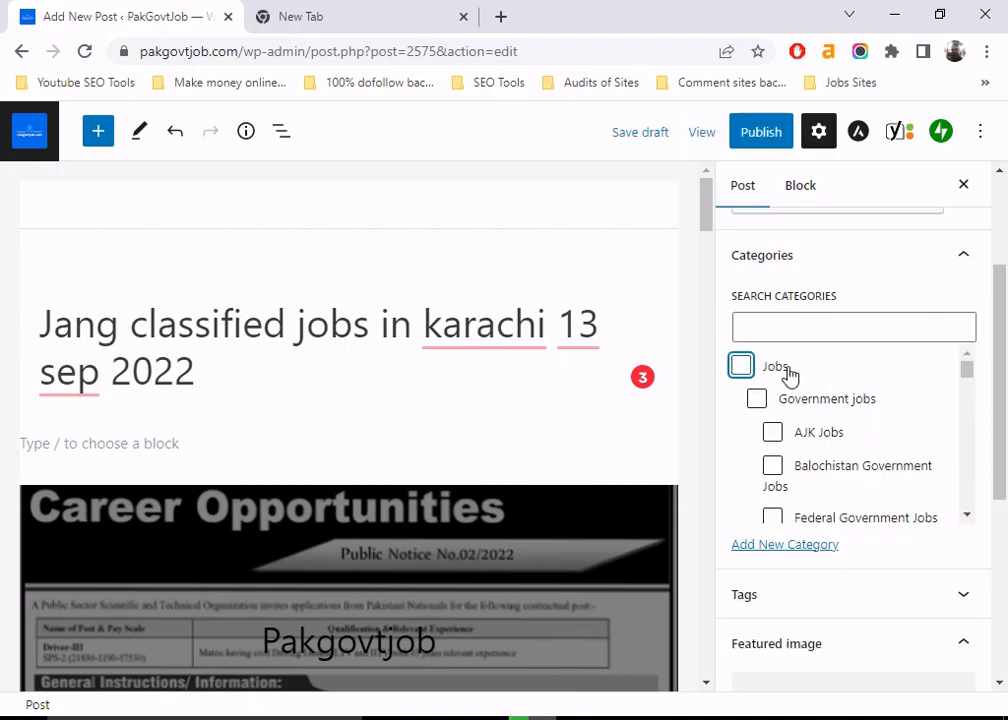
{"action": "left_click", "coordinate": [964, 257]}
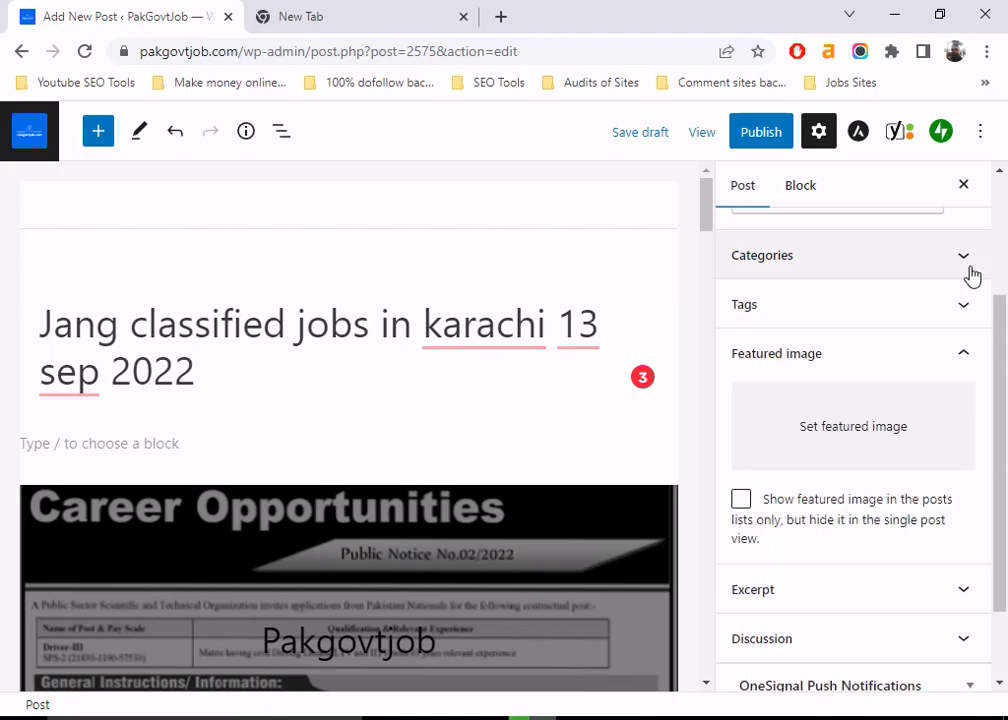
- Review the tag entry field and most used tags, and check the remaining post settings
{"action": "left_click", "coordinate": [966, 307]}
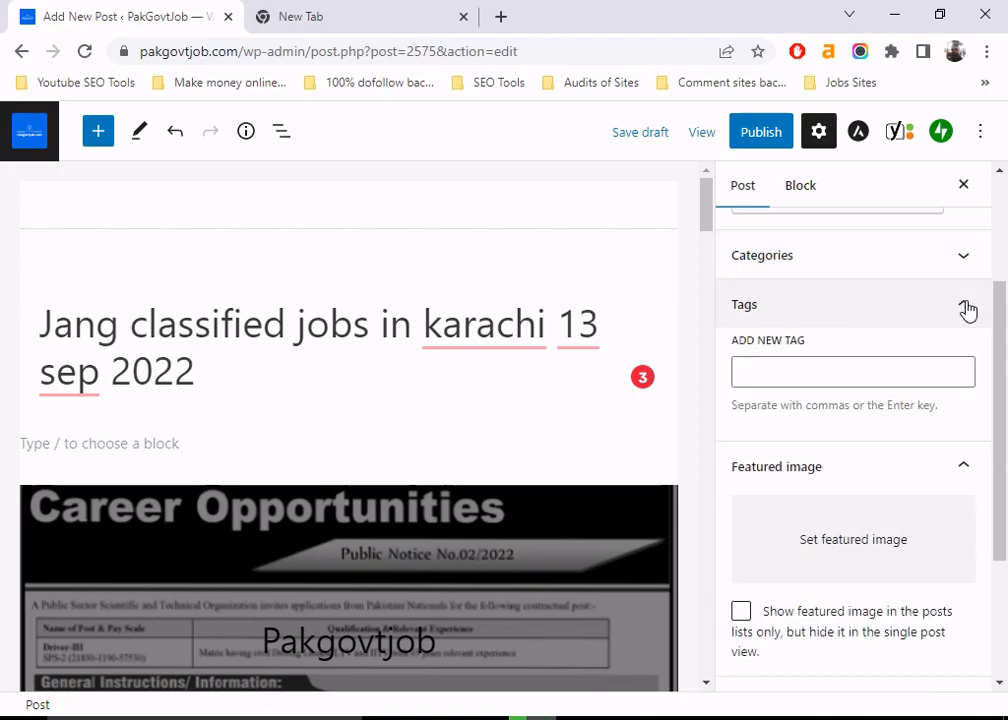
{"action": "left_click", "coordinate": [778, 370]}
{"action": "left_click", "coordinate": [780, 465]}
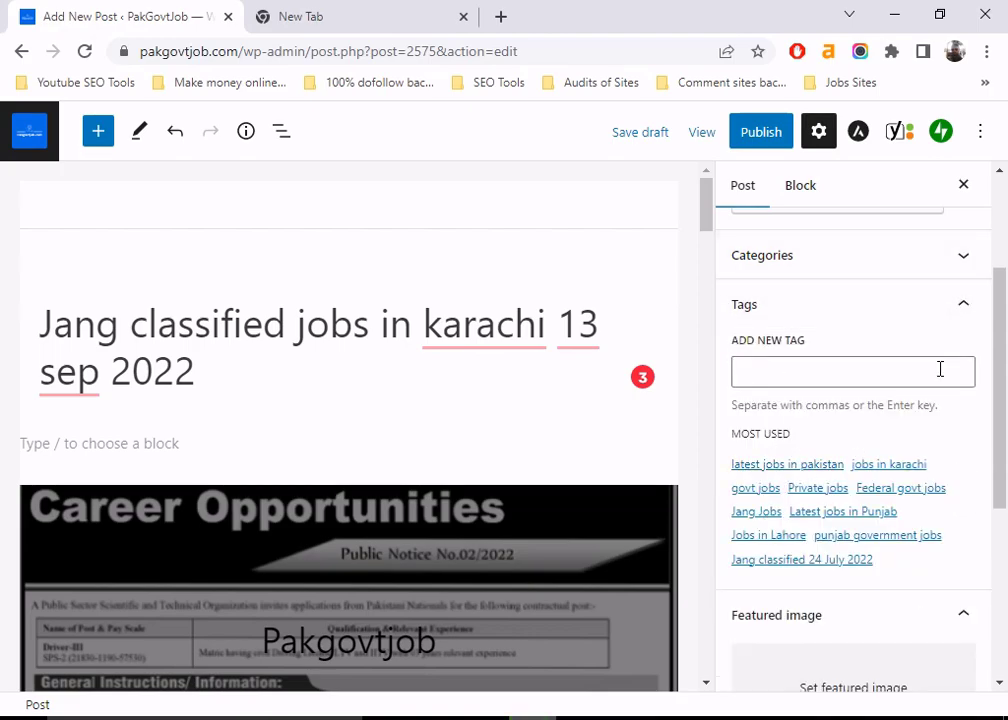
{"action": "left_click", "coordinate": [965, 306]}
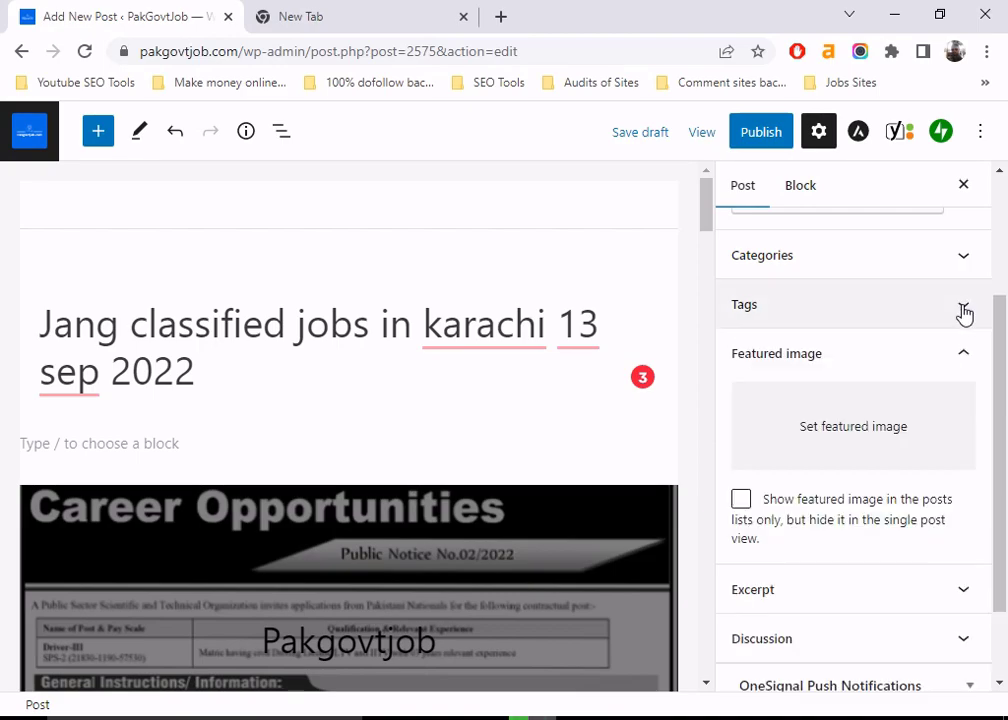
{"action": "scroll", "coordinate": [812, 462], "scroll_direction": "down", "scroll_amount": 2}
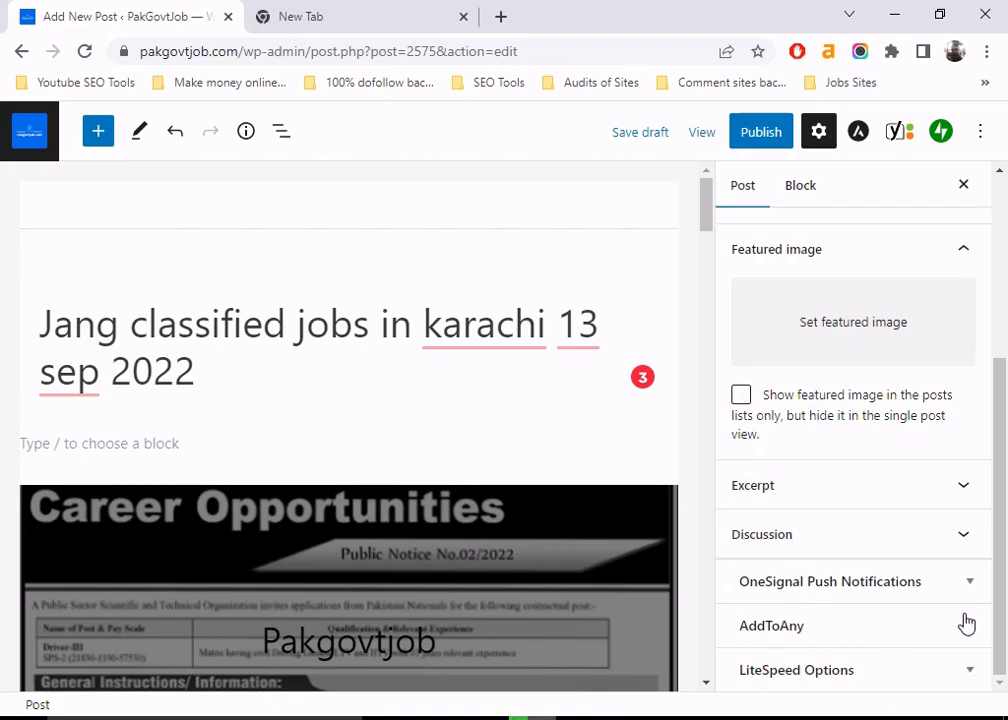
- Check the AddToAny sharing buttons option in the post settings
{"action": "left_click", "coordinate": [970, 630]}
{"action": "scroll", "coordinate": [820, 624], "scroll_direction": "down", "scroll_amount": 1}
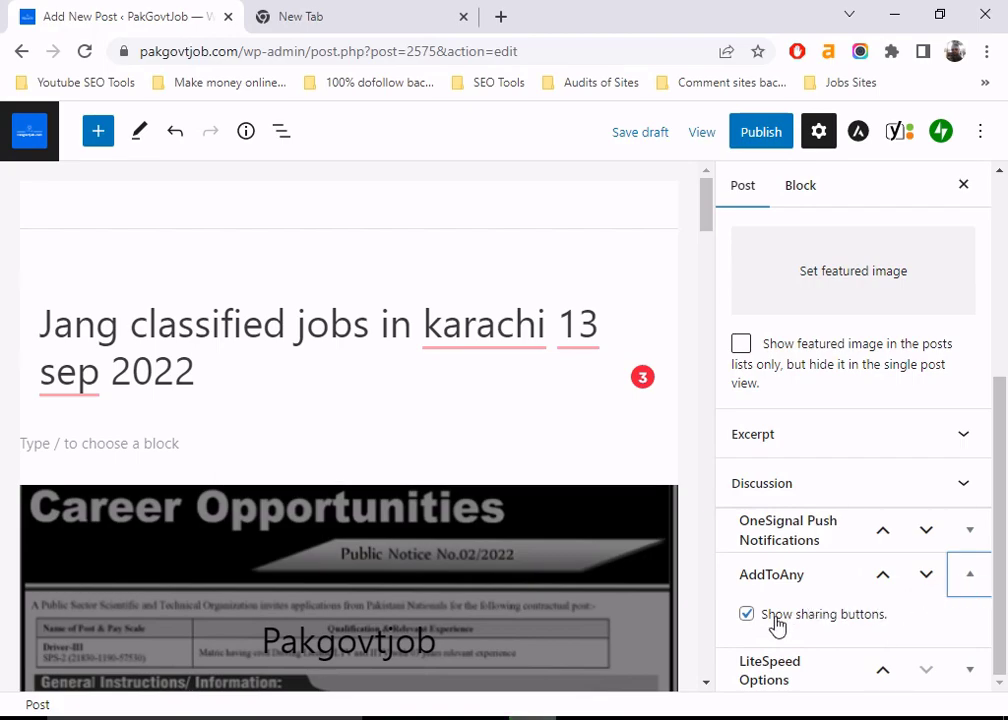
{"action": "left_click", "coordinate": [968, 586]}
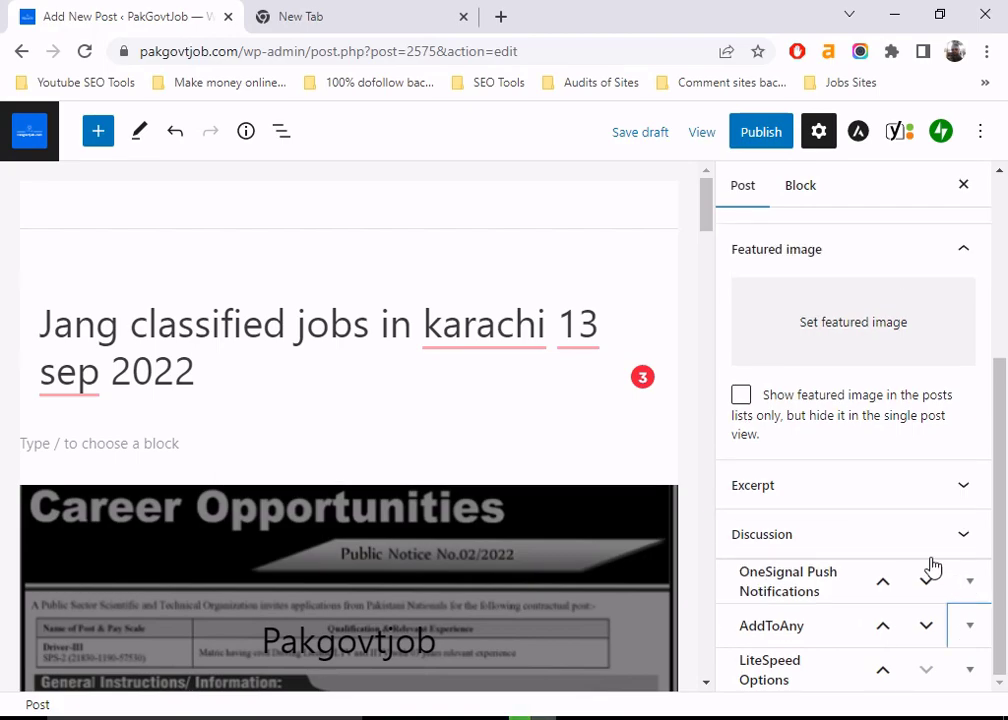
{"action": "scroll", "coordinate": [956, 468], "scroll_direction": "up", "scroll_amount": 4}
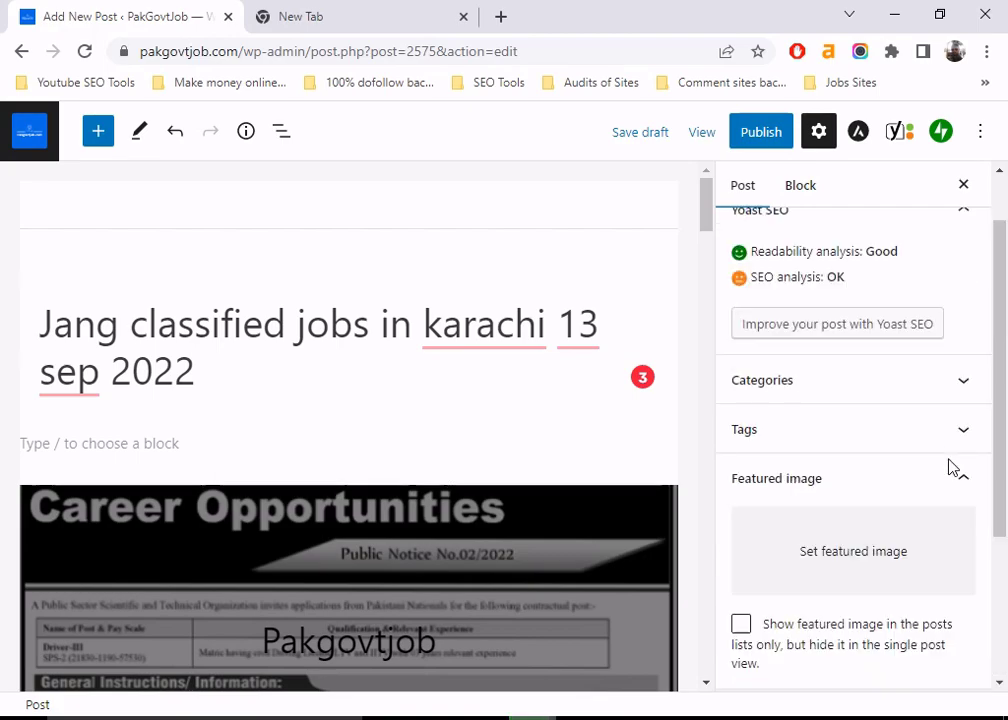
- Review the pre-publish options and social sharing accounts, and publish the post immediately with public visibility
{"action": "left_click", "coordinate": [765, 135]}
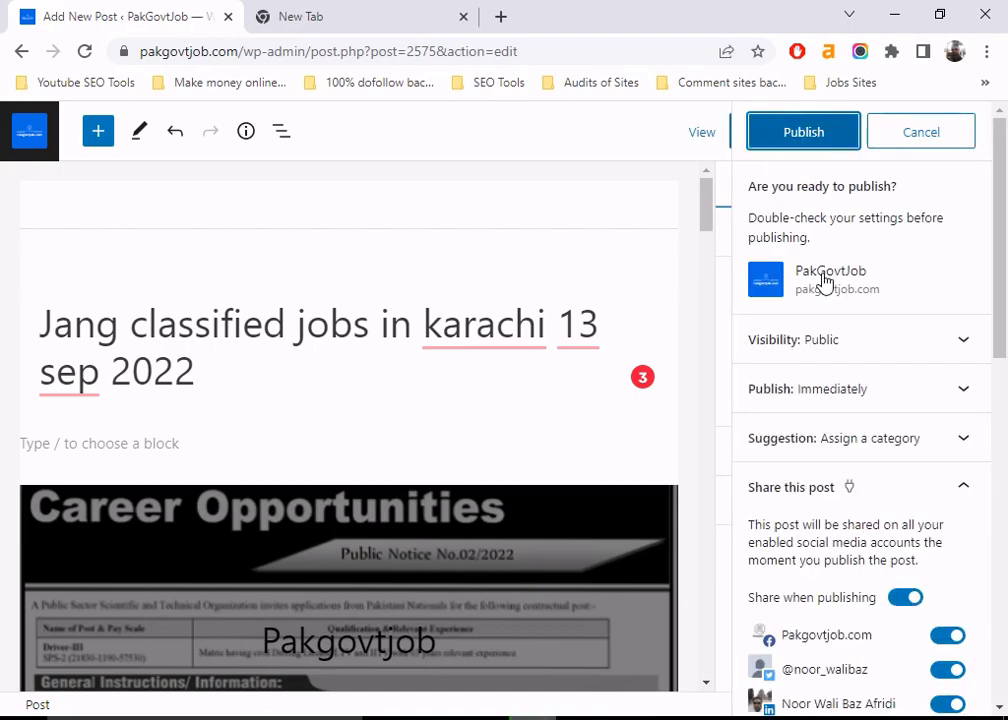
{"action": "scroll", "coordinate": [873, 600], "scroll_direction": "down", "scroll_amount": 8}
{"action": "scroll", "coordinate": [834, 400], "scroll_direction": "up", "scroll_amount": 3}
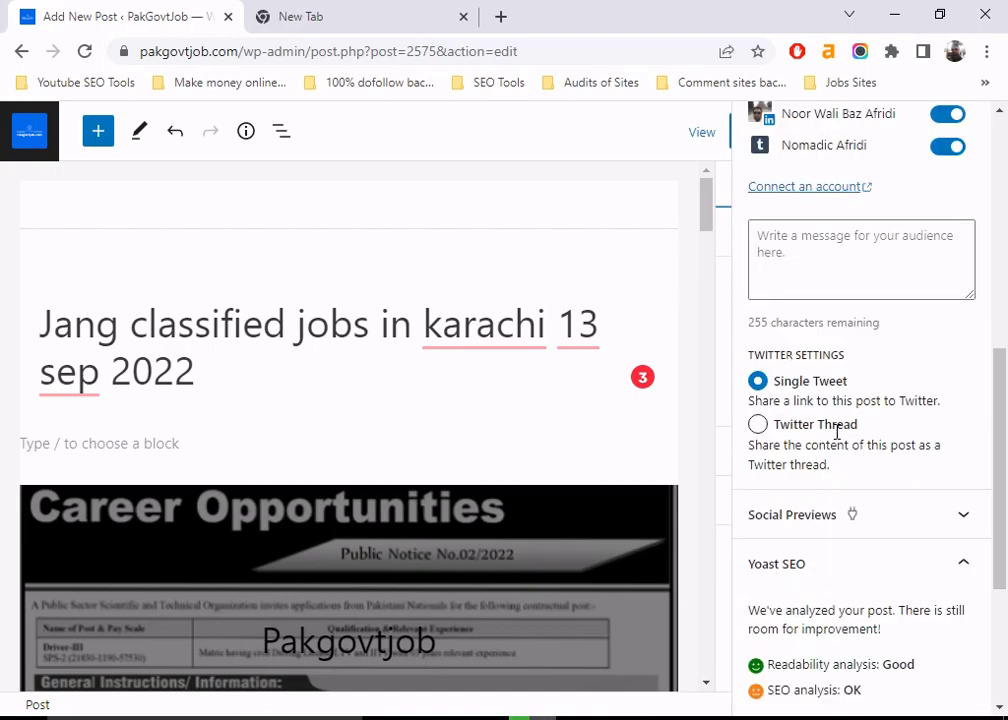
{"action": "scroll", "coordinate": [840, 307], "scroll_direction": "up", "scroll_amount": 3}
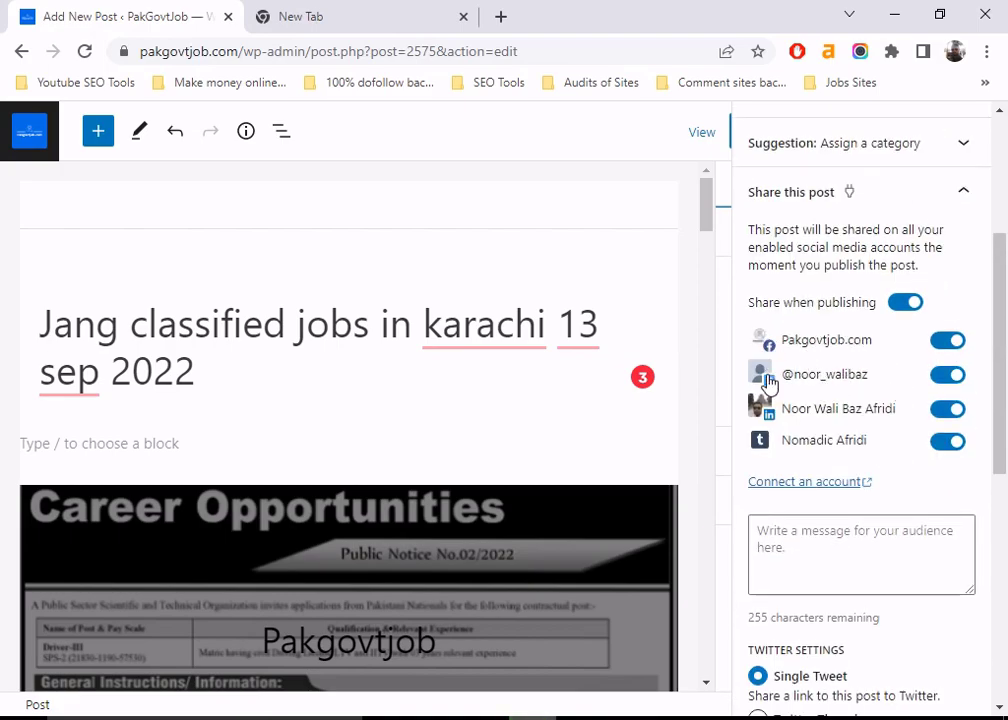
{"action": "left_click", "coordinate": [775, 131]}
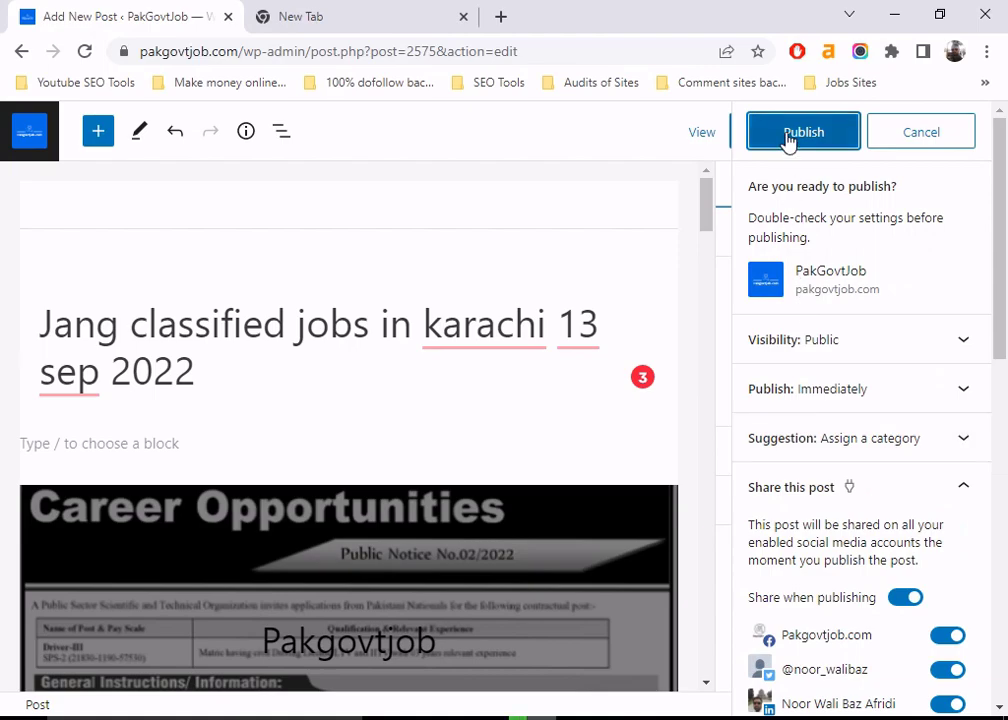
{"action": "scroll", "coordinate": [830, 424], "scroll_direction": "down", "scroll_amount": 2}
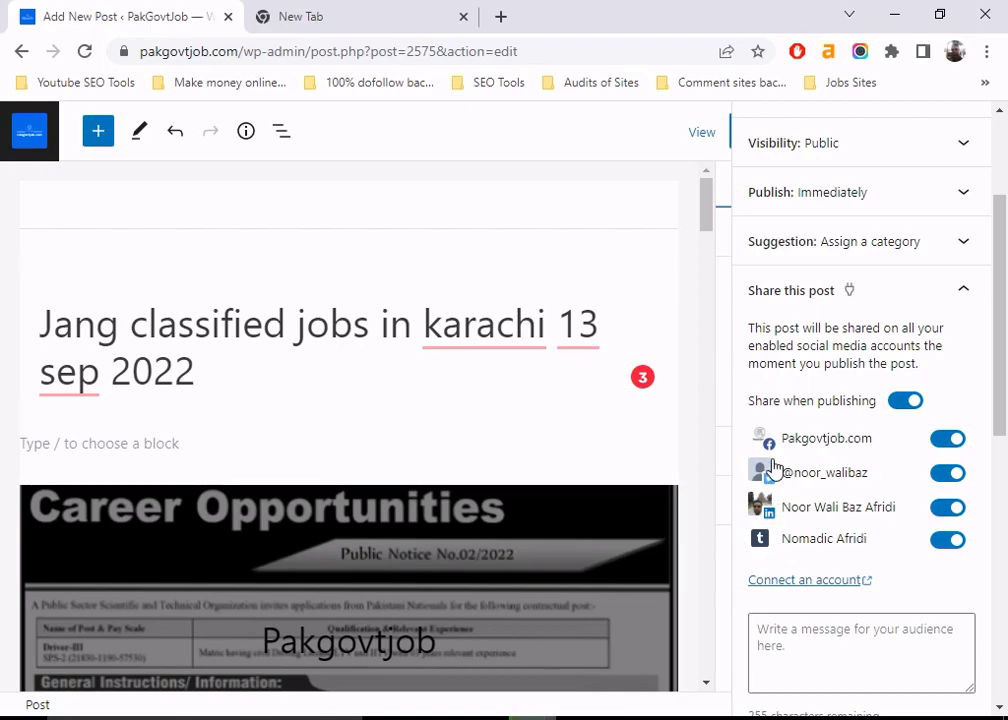
{"action": "scroll", "coordinate": [775, 435], "scroll_direction": "up", "scroll_amount": 3}
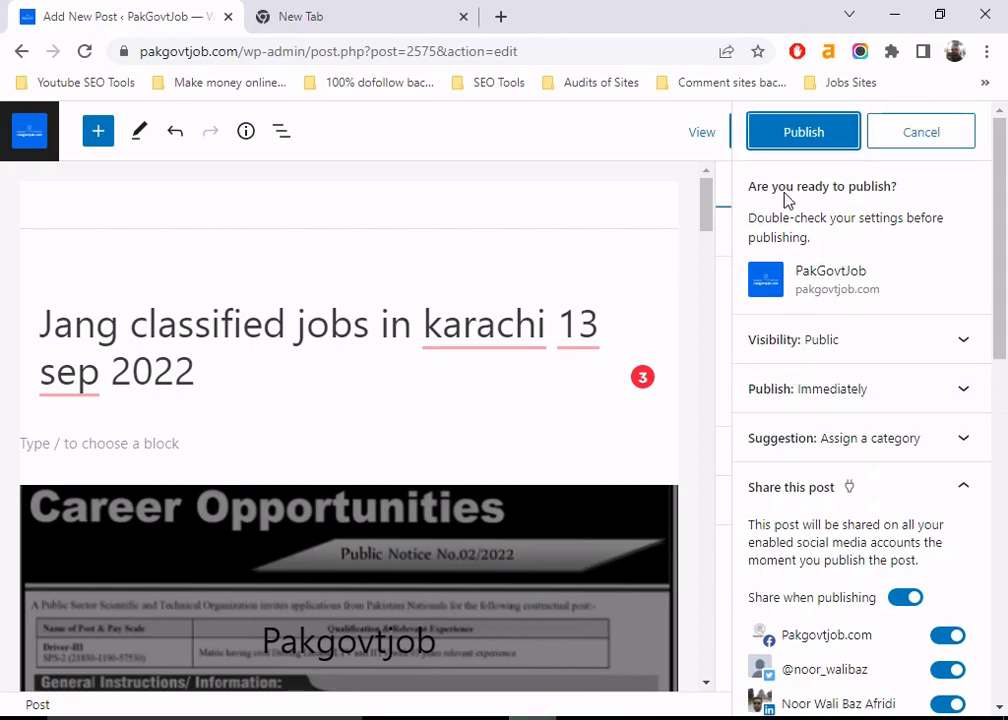
{"action": "left_click", "coordinate": [795, 141]}
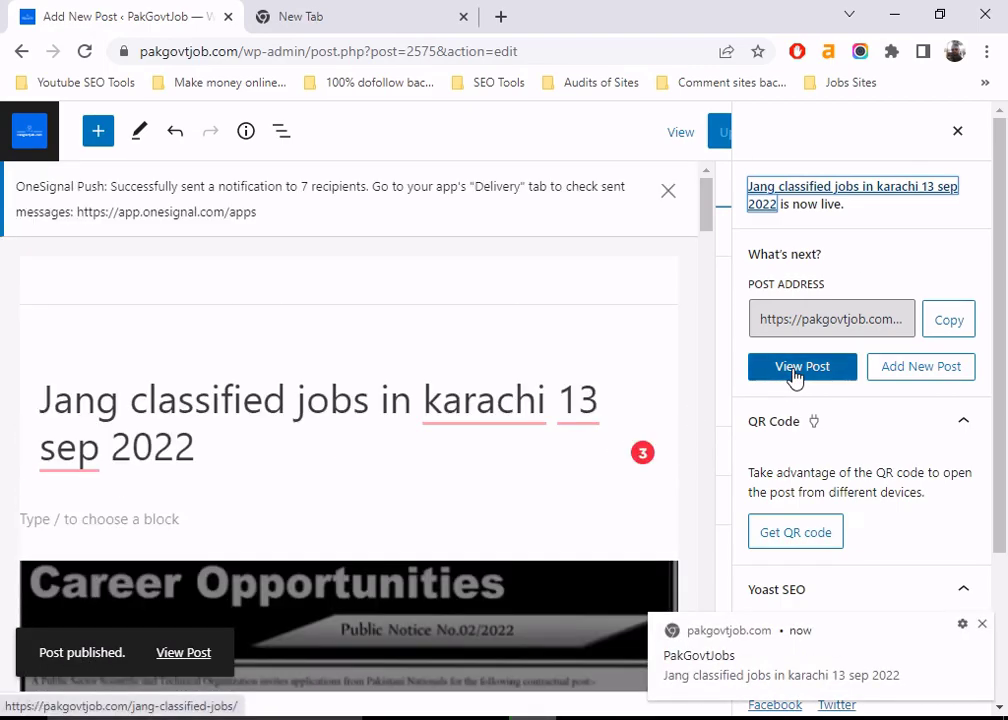
- Open the published post on the live site and dismiss the push notification
{"action": "left_click", "coordinate": [794, 369]}
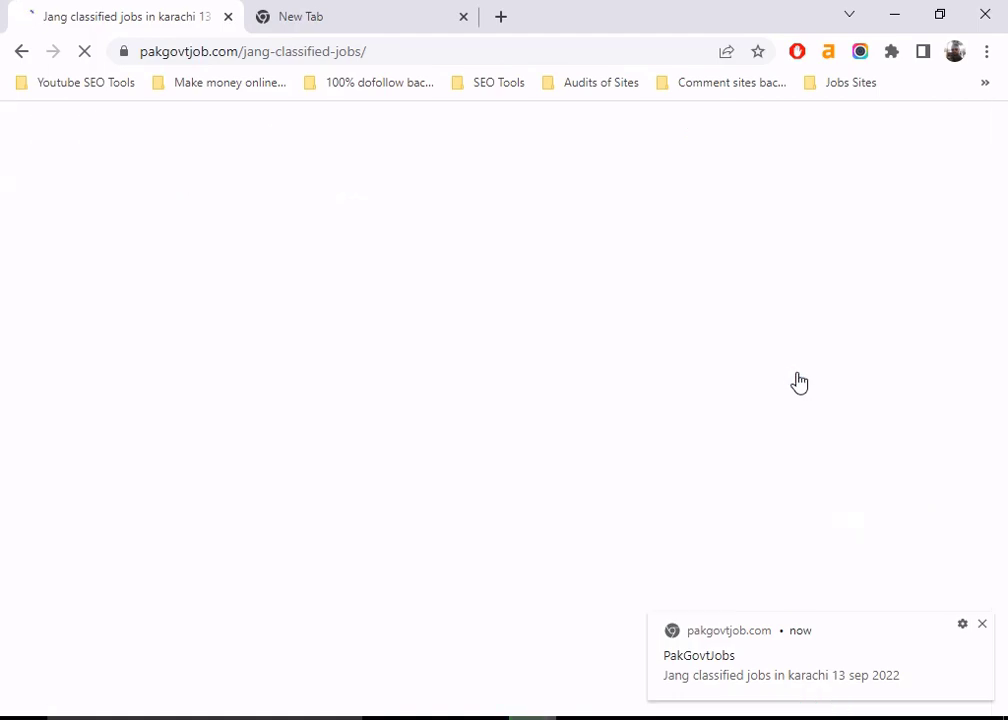
{"action": "left_click", "coordinate": [982, 625]}
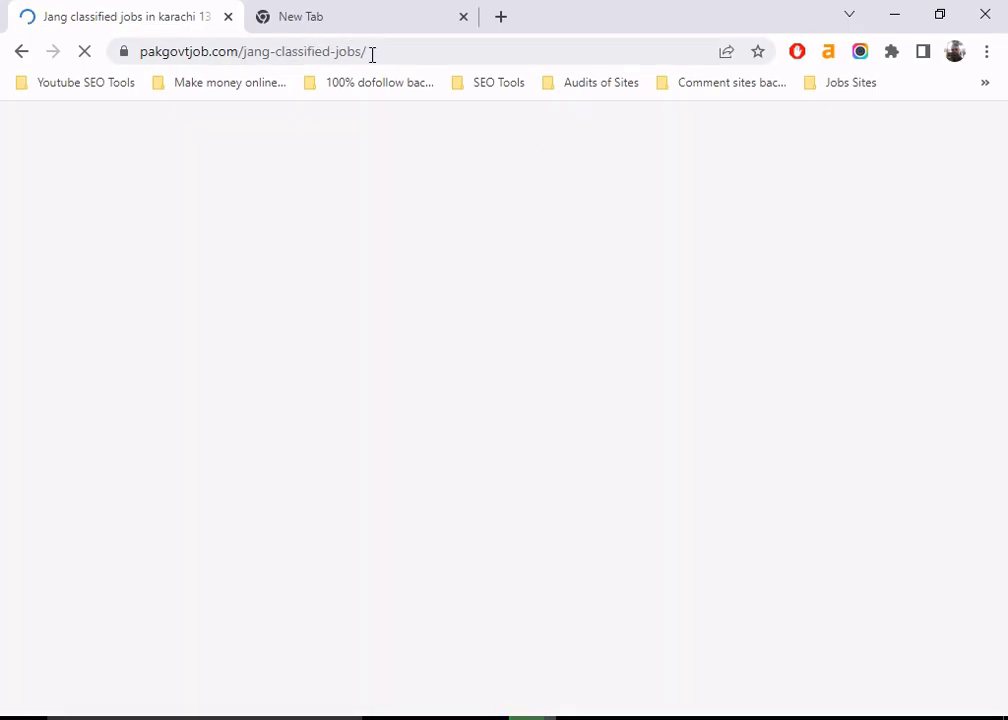
{"action": "left_click_drag", "start_coordinate": [378, 51], "coordinate": [391, 51]}
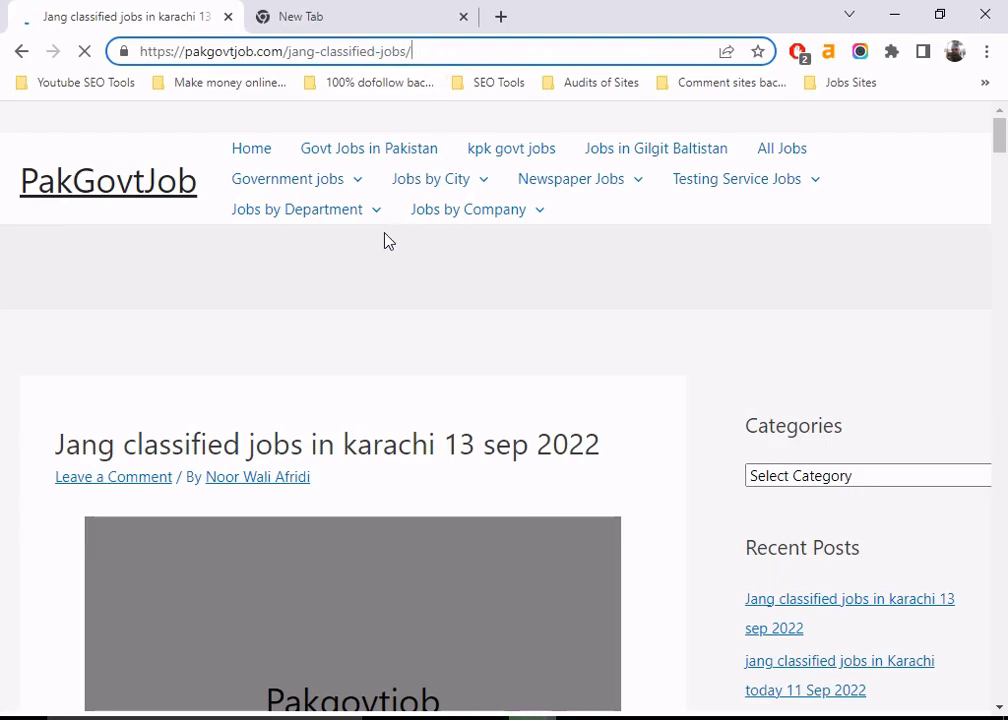
- Examine the live post from cover to end, including the intro text, job ad image, latest posts and WhatsApp button, and return to its title
{"action": "scroll", "coordinate": [388, 266], "scroll_direction": "down", "scroll_amount": 3}
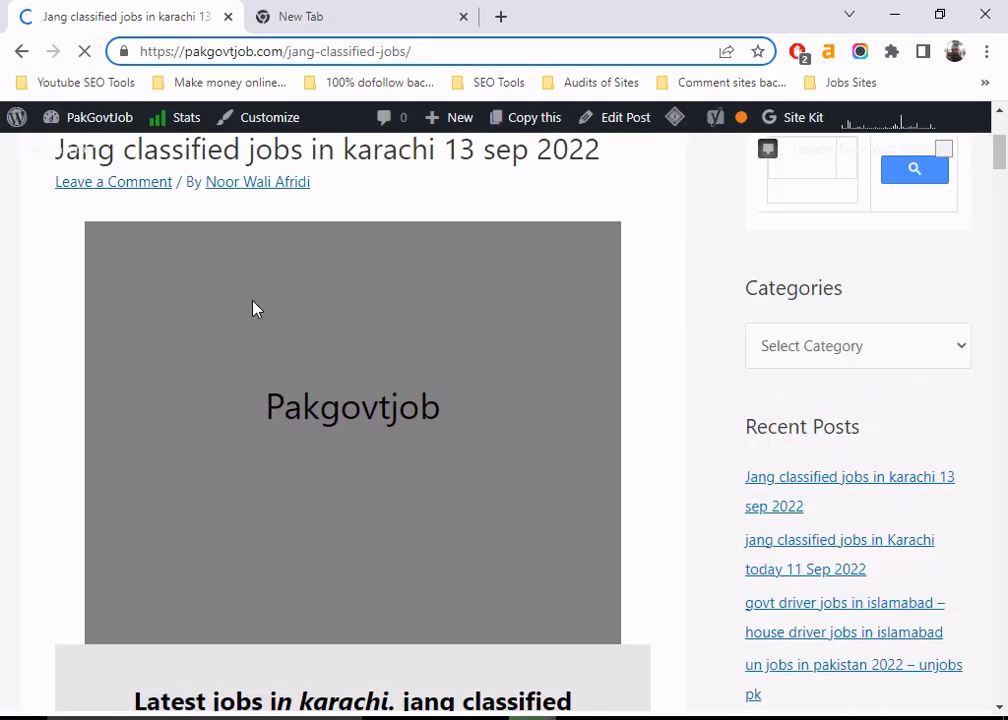
{"action": "scroll", "coordinate": [256, 308], "scroll_direction": "down", "scroll_amount": 4}
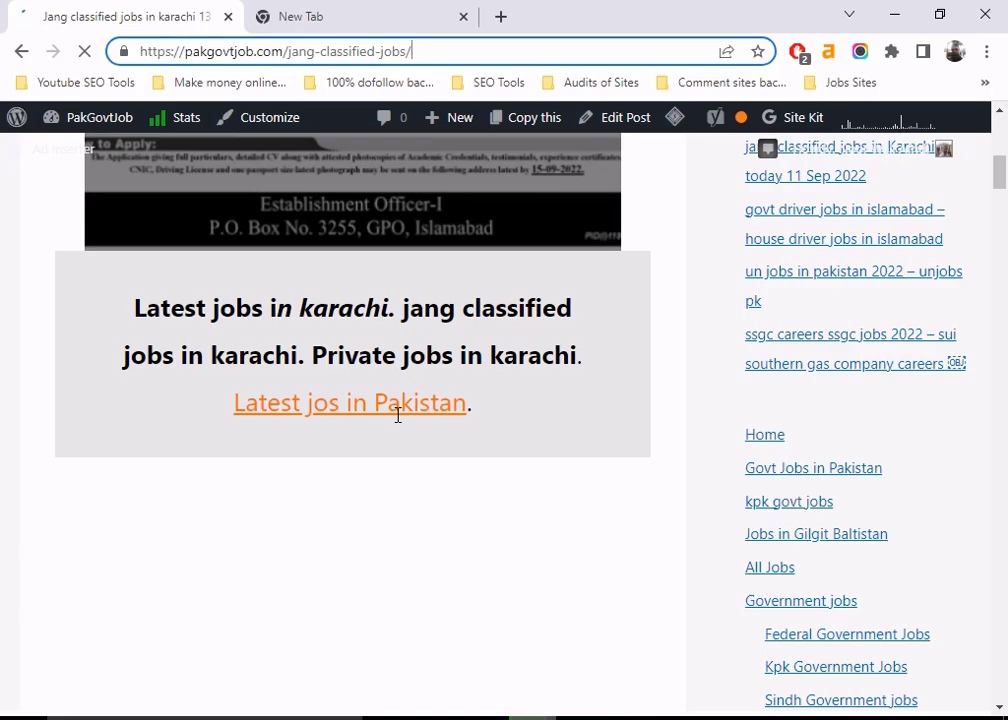
{"action": "scroll", "coordinate": [398, 414], "scroll_direction": "down", "scroll_amount": 2}
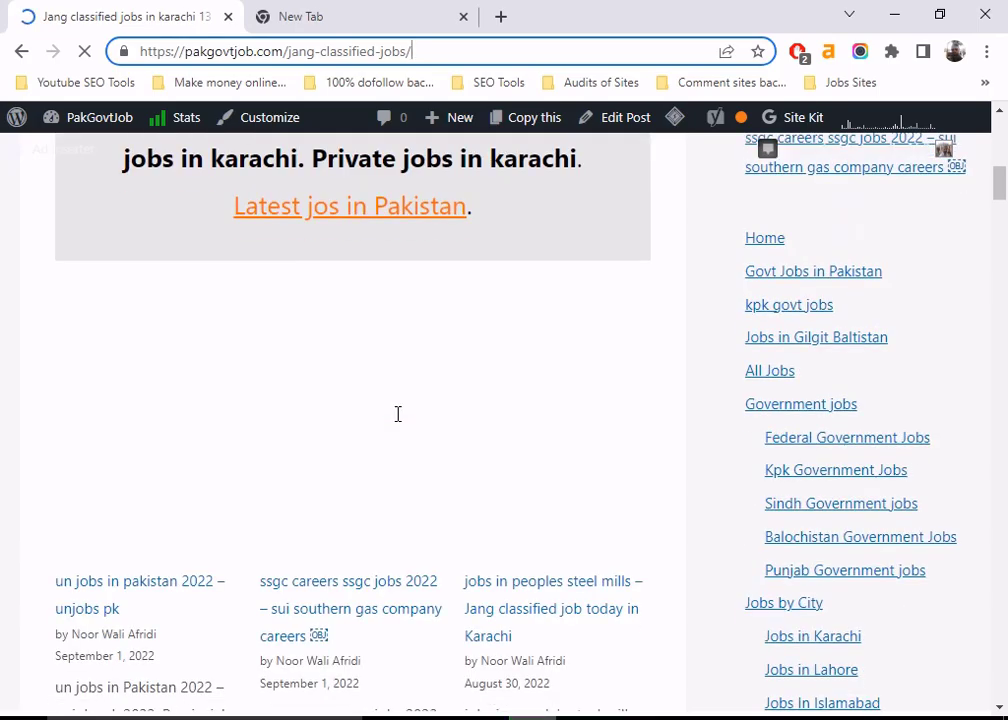
{"action": "scroll", "coordinate": [396, 418], "scroll_direction": "down", "scroll_amount": 2}
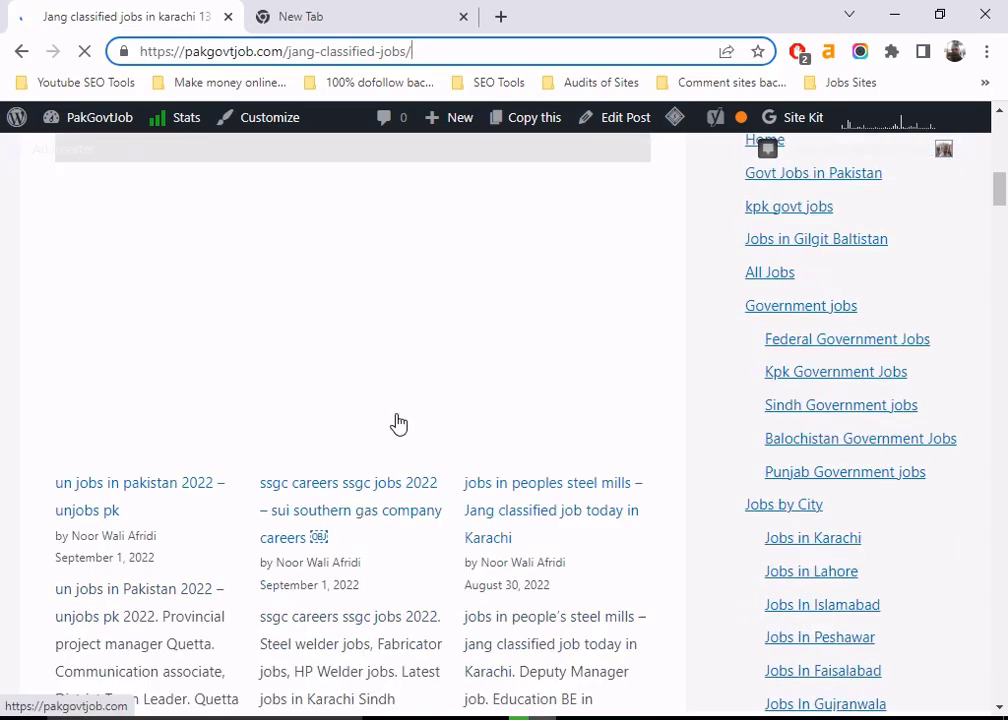
{"action": "scroll", "coordinate": [287, 412], "scroll_direction": "down", "scroll_amount": 2}
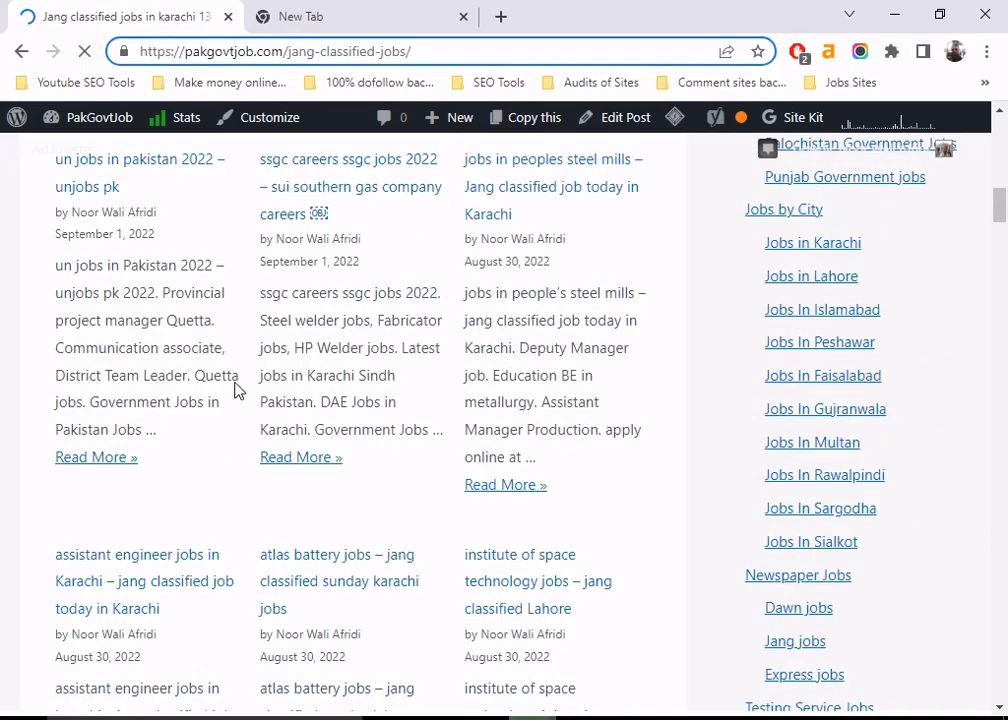
{"action": "scroll", "coordinate": [471, 398], "scroll_direction": "down", "scroll_amount": 3}
{"action": "scroll", "coordinate": [471, 398], "scroll_direction": "down", "scroll_amount": 13}
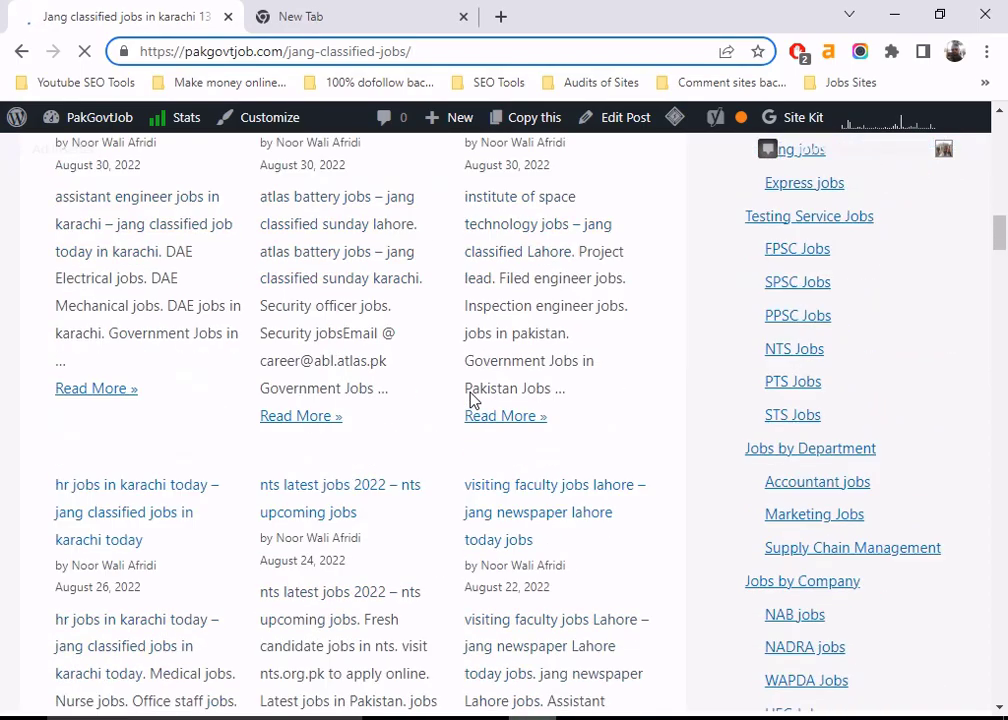
{"action": "scroll", "coordinate": [471, 398], "scroll_direction": "down", "scroll_amount": 11}
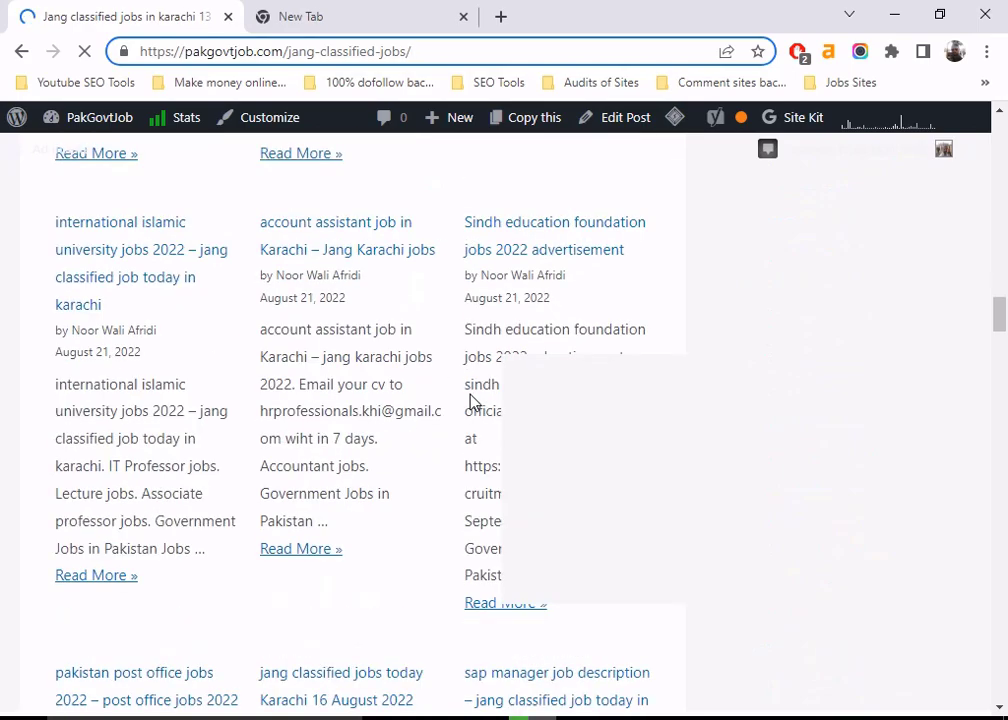
{"action": "scroll", "coordinate": [472, 402], "scroll_direction": "down", "scroll_amount": 4}
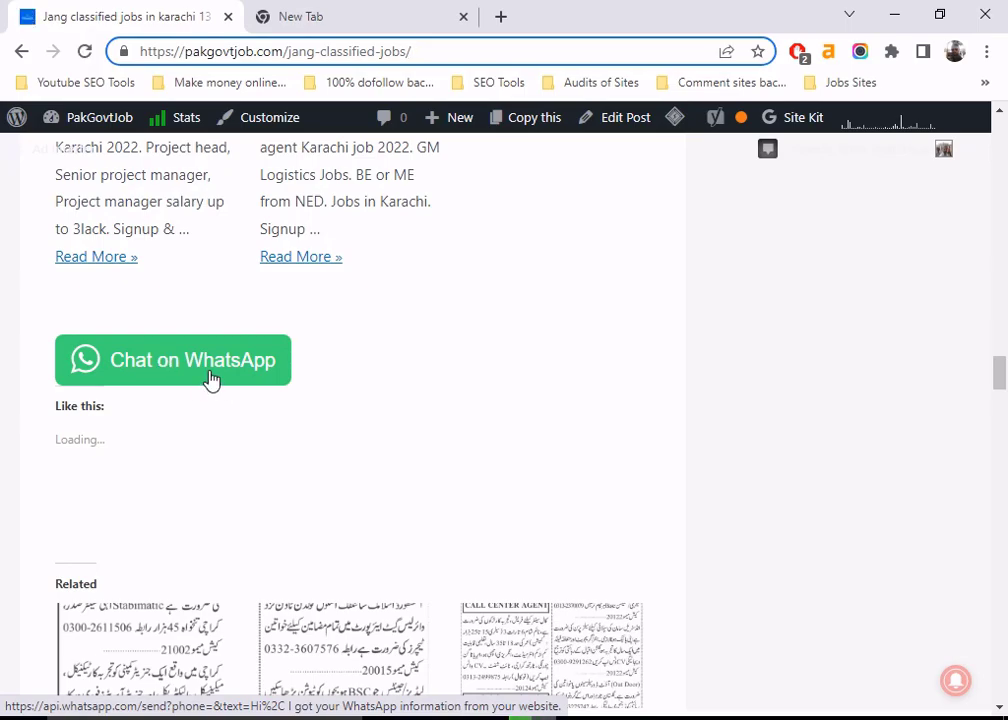
{"action": "scroll", "coordinate": [211, 379], "scroll_direction": "up", "scroll_amount": 10}
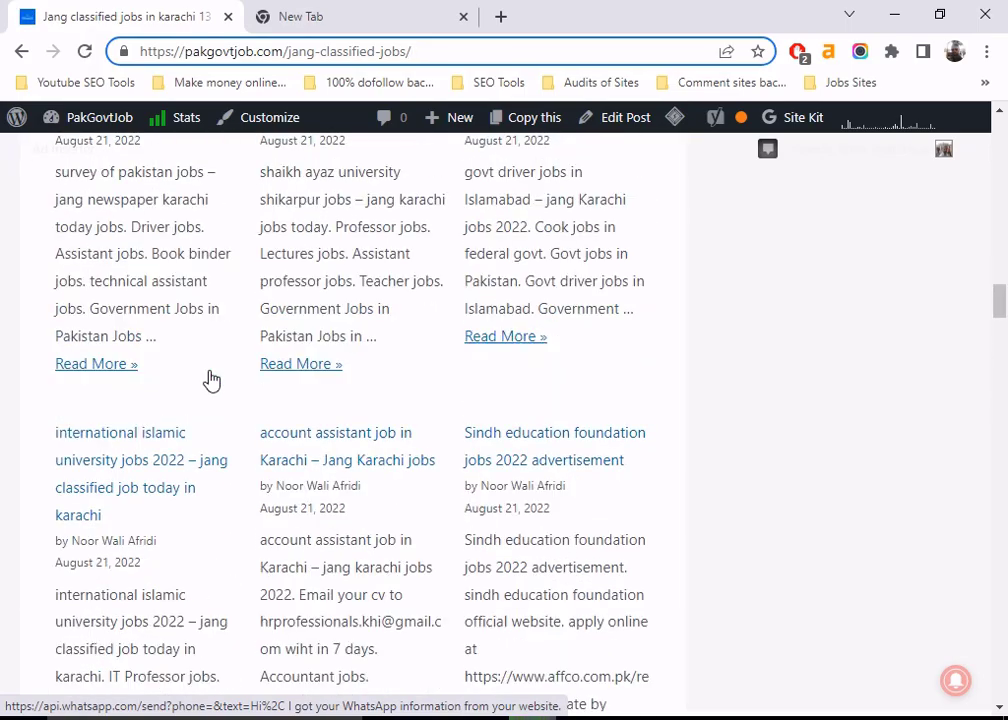
{"action": "scroll", "coordinate": [211, 379], "scroll_direction": "up", "scroll_amount": 15}
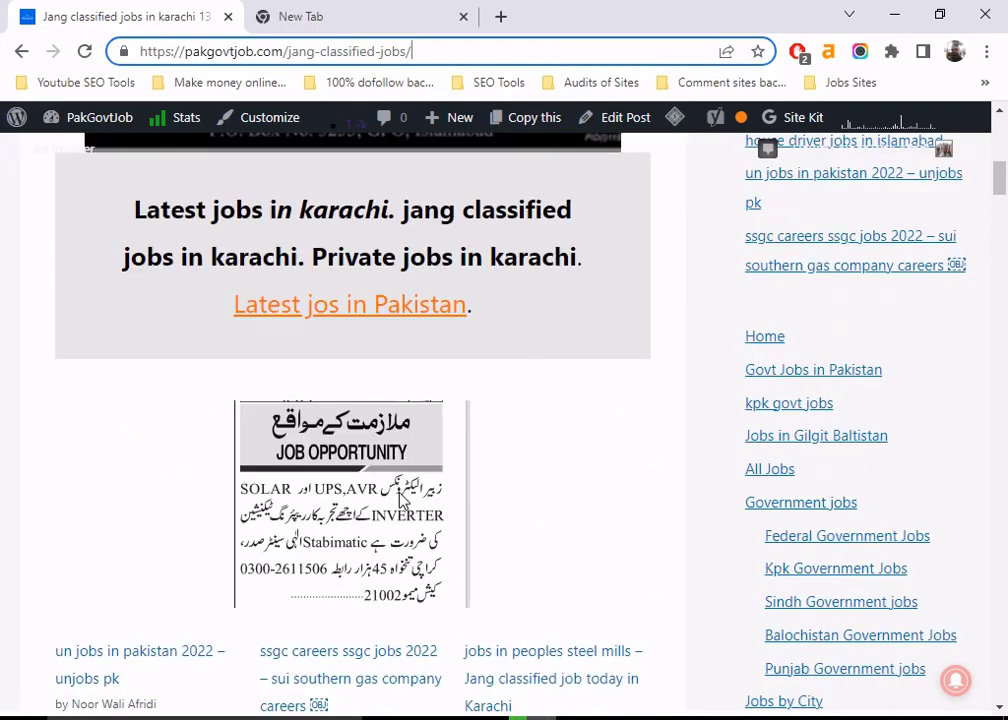
{"action": "scroll", "coordinate": [403, 498], "scroll_direction": "up", "scroll_amount": 8}
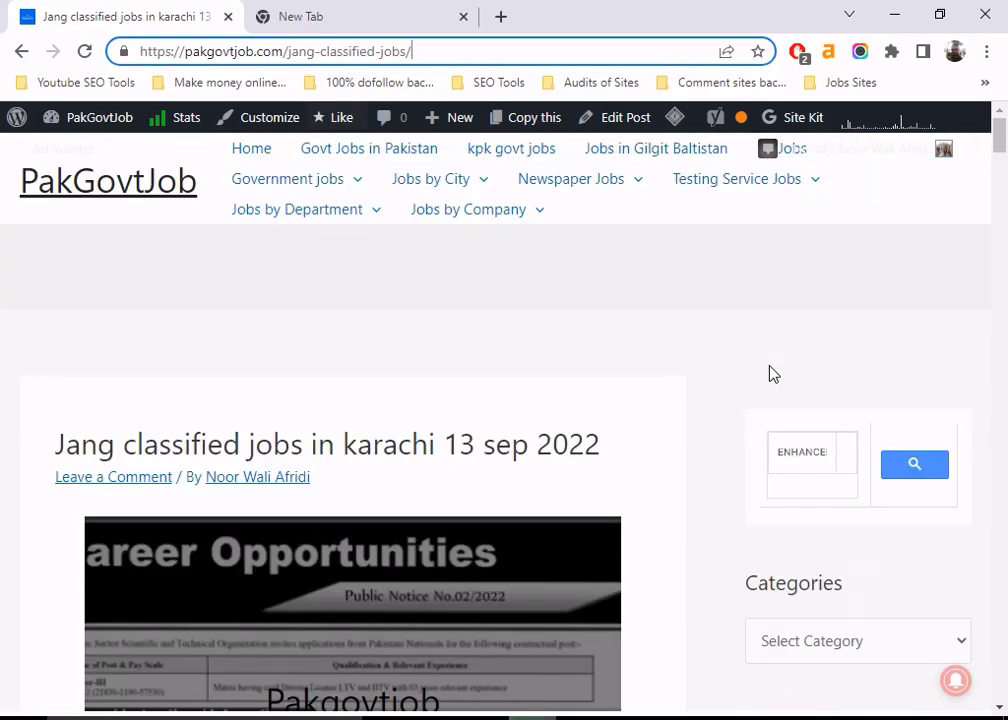